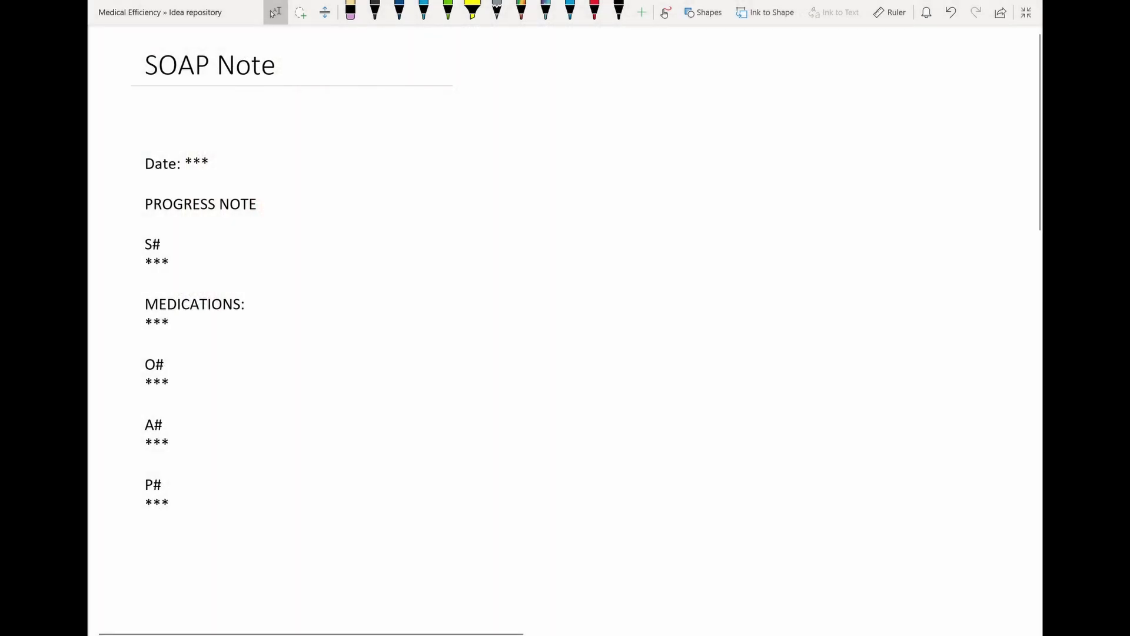
Circle the S#, O#, A# and P# headings on the blank template in green ink, marking MEDICATIONS too.
left_click(448, 9)
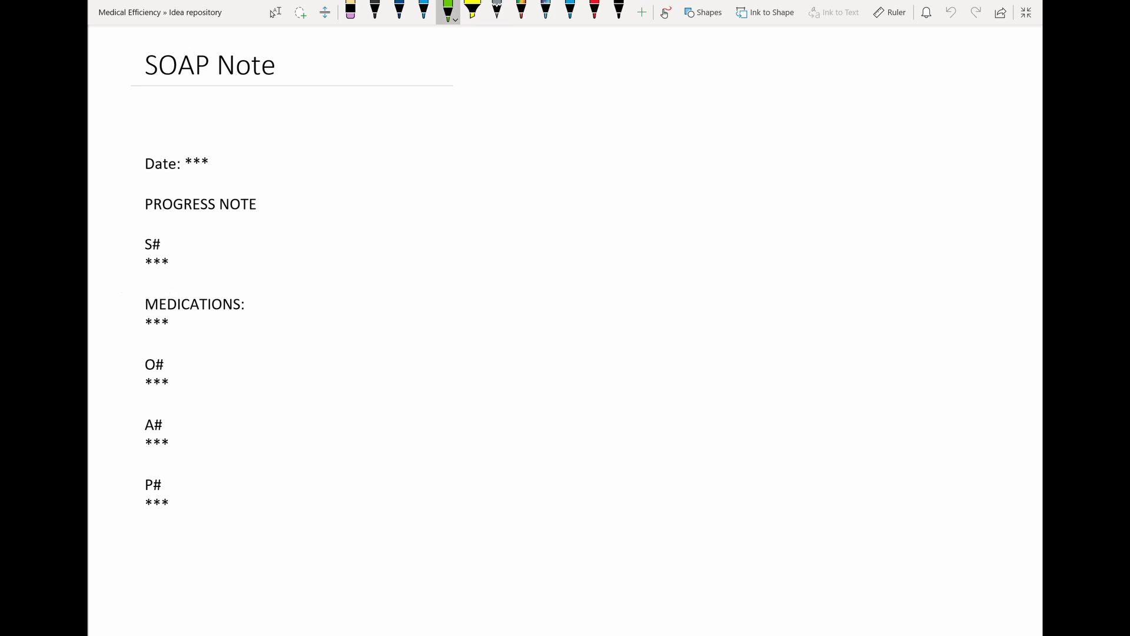
mouse_move(129, 234)
left_mouse_down()
mouse_move(124, 251)
mouse_move(139, 222)
left_mouse_up()
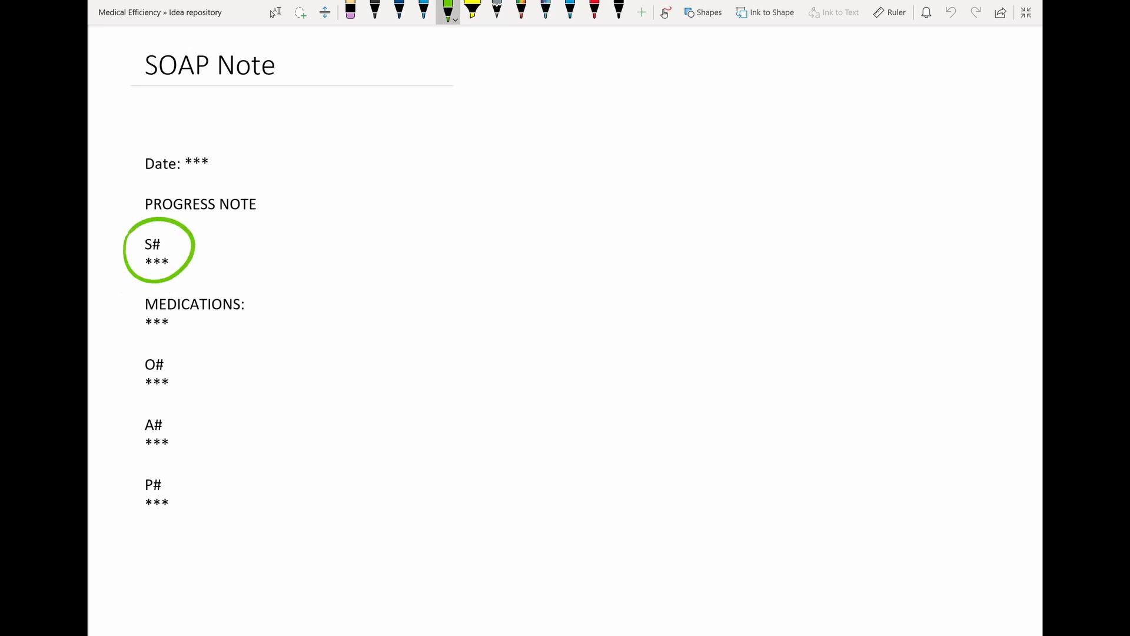
left_click_drag(142, 348, 136, 349)
left_click_drag(121, 415, 132, 408)
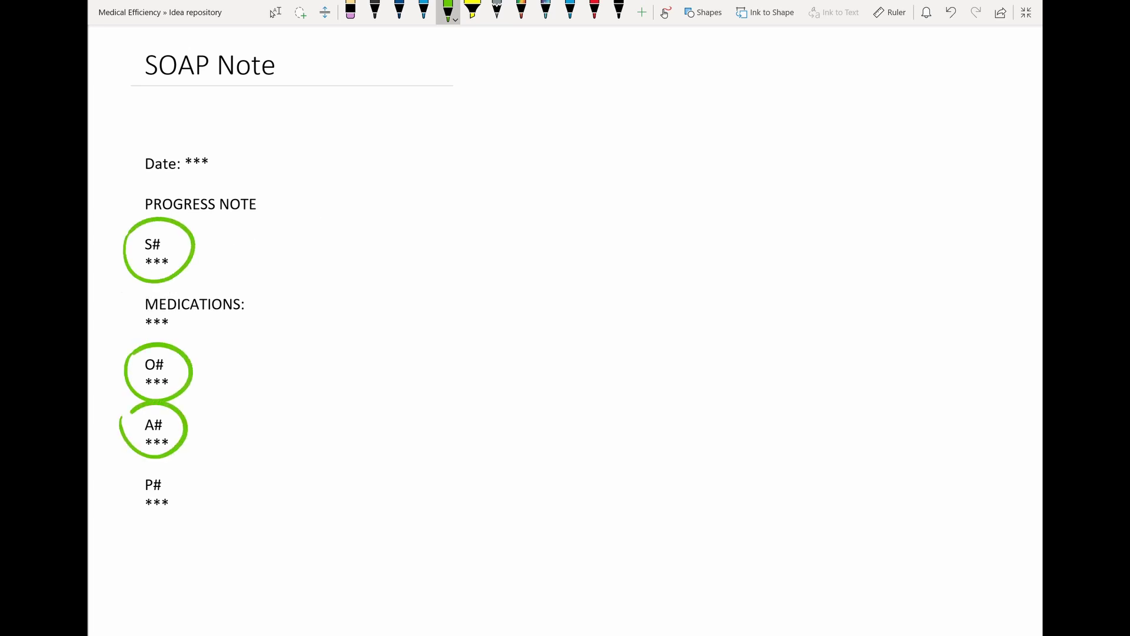
mouse_move(123, 471)
left_mouse_down()
mouse_move(156, 523)
mouse_move(147, 463)
left_mouse_up()
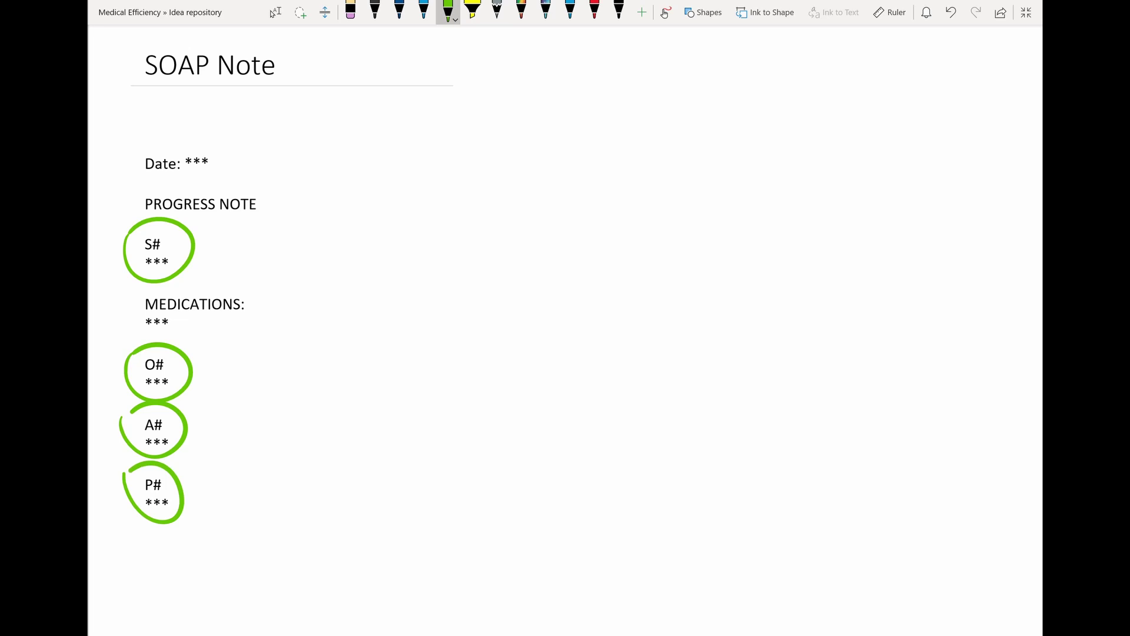
mouse_move(286, 306)
left_mouse_down()
mouse_move(334, 309)
mouse_move(259, 304)
left_mouse_up()
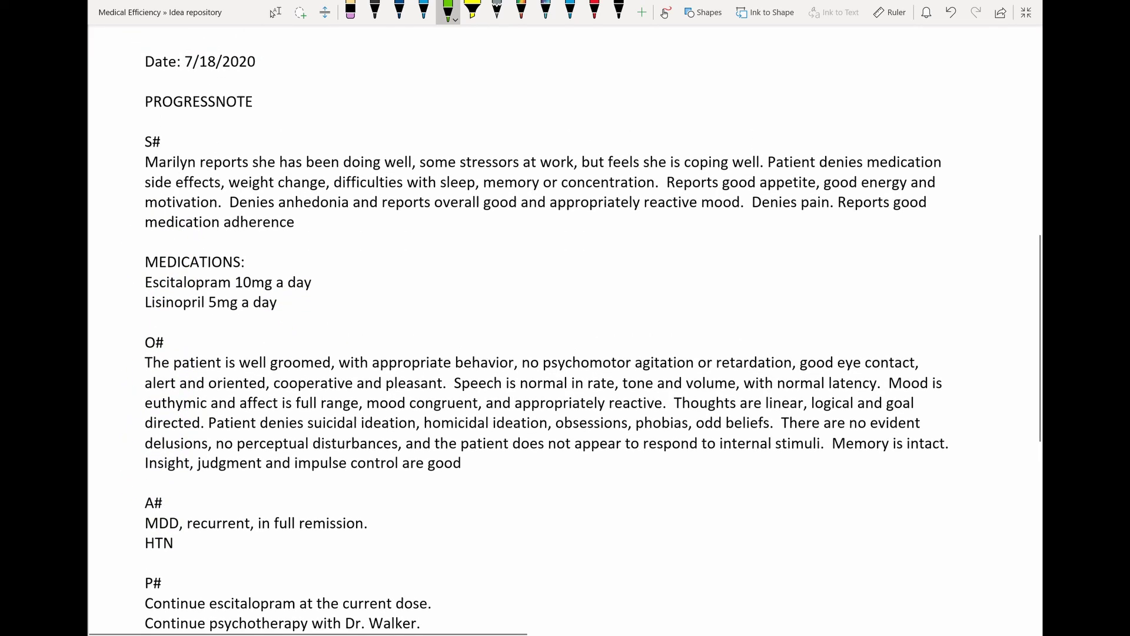
Circle the S#, O#, A# and P# headings on the filled progress-note example in green.
left_click(273, 13)
left_click(448, 9)
mouse_move(177, 126)
left_mouse_down()
mouse_move(145, 147)
mouse_move(150, 122)
left_mouse_up()
left_click_drag(146, 366, 140, 344)
mouse_move(133, 499)
left_mouse_down()
mouse_move(132, 509)
mouse_move(148, 485)
left_mouse_up()
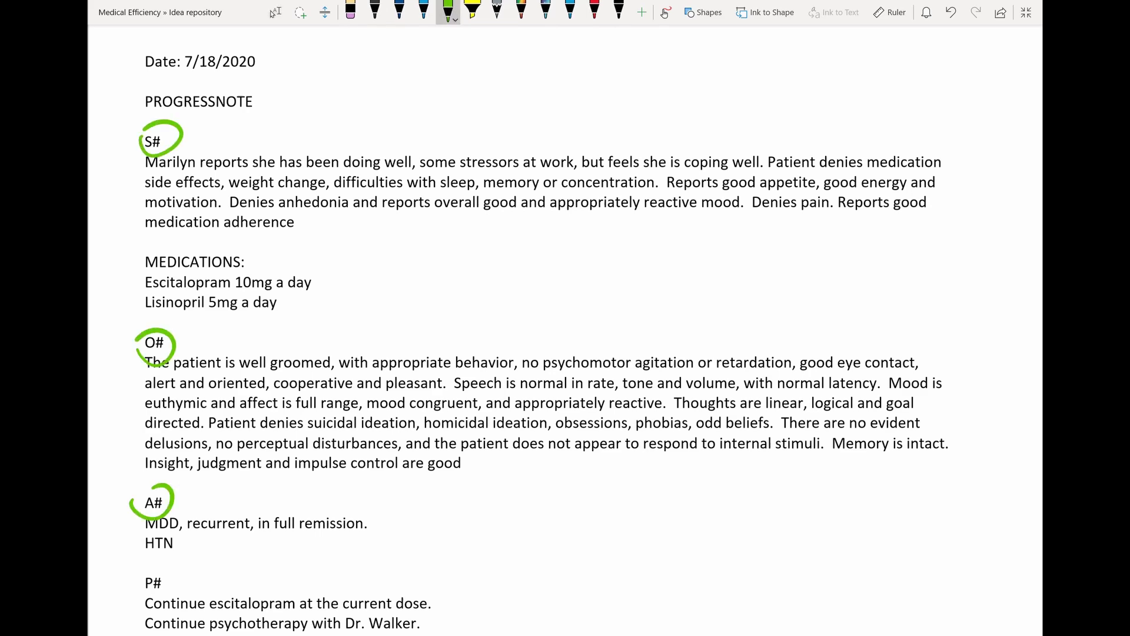
left_click_drag(133, 573, 141, 562)
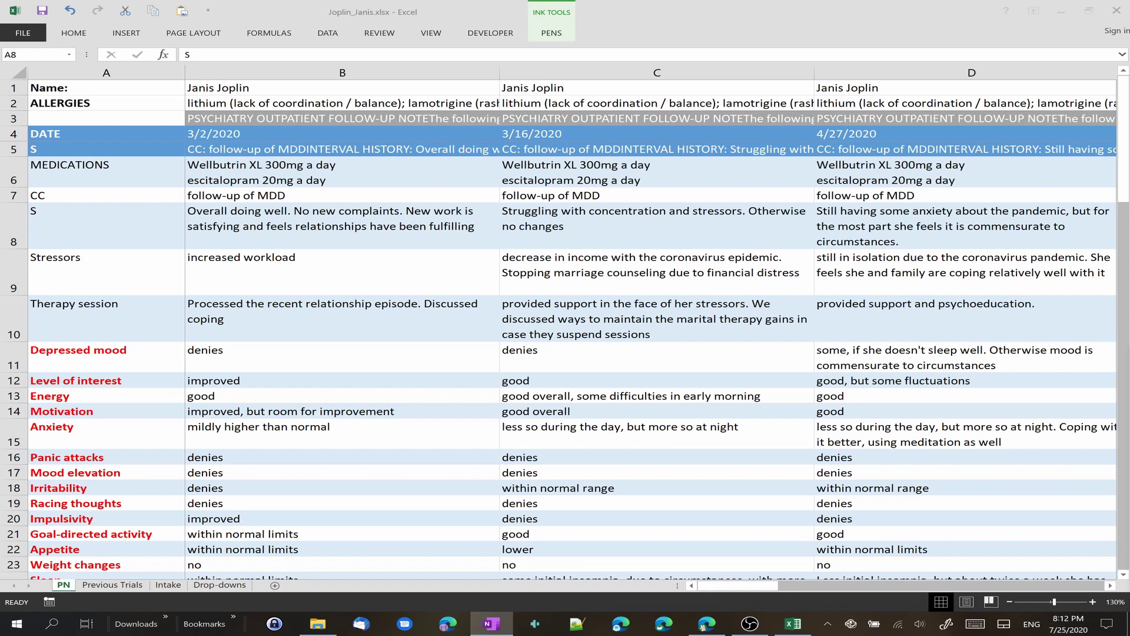
Scroll the PN sheet past symptom, sleep and substance use rows to the assessment and mental status rows.
left_click_drag(479, 391, 505, 217)
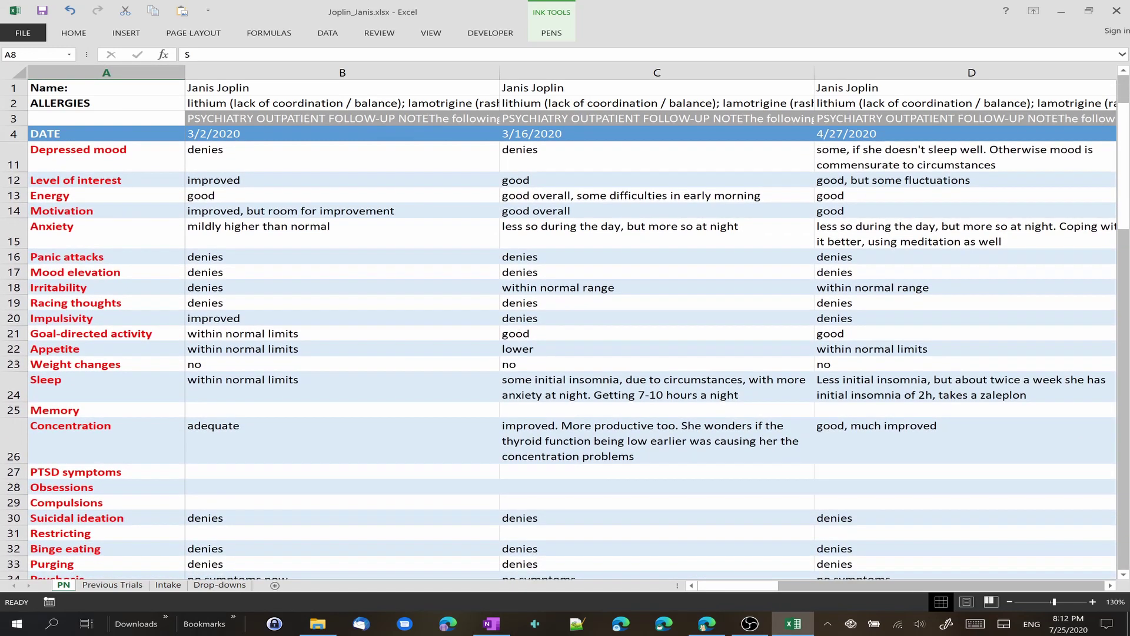
left_click_drag(400, 473, 454, 270)
left_click_drag(459, 465, 537, 166)
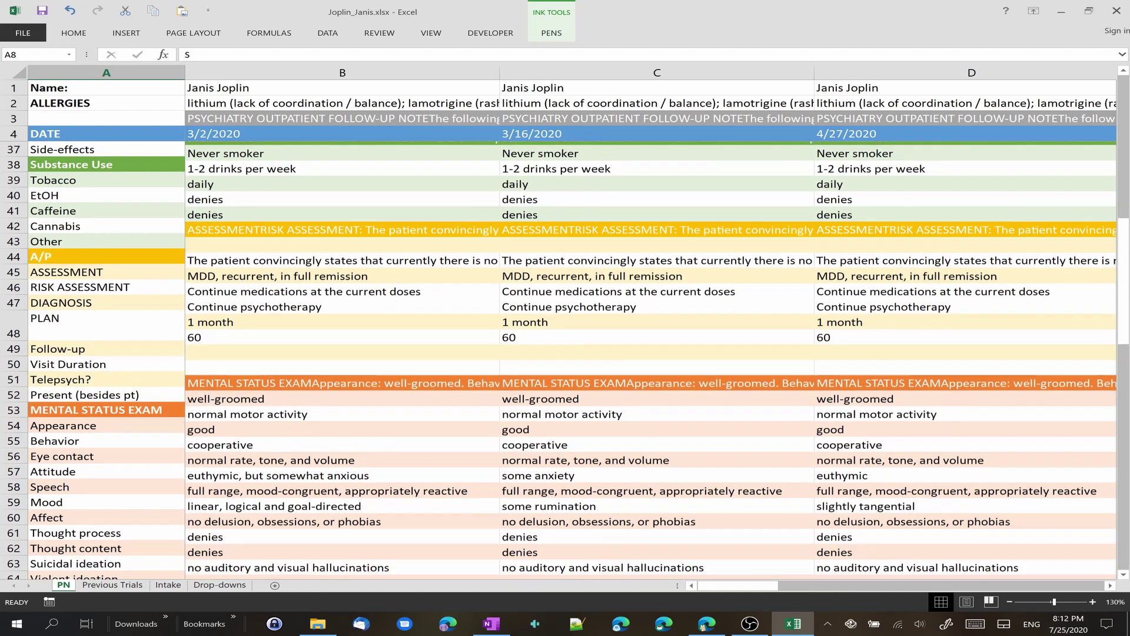
left_click_drag(468, 442, 504, 268)
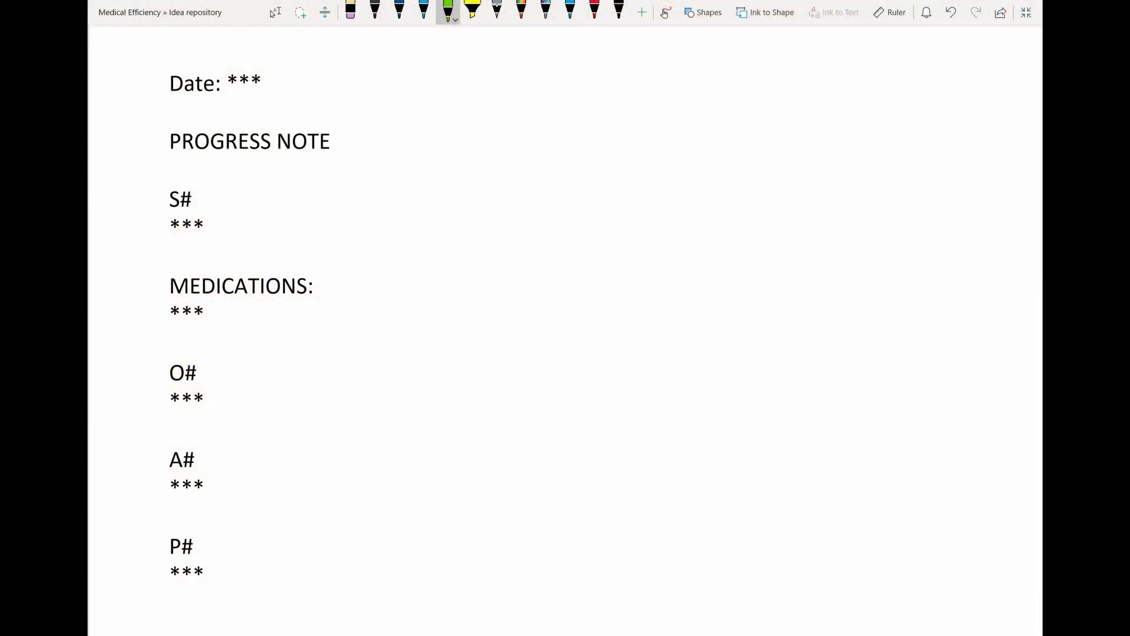
Underline Date:, PROGRESS NOTE, S#, MEDICATIONS:, O#, A# and P# in green ink.
left_click_drag(168, 101, 235, 104)
left_click_drag(171, 162, 338, 158)
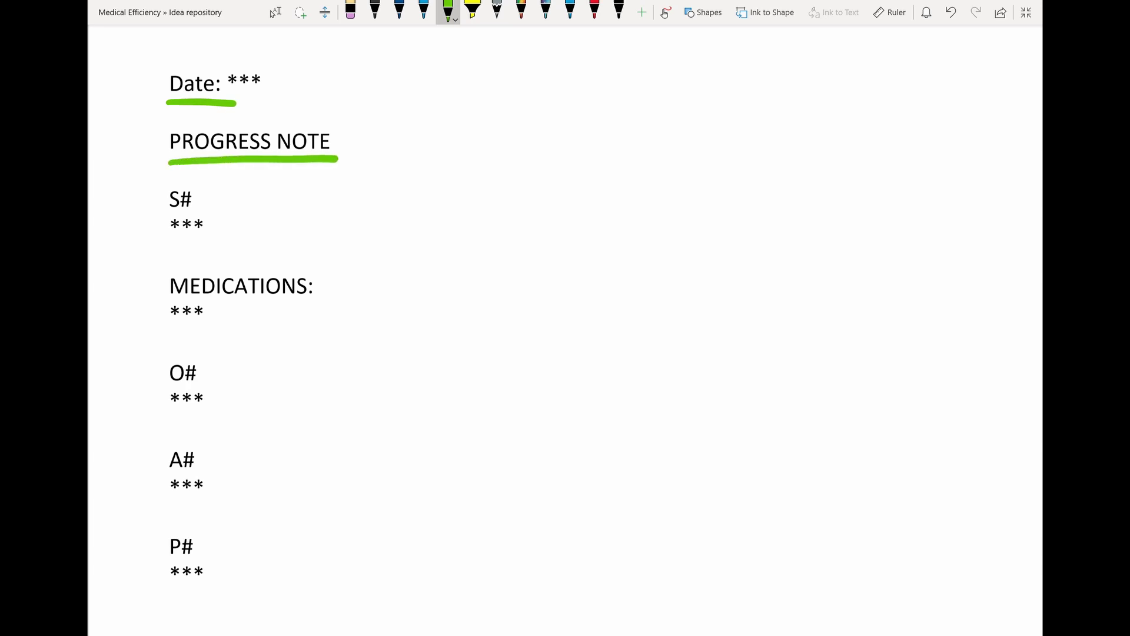
left_click_drag(165, 213, 209, 208)
left_click_drag(166, 302, 329, 300)
left_click_drag(163, 386, 213, 382)
left_click_drag(160, 471, 211, 469)
left_click_drag(155, 560, 199, 558)
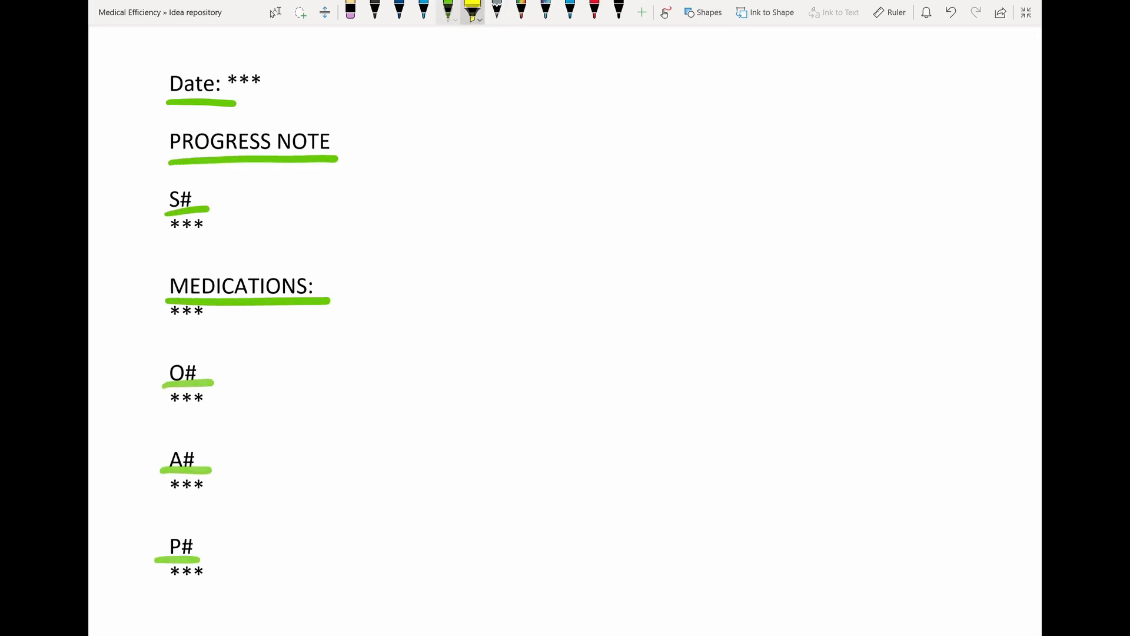
Highlight each *** placeholder in yellow, from Date: down through P#.
left_click_drag(224, 77, 262, 76)
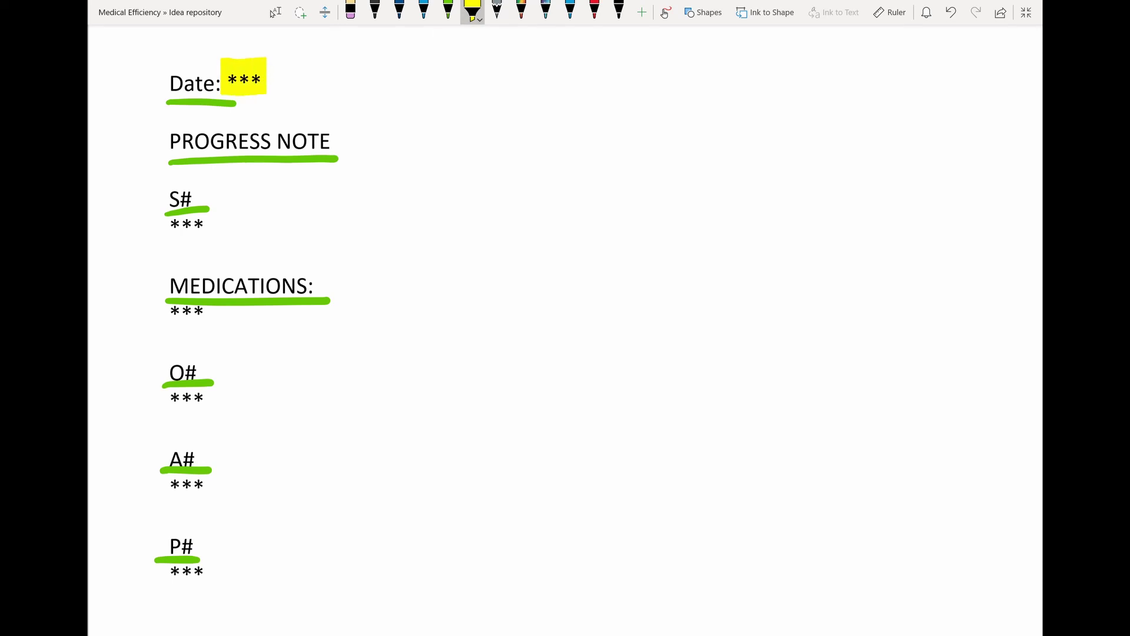
left_click_drag(164, 222, 213, 223)
left_click_drag(166, 311, 210, 311)
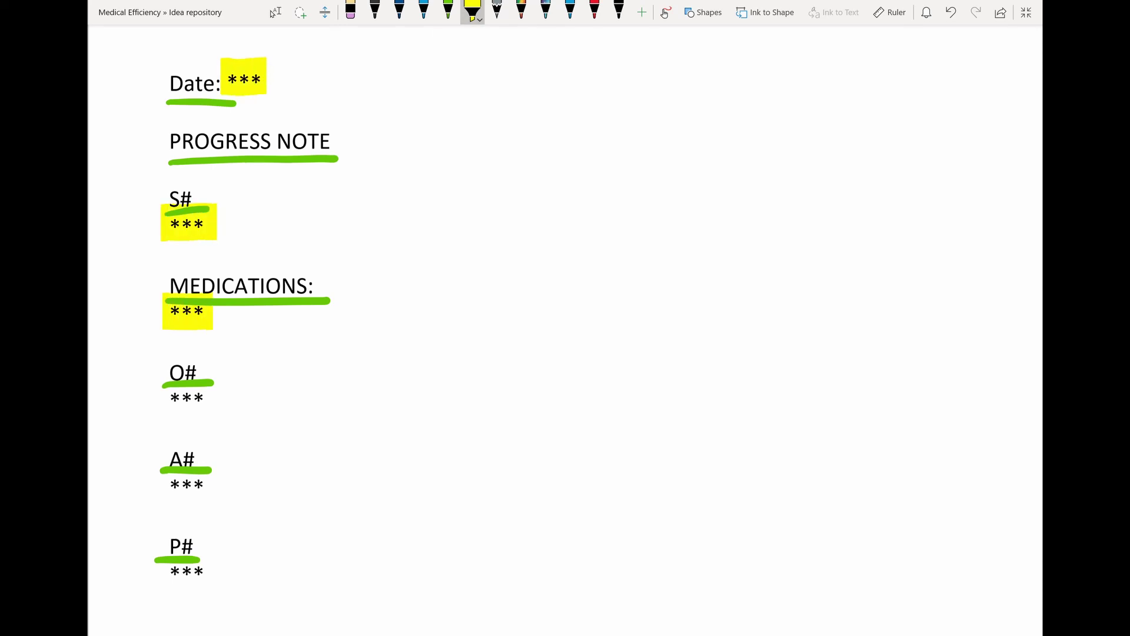
left_click_drag(158, 397, 218, 397)
left_click_drag(159, 484, 224, 484)
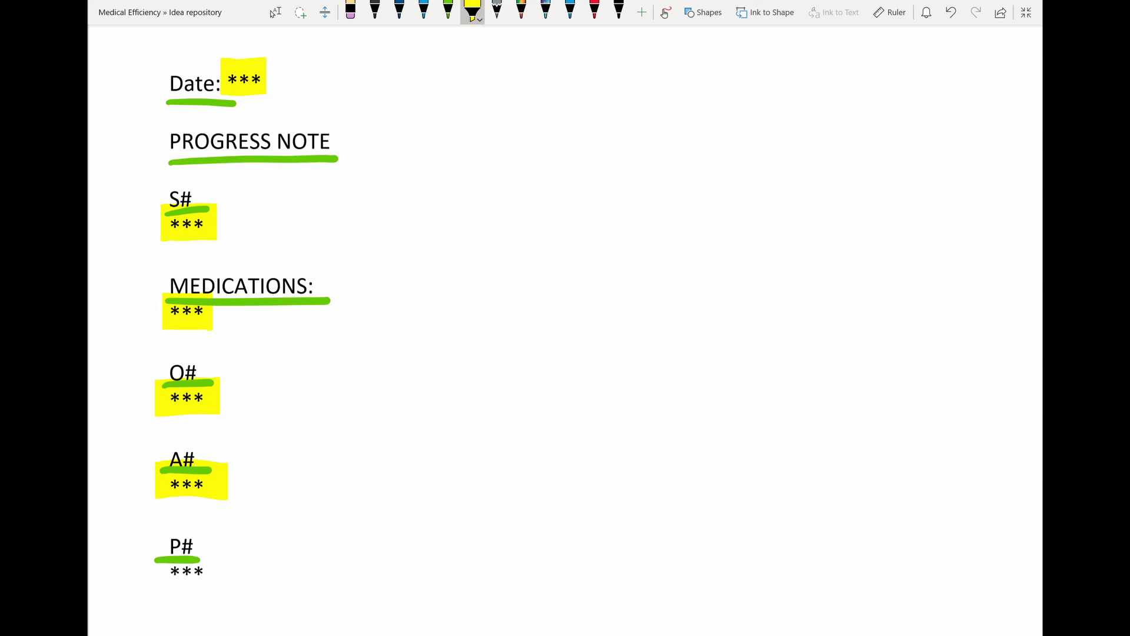
left_click_drag(162, 569, 215, 569)
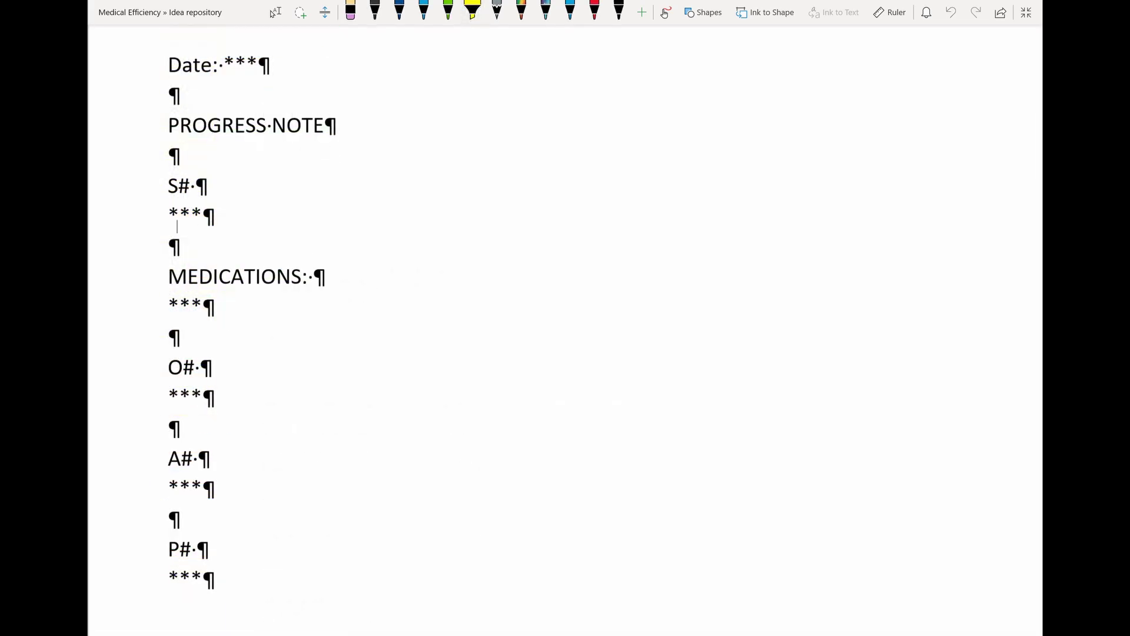
Mark the *** after Date: and the empty paragraph line in blue ink.
left_click(423, 11)
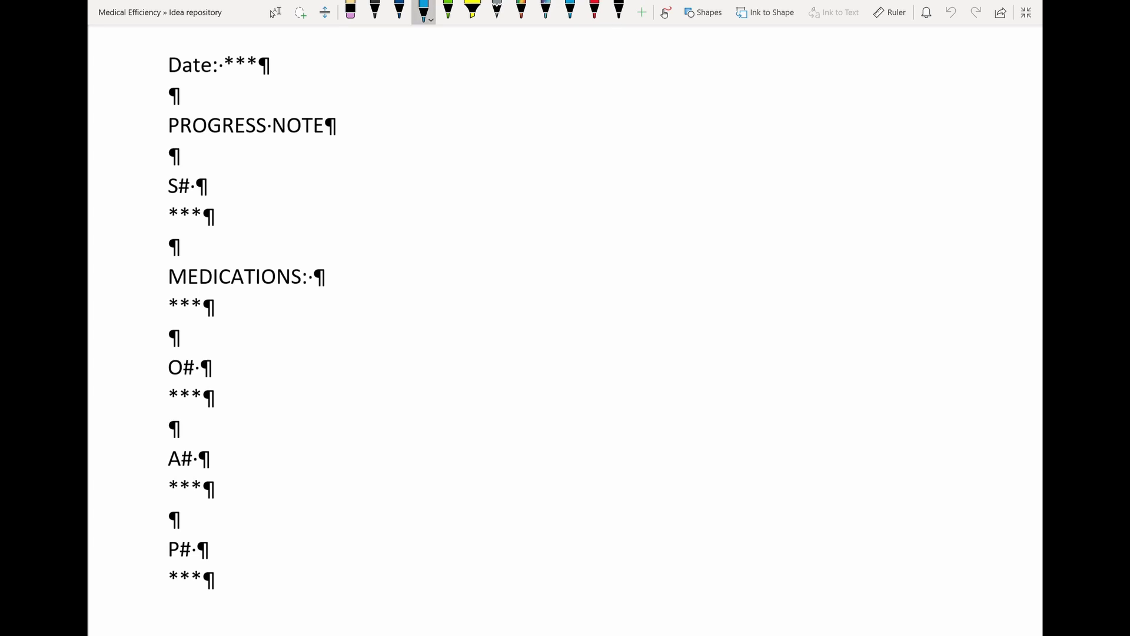
left_click_drag(215, 78, 278, 78)
left_click_drag(164, 115, 196, 104)
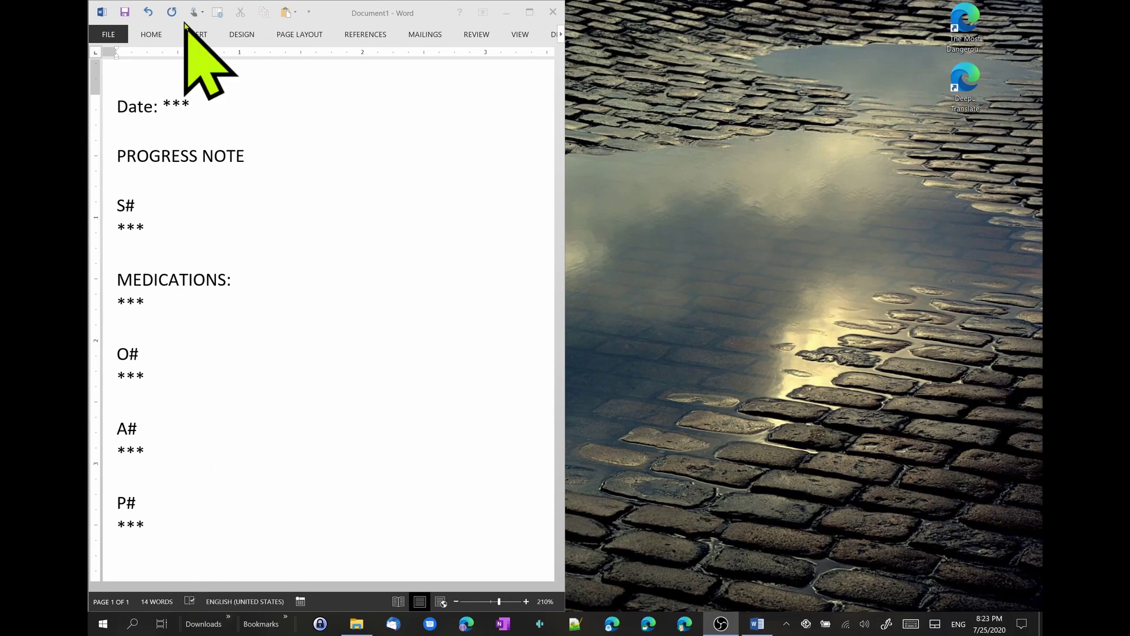
Turn on Show/Hide ¶ in Word so paragraph marks and spaces appear in the template.
left_click(147, 47)
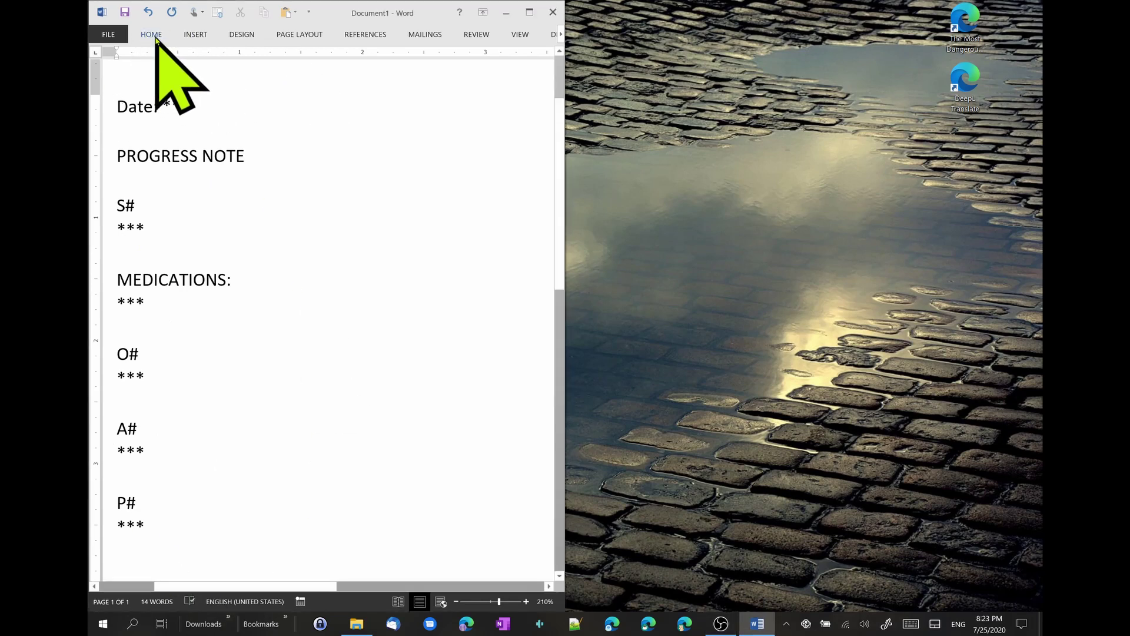
left_click(153, 37)
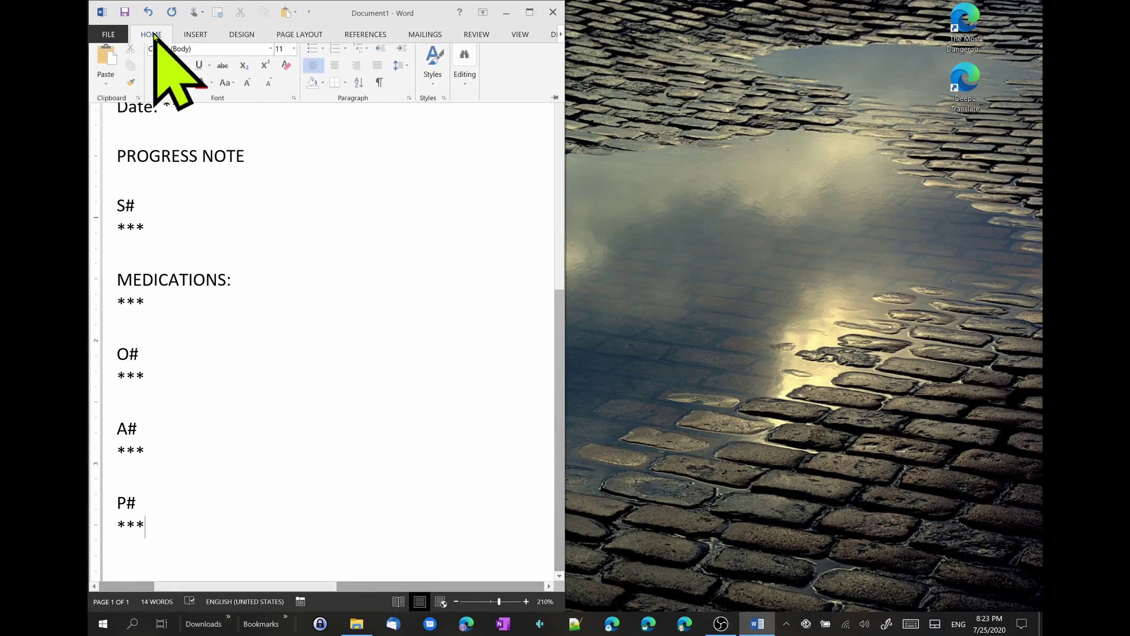
left_click(379, 89)
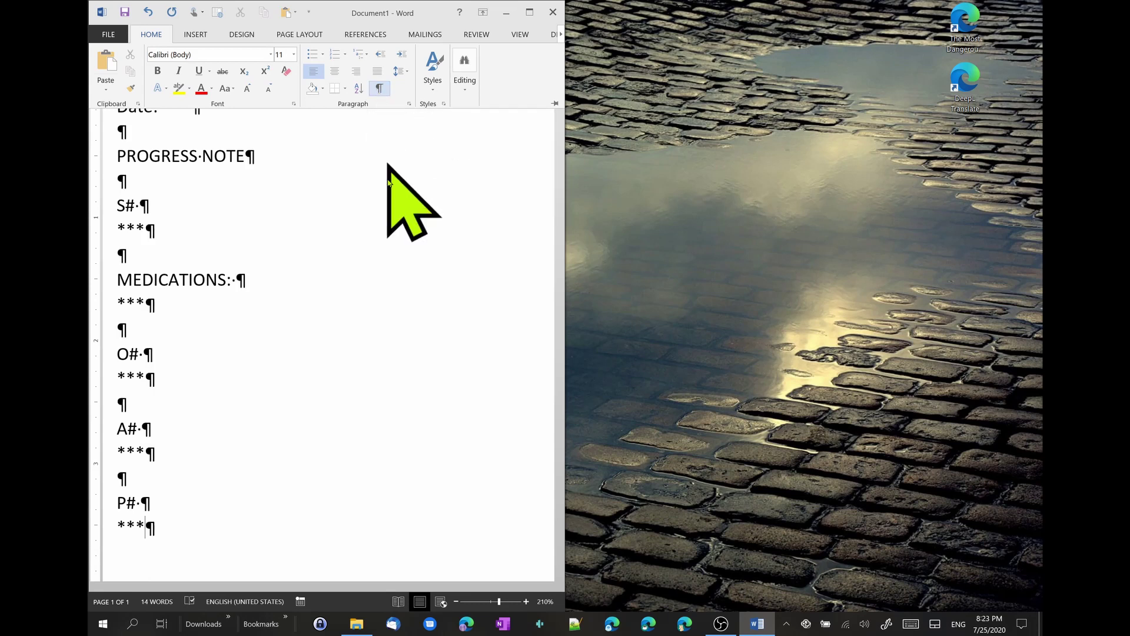
left_click(389, 189)
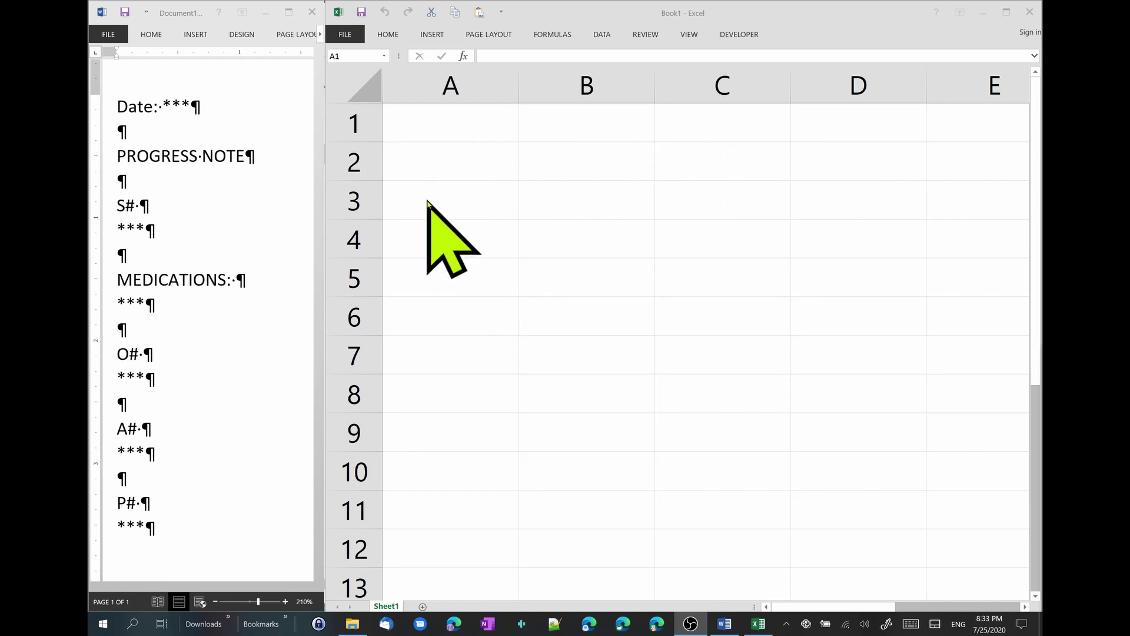
Enter the labels Date, S and MEDICATIONS in cells A2 through A4.
left_click(426, 165)
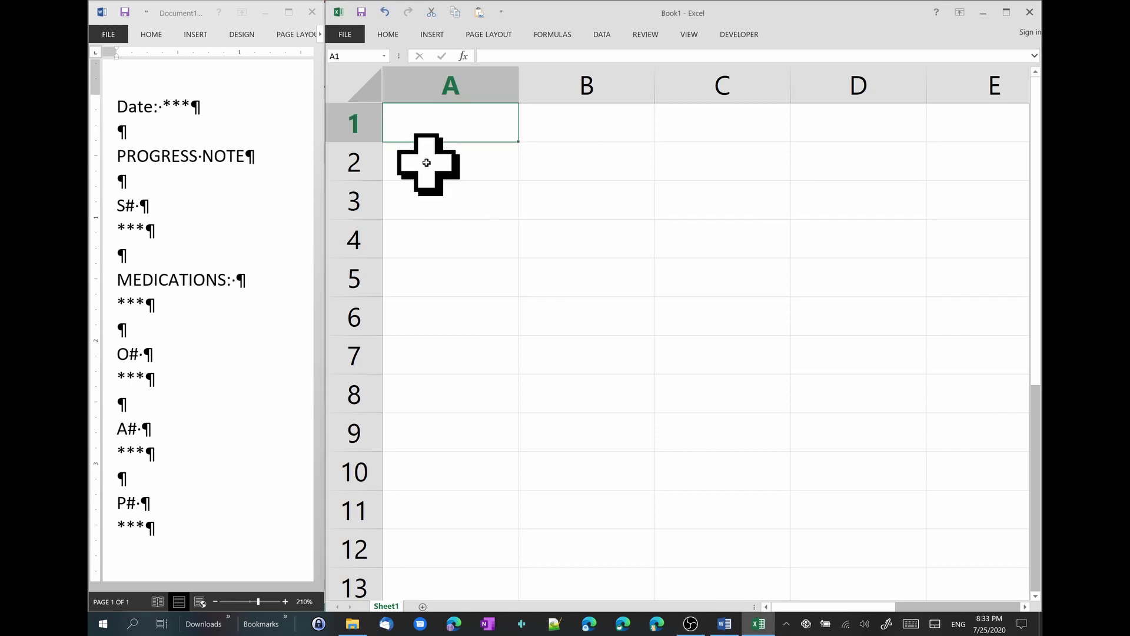
left_click(426, 164)
type("Date")
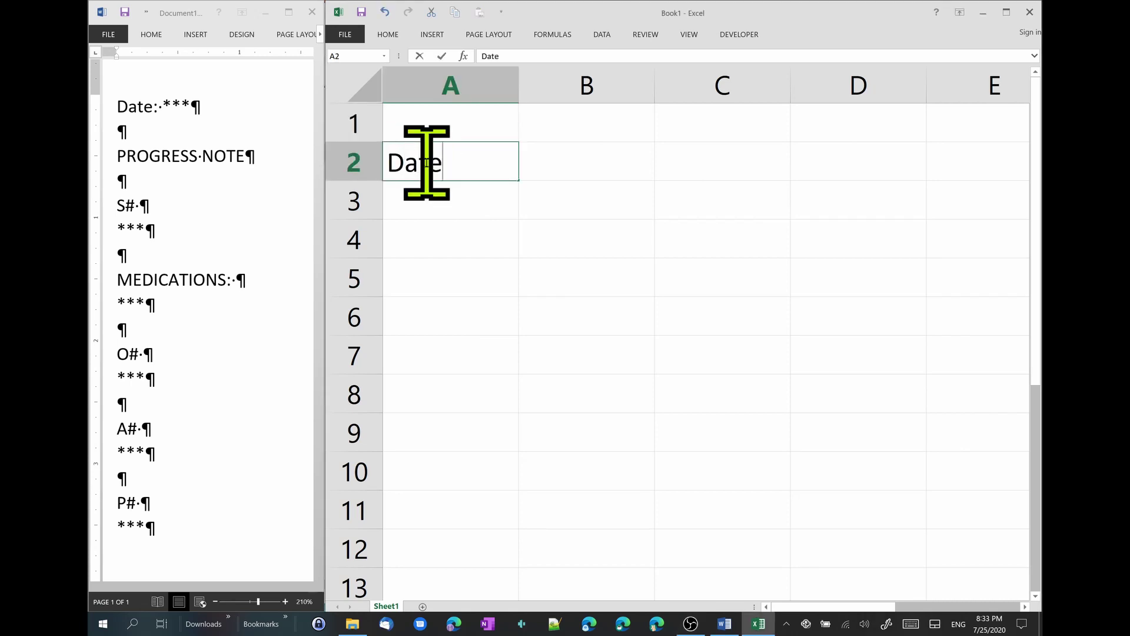
key("Return")
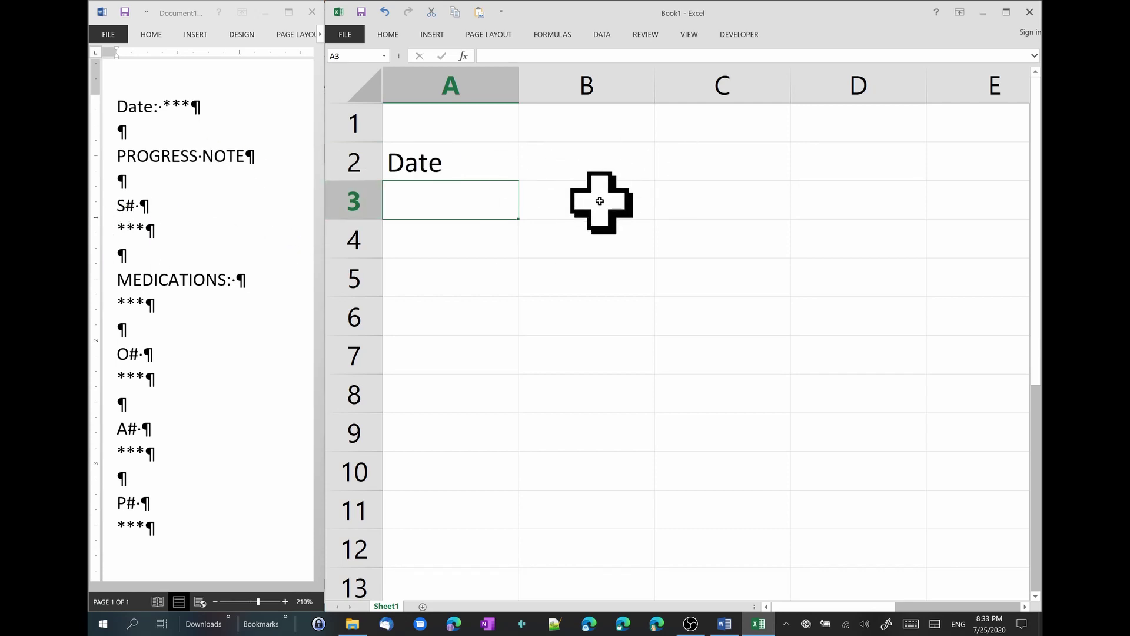
key("Tab")
key("Tab")
key("Tab")
key("Tab")
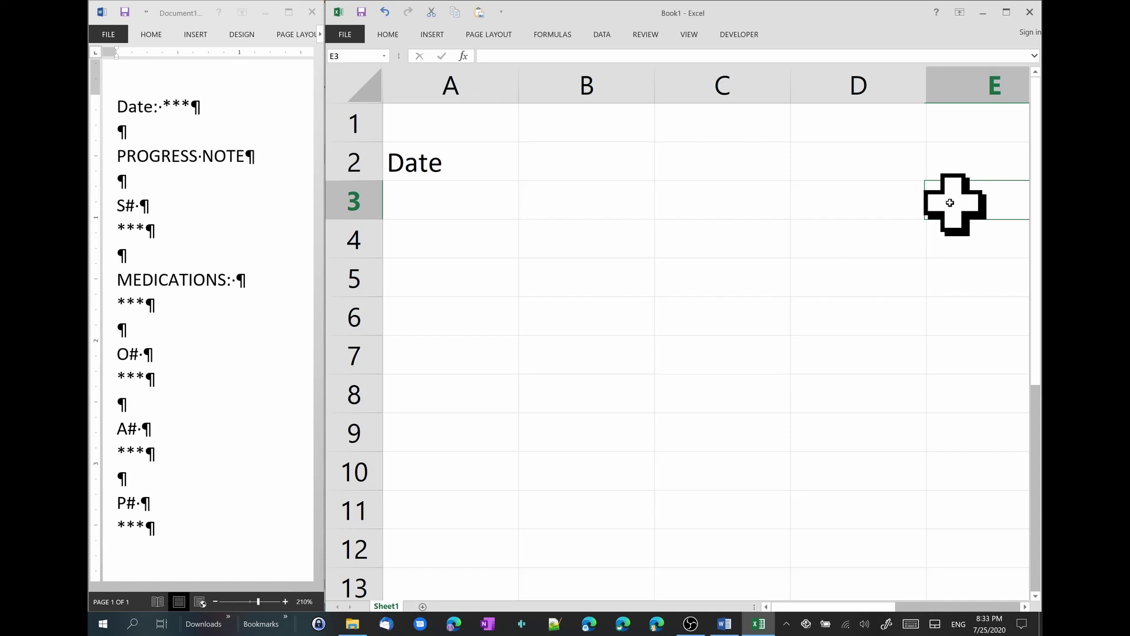
left_click(412, 206)
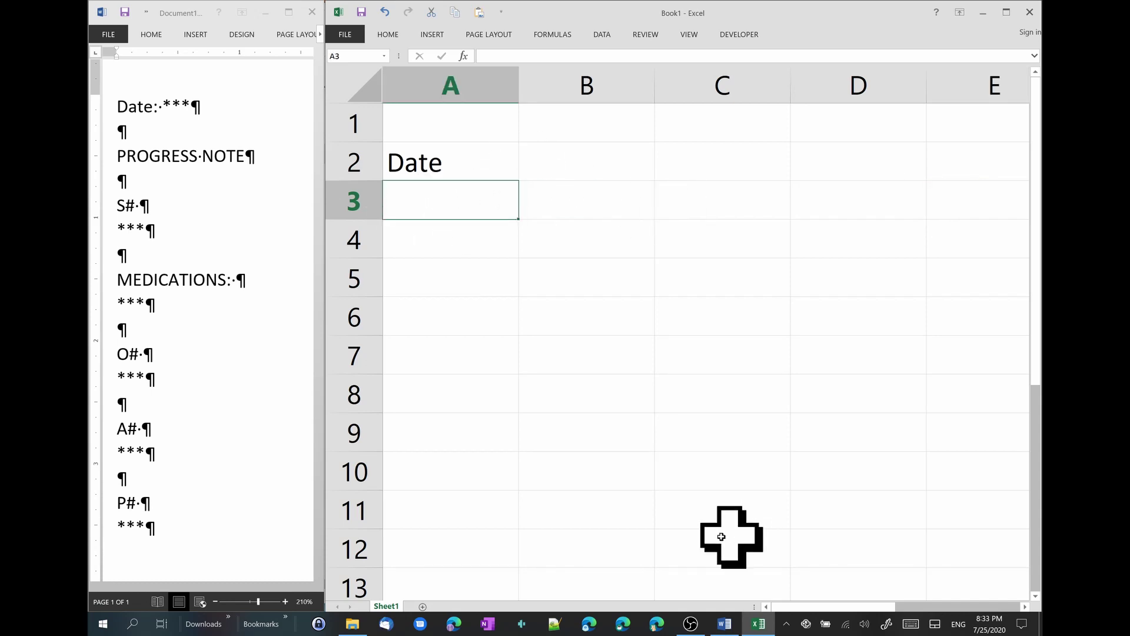
type("S")
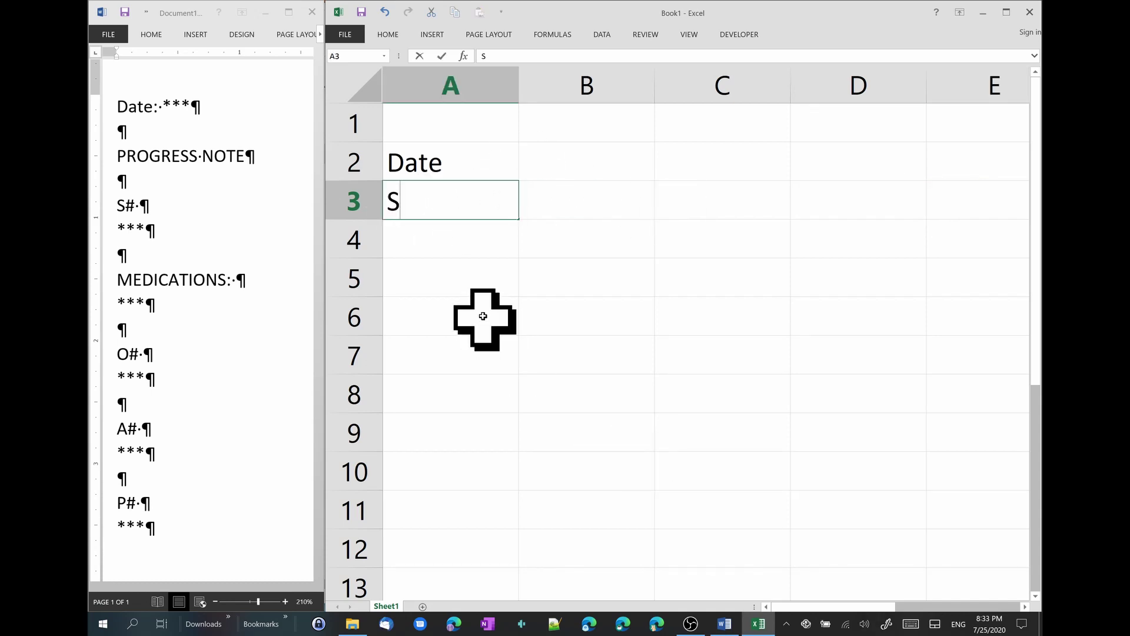
key("Return")
type("MEDICATIONS")
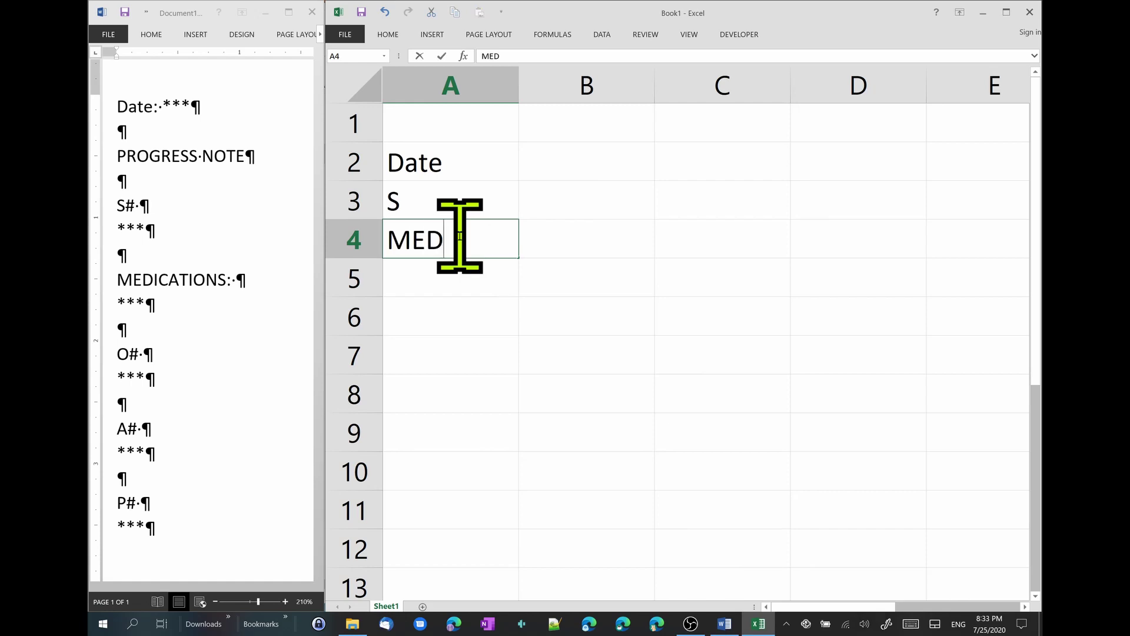
left_click(461, 283)
Add O, A and P in A5:A7 and AutoFit column A to fit MEDICATIONS.
type("O")
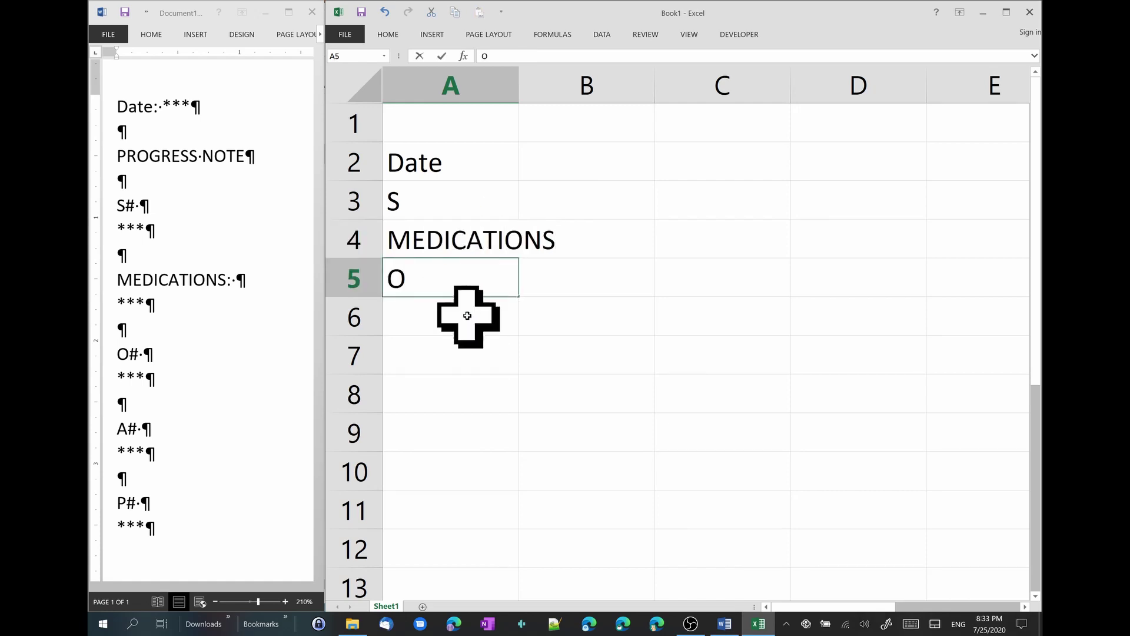
key("Return")
type("A")
left_click(476, 357)
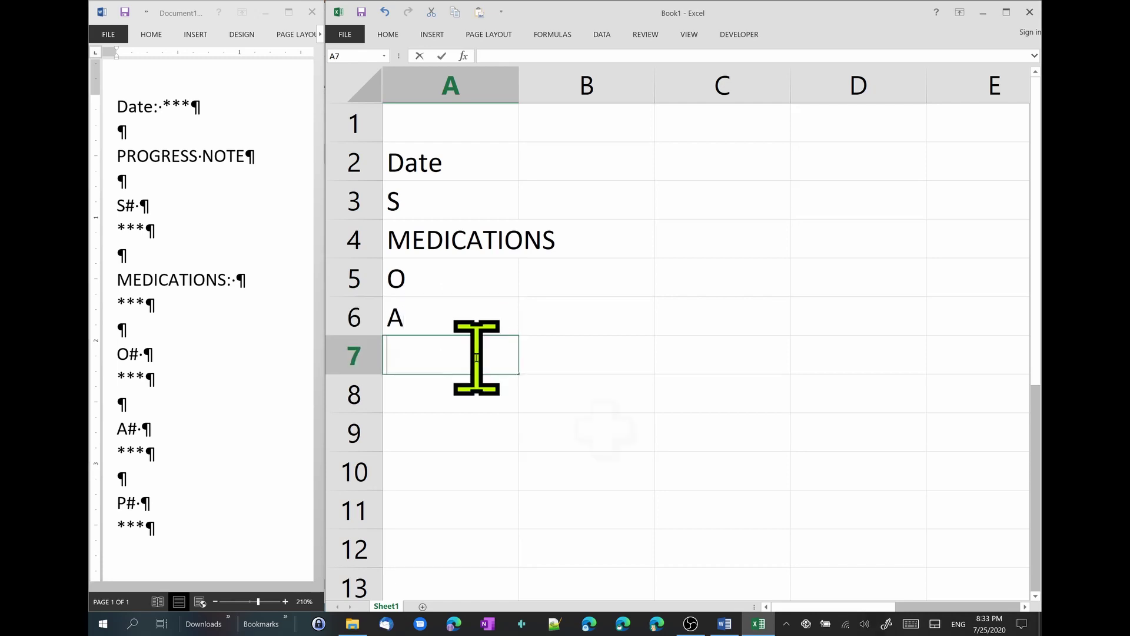
type("P")
key("Return")
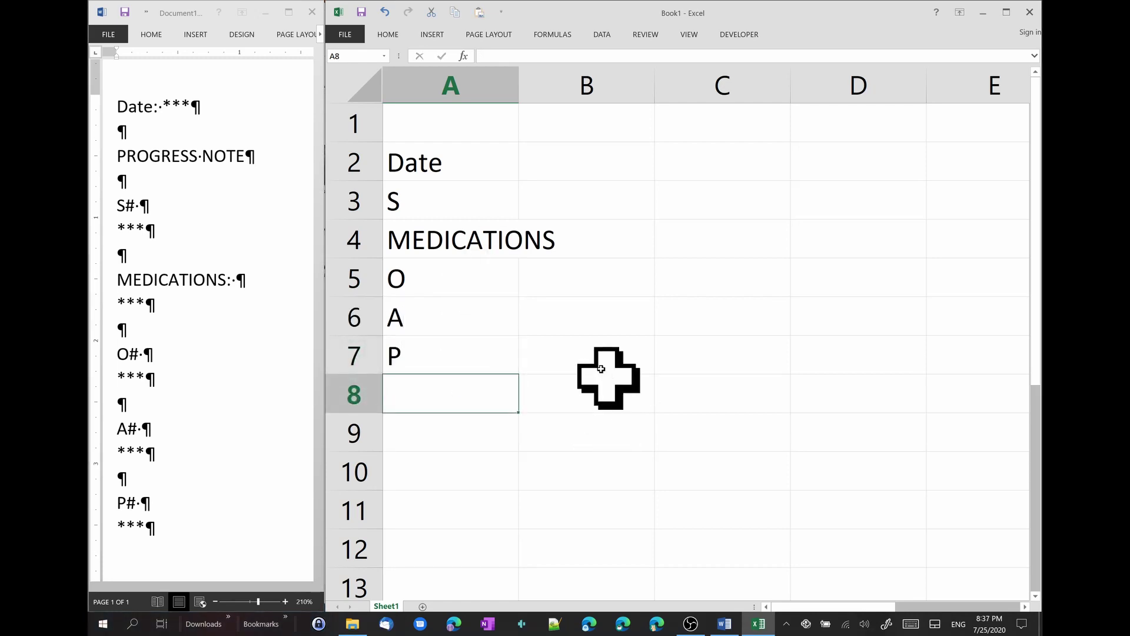
left_click(493, 96)
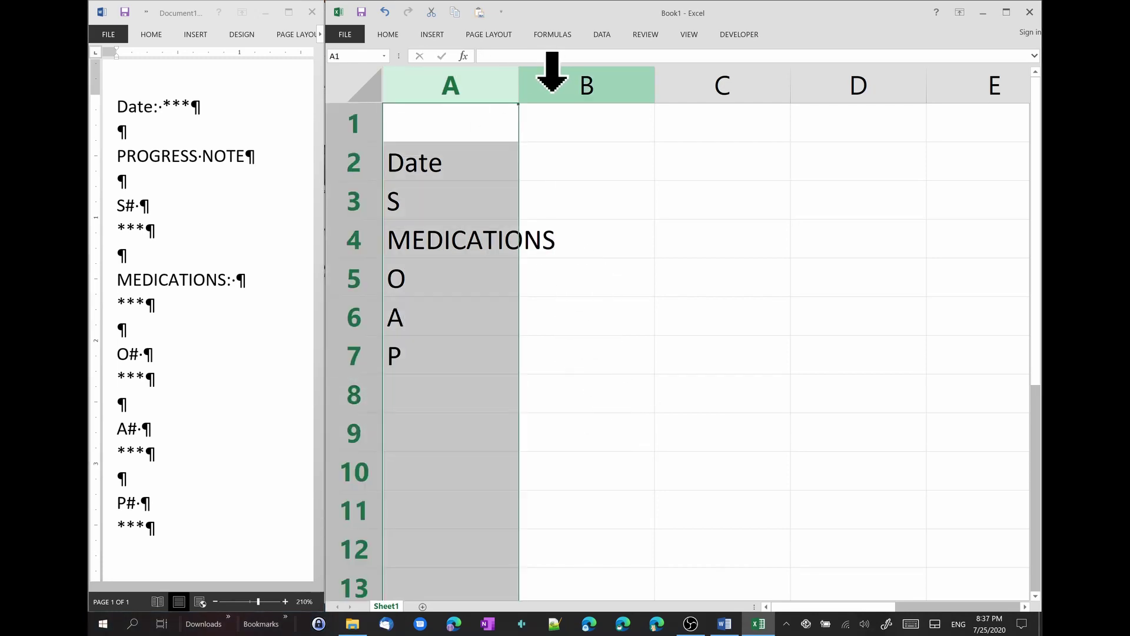
double_click(519, 88)
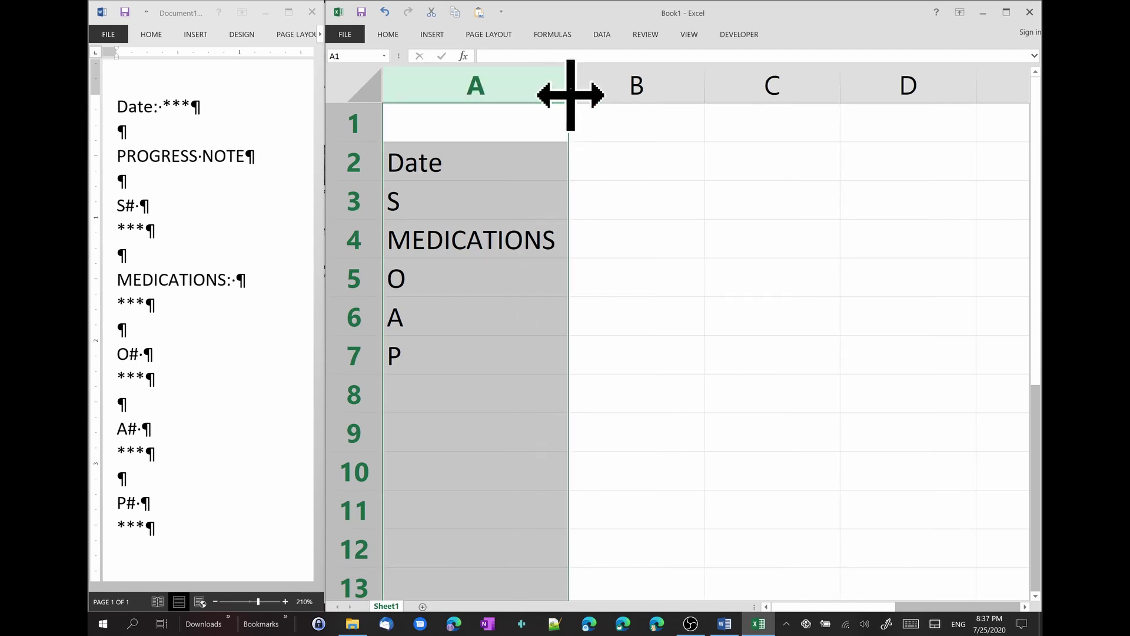
left_click(530, 240)
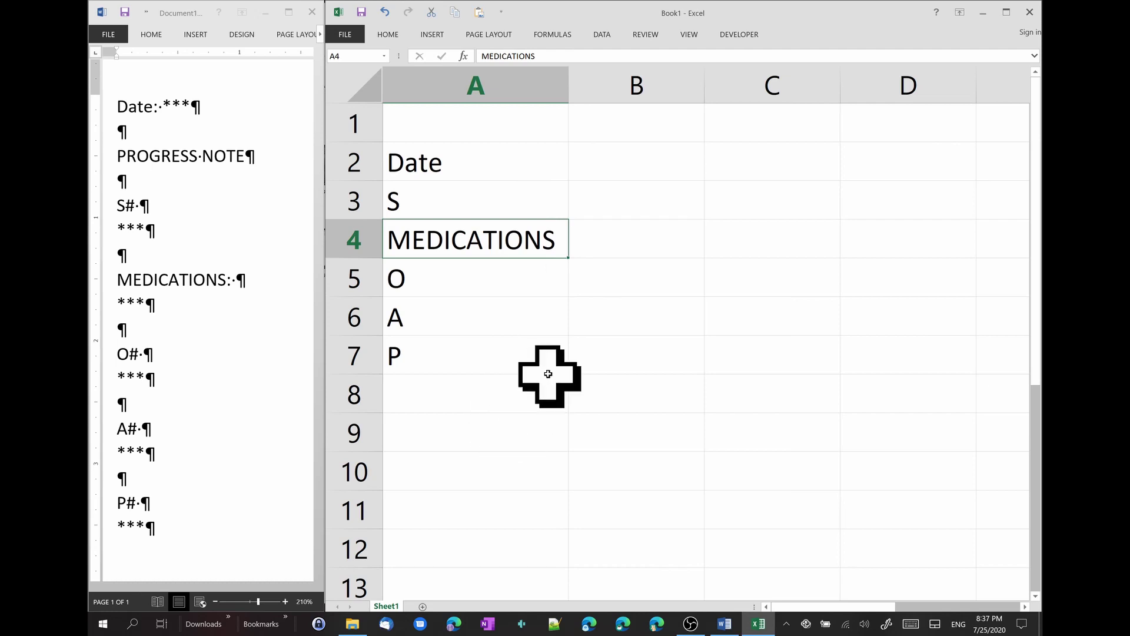
Format A2:D7 as a medium blue table with the first row as headers.
left_click_drag(436, 165, 926, 358)
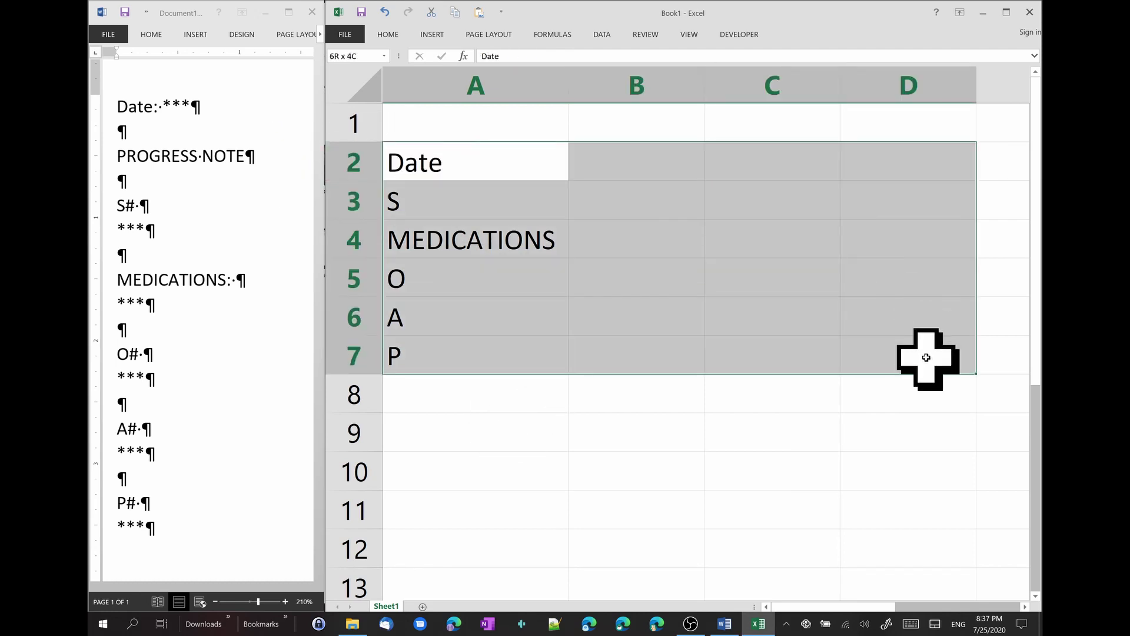
left_click(389, 33)
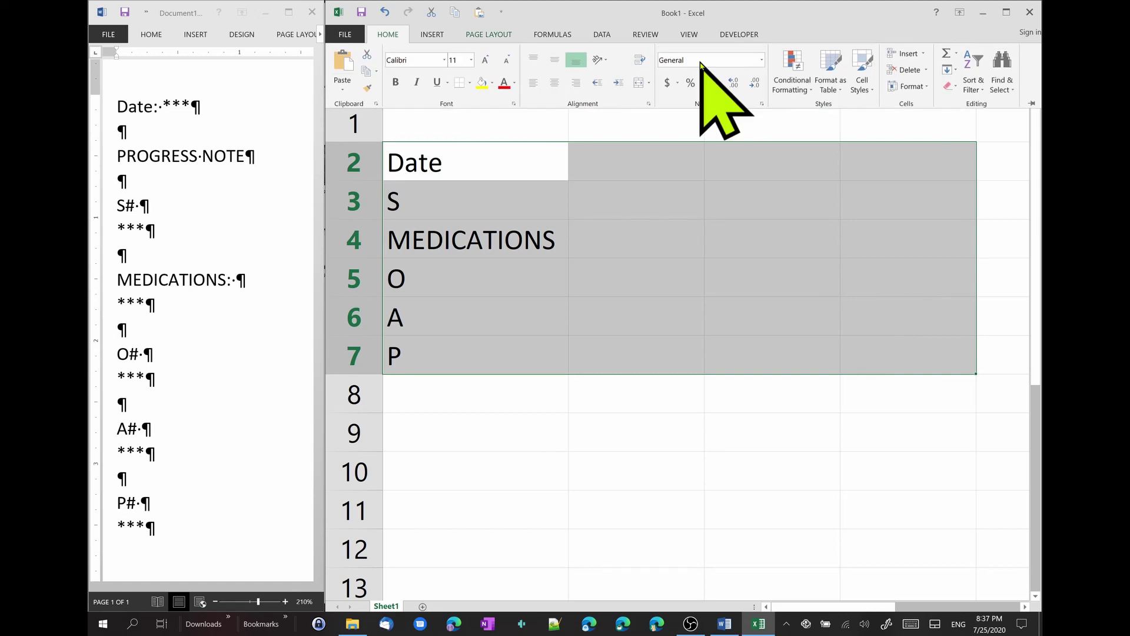
left_click(846, 88)
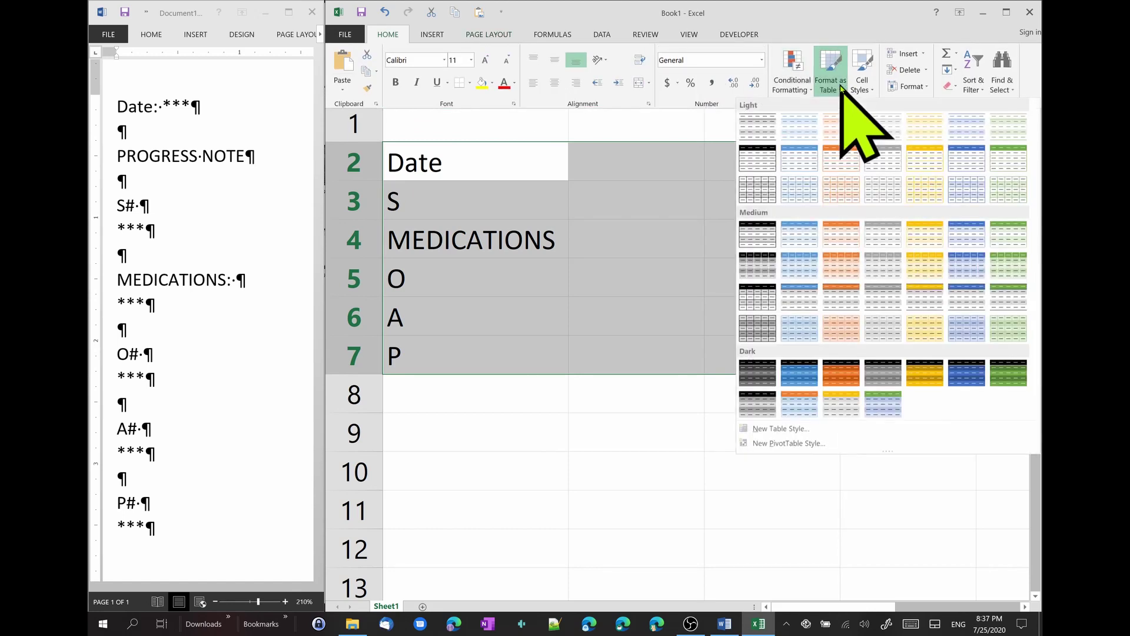
left_click(800, 239)
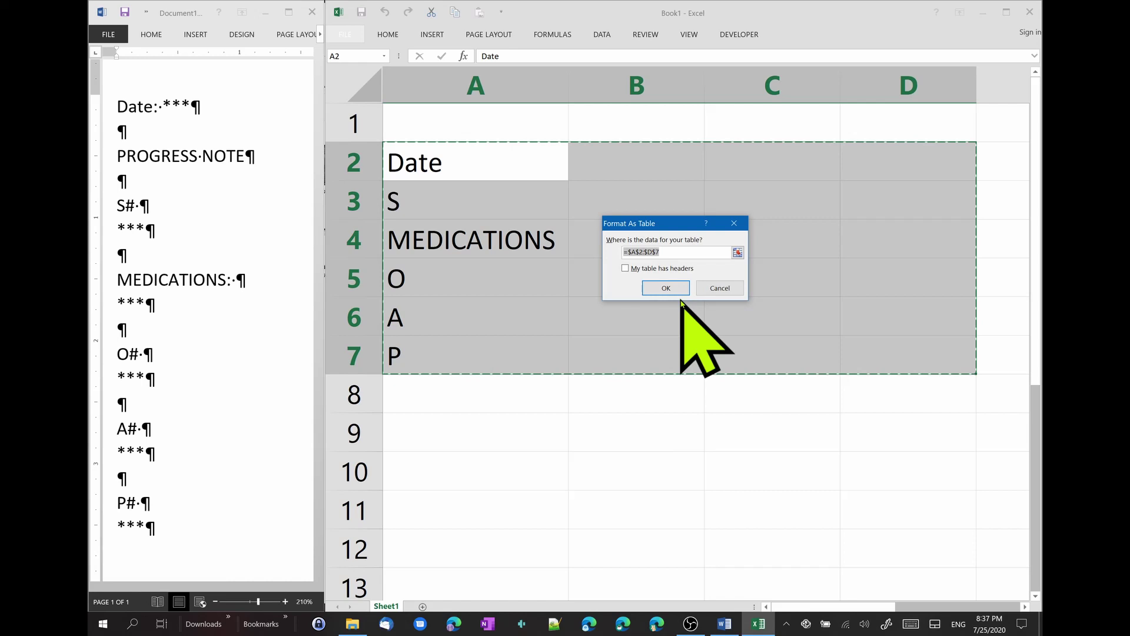
left_click(633, 269)
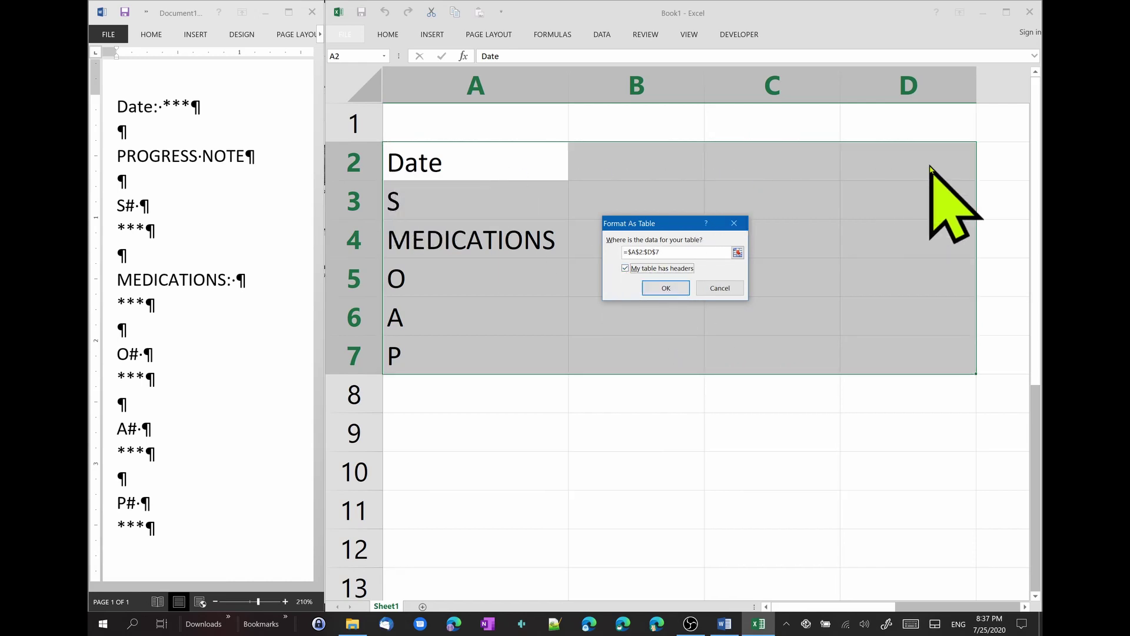
left_click(665, 288)
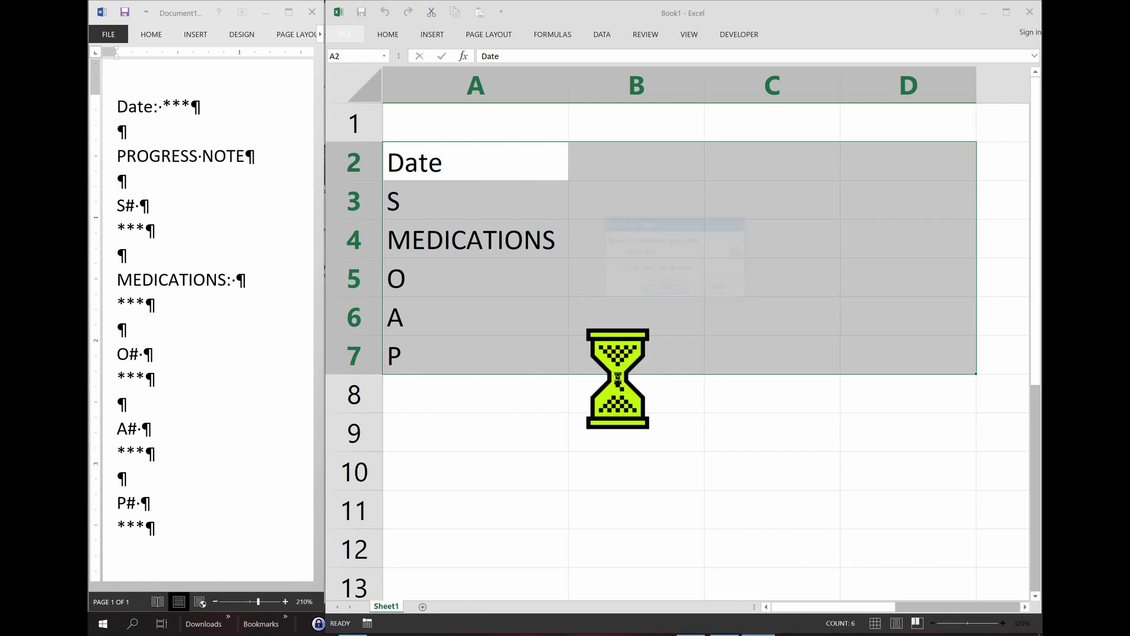
left_click(624, 419)
left_click(638, 164)
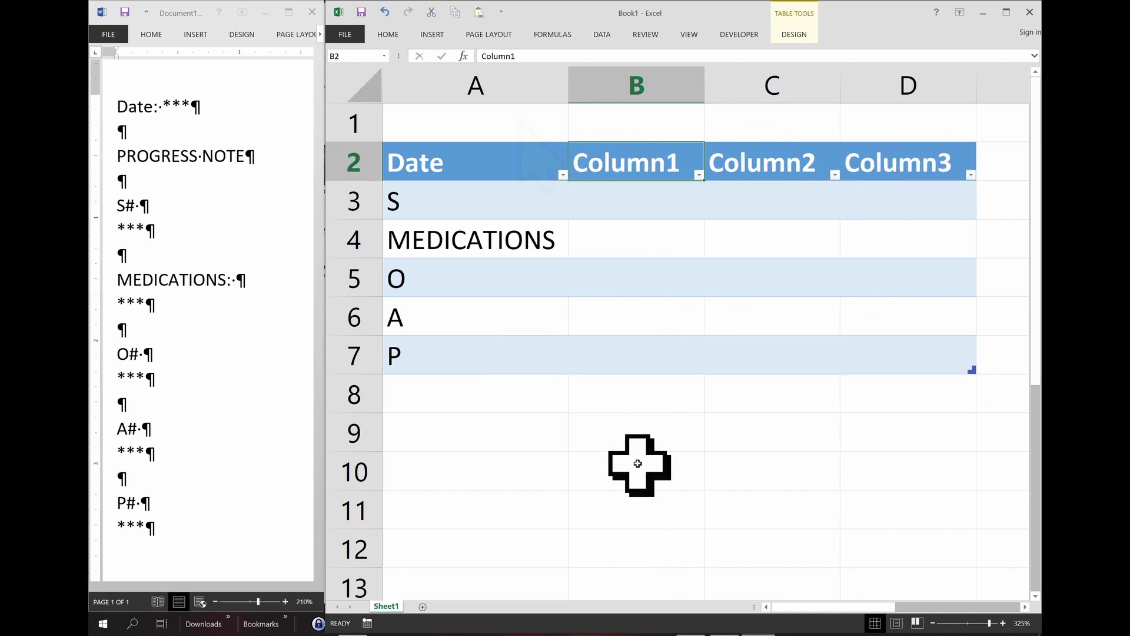
left_click(483, 126)
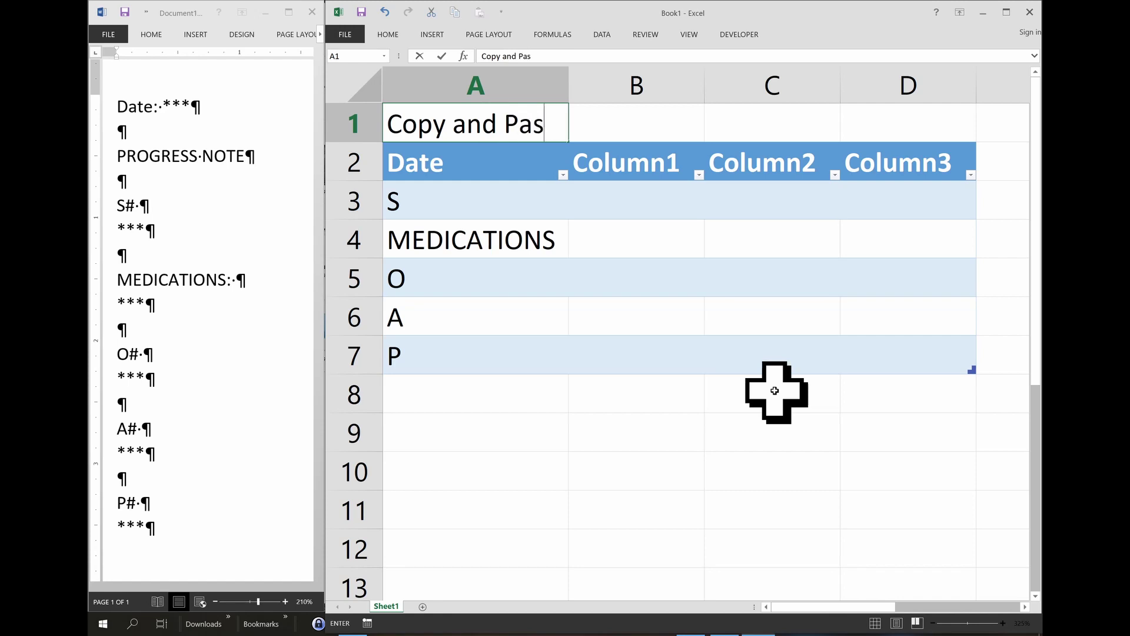
Enter 'Copy and Paste' in A1 and give cells B1:D1 a light grey fill.
key("Tab")
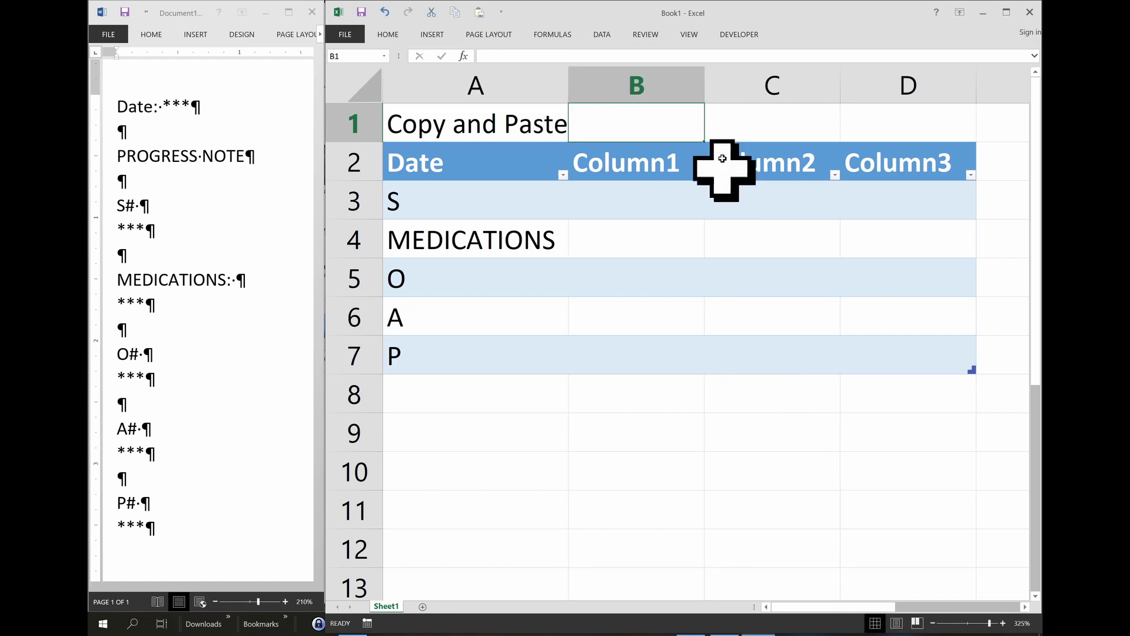
left_click_drag(676, 126, 876, 117)
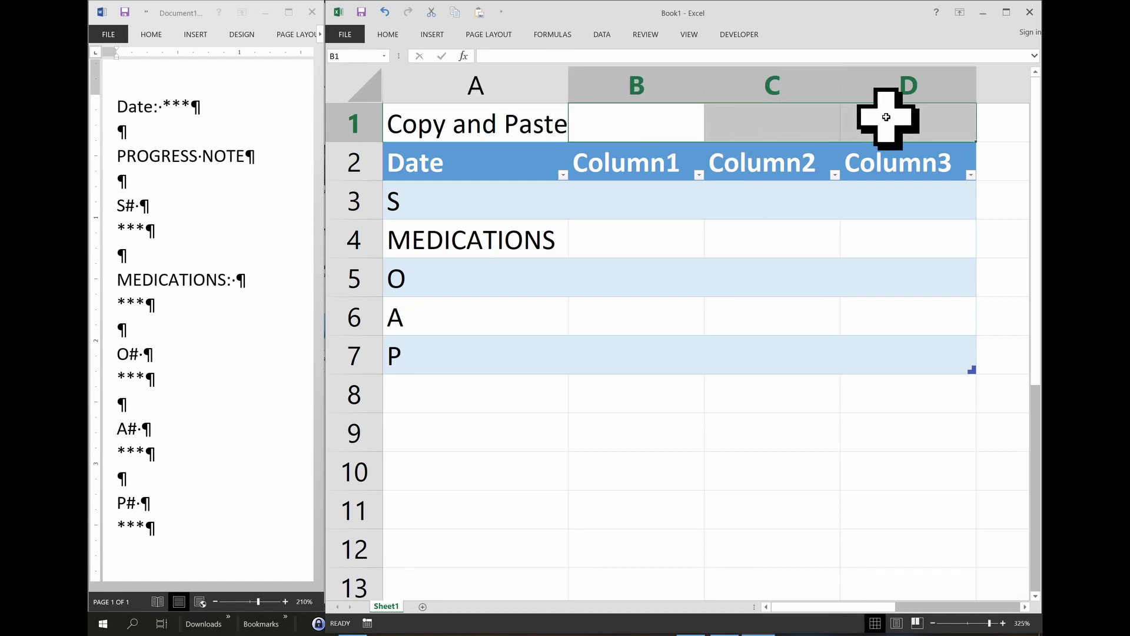
right_click(677, 128)
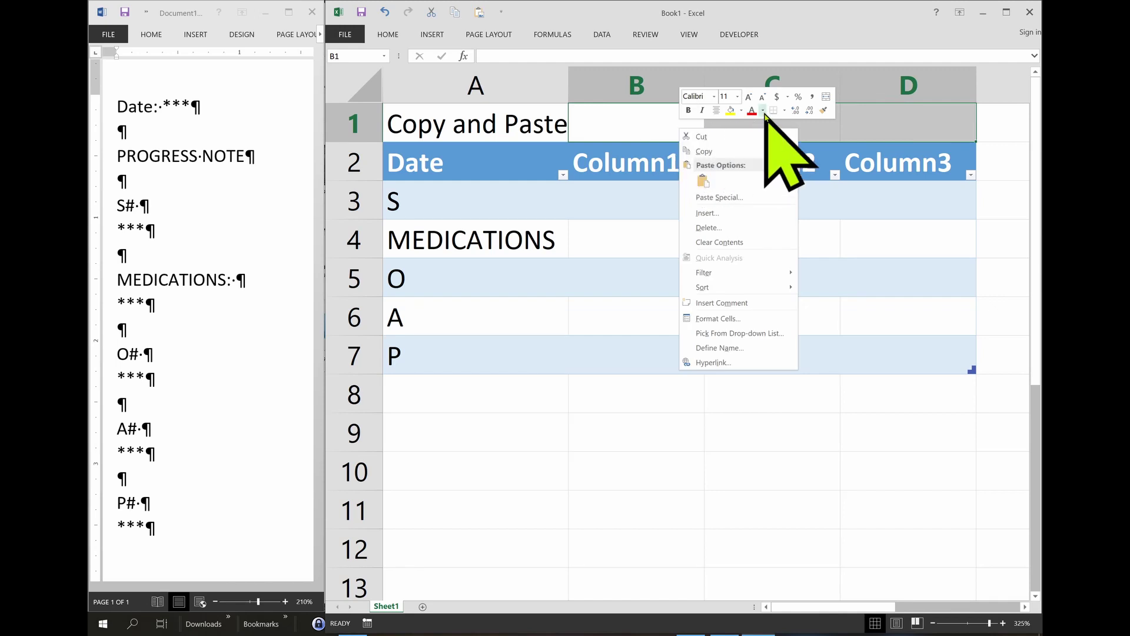
left_click(741, 111)
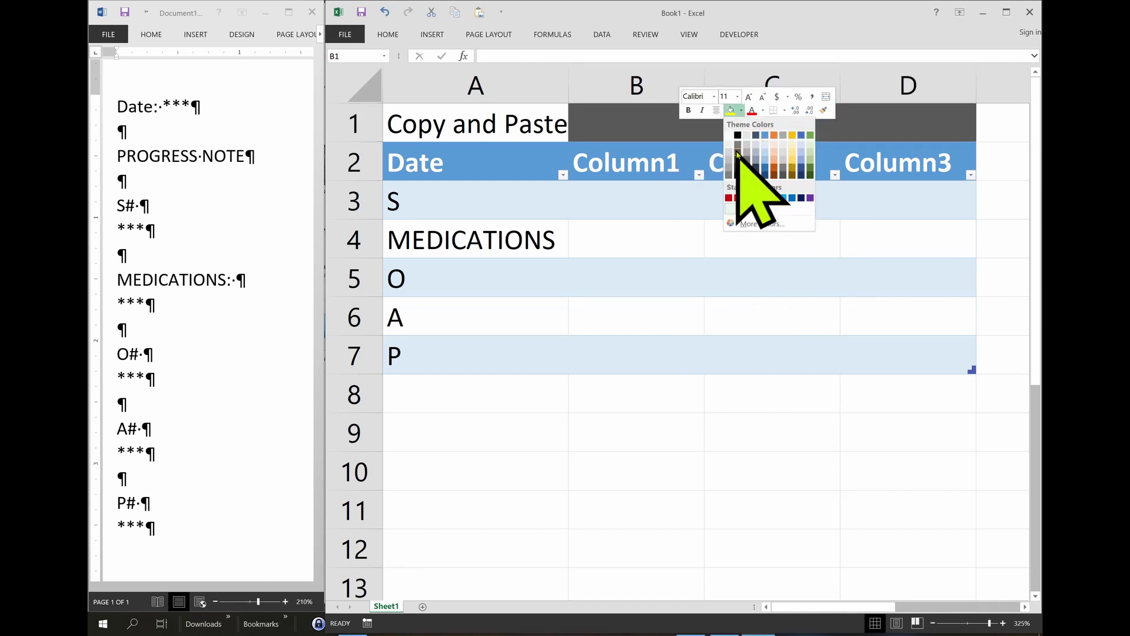
left_click(730, 149)
left_click(686, 383)
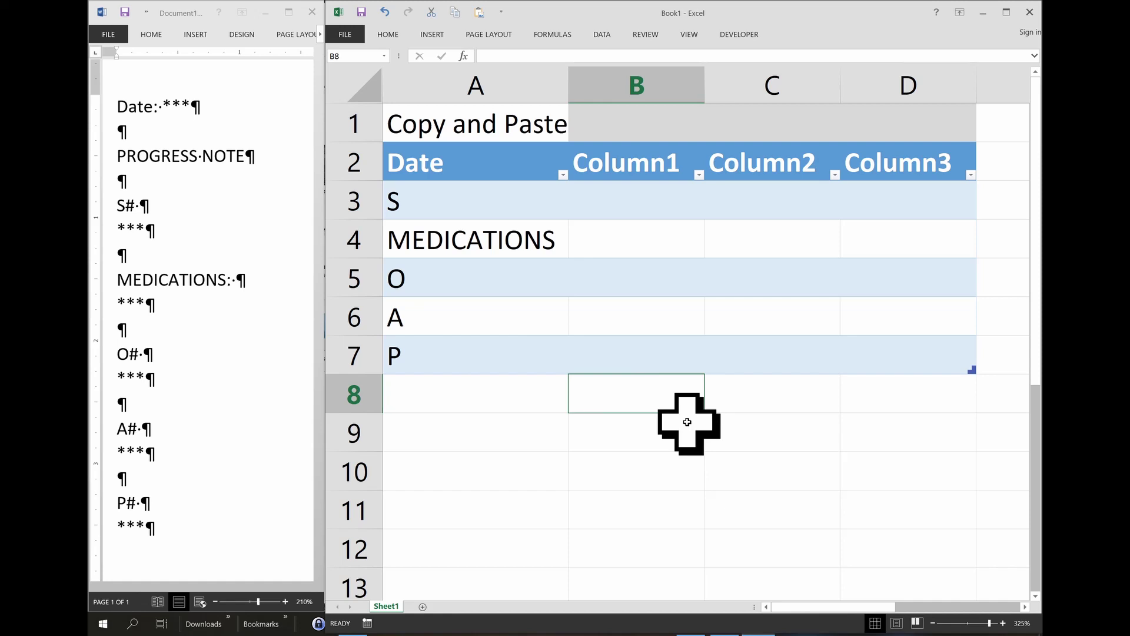
left_click(771, 123)
left_click(927, 118)
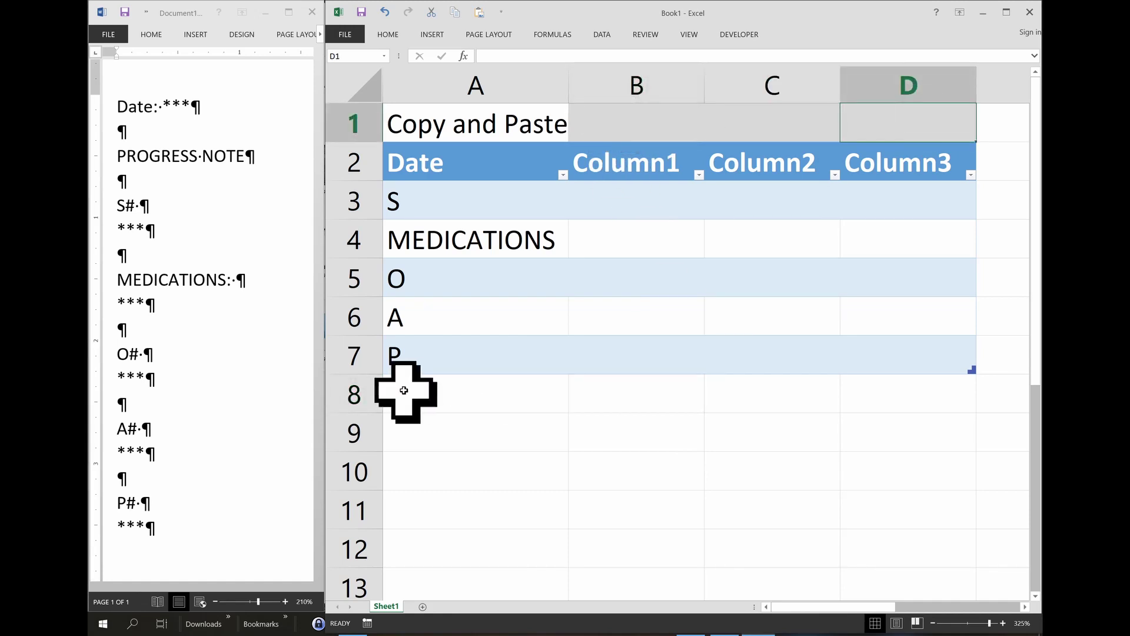
key("Left")
key("Left")
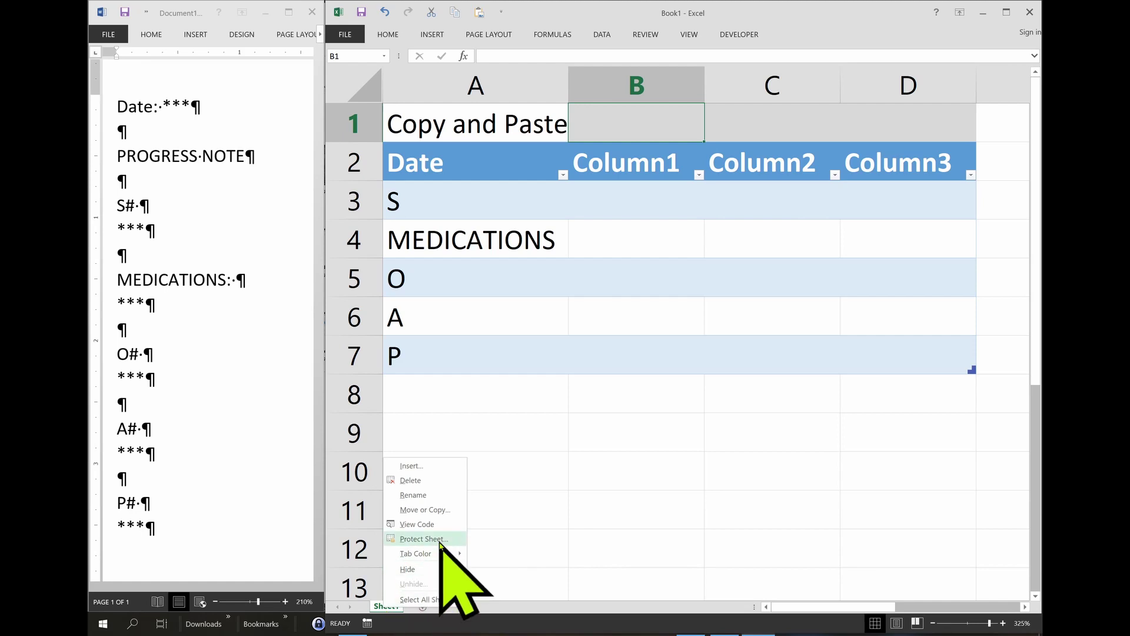
Rename the worksheet tab to PN.
left_click(444, 496)
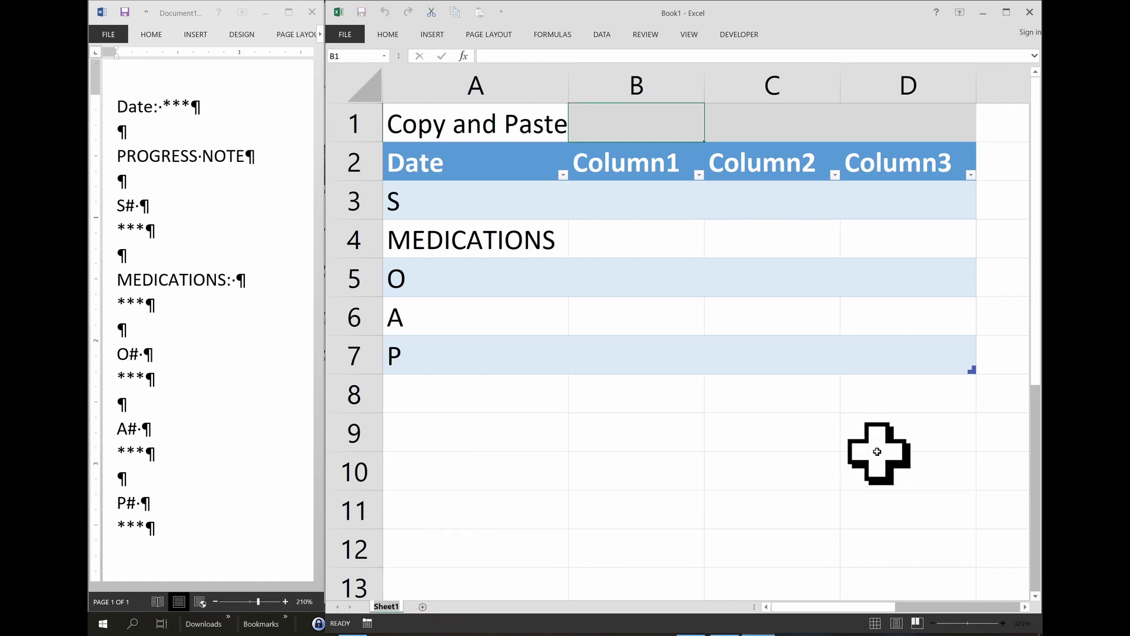
type("PN")
key("Return")
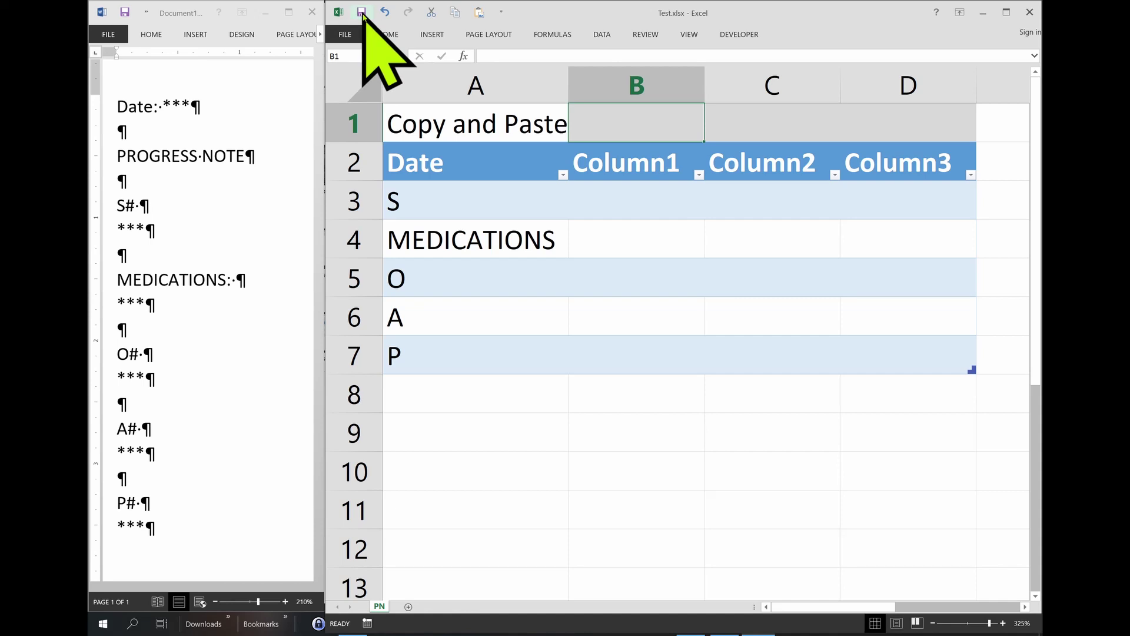
Save the workbook as Excel Template (*.xltx) named PN in the Other Resources folder.
left_click(386, 34)
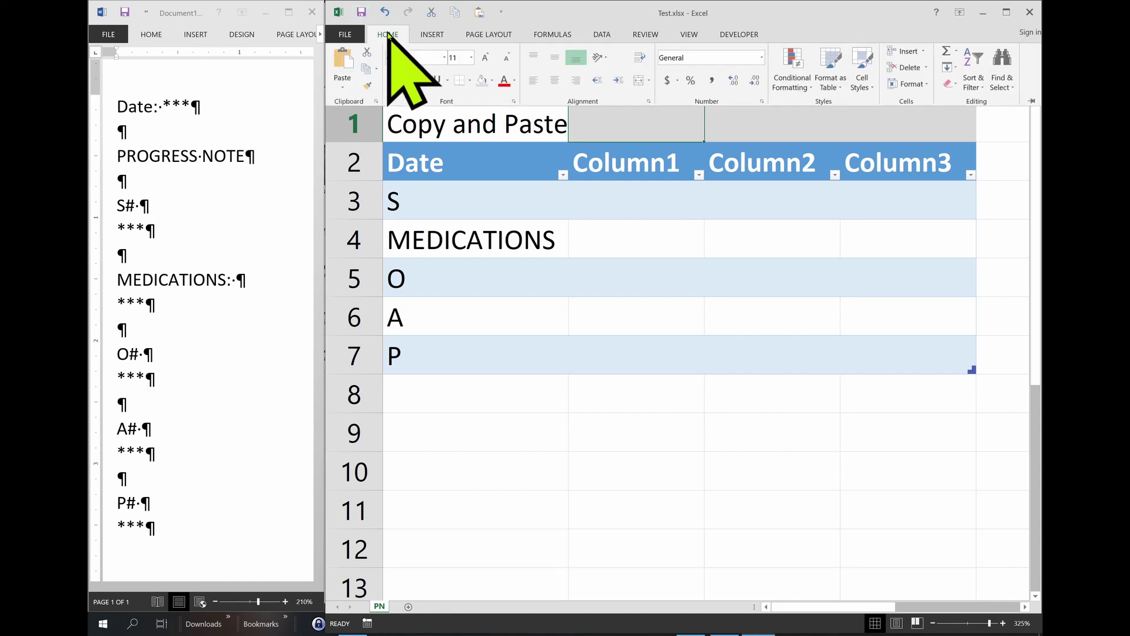
left_click(347, 34)
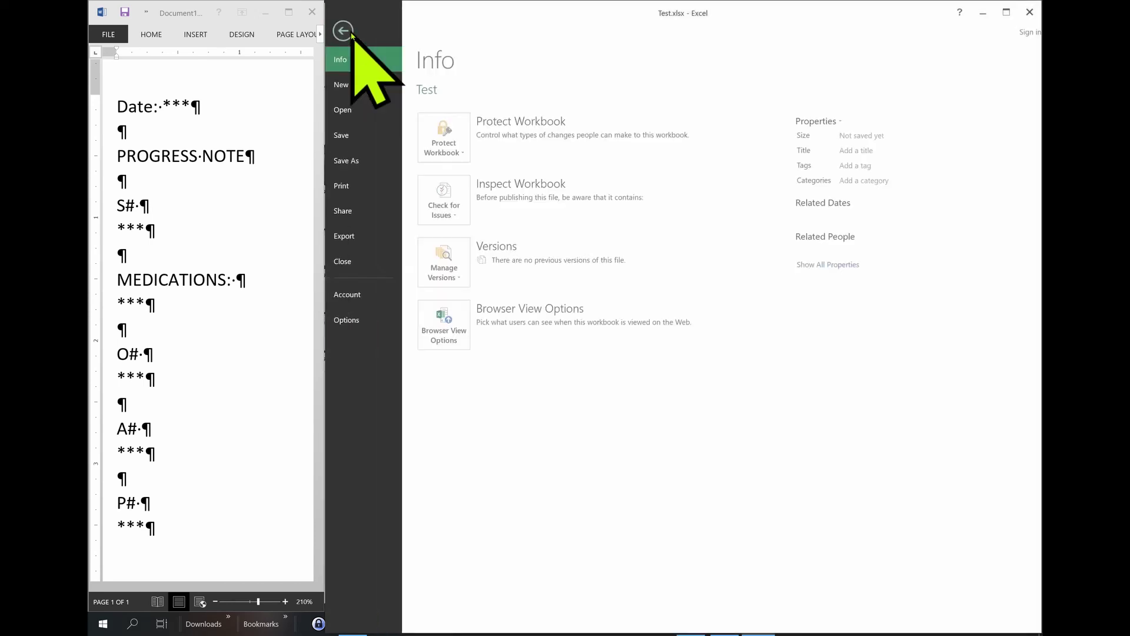
left_click(366, 160)
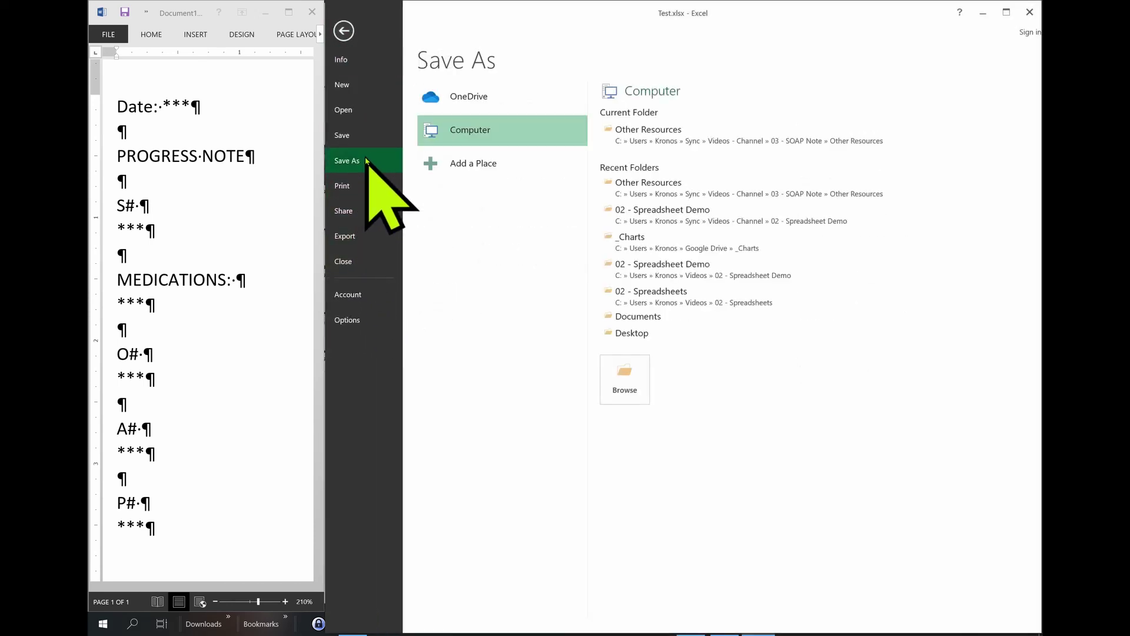
left_click(624, 140)
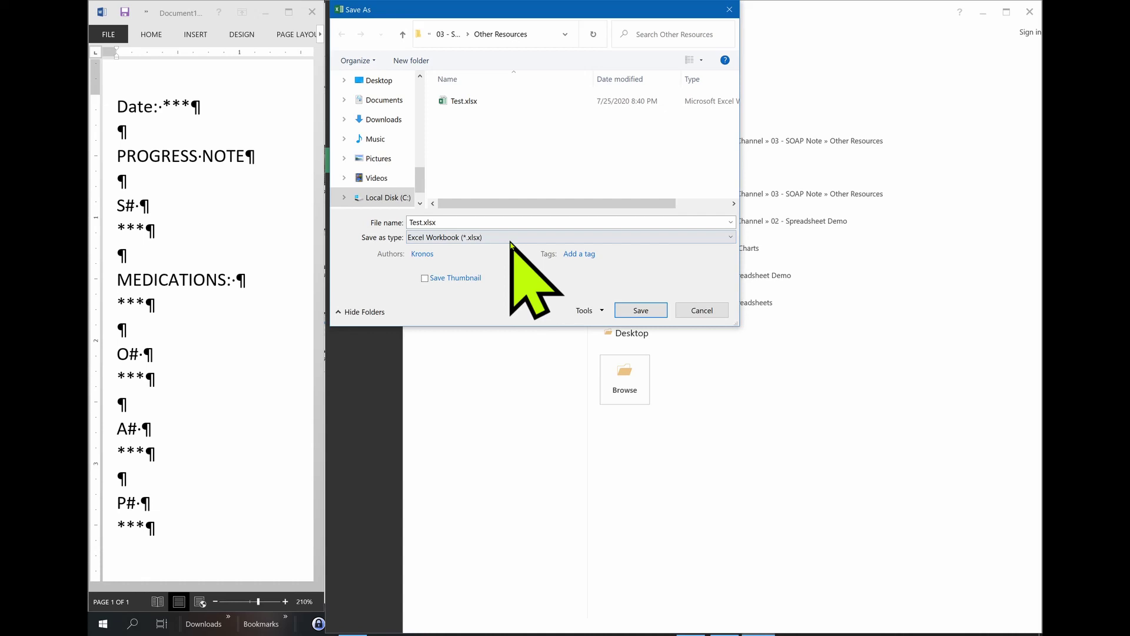
left_click(509, 238)
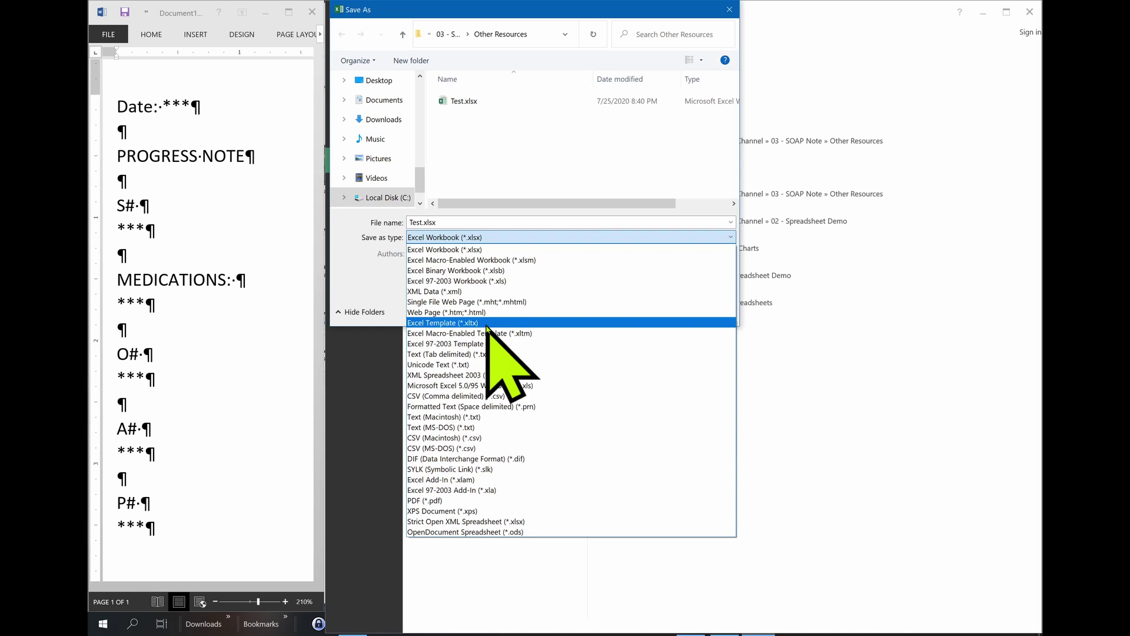
left_click(484, 324)
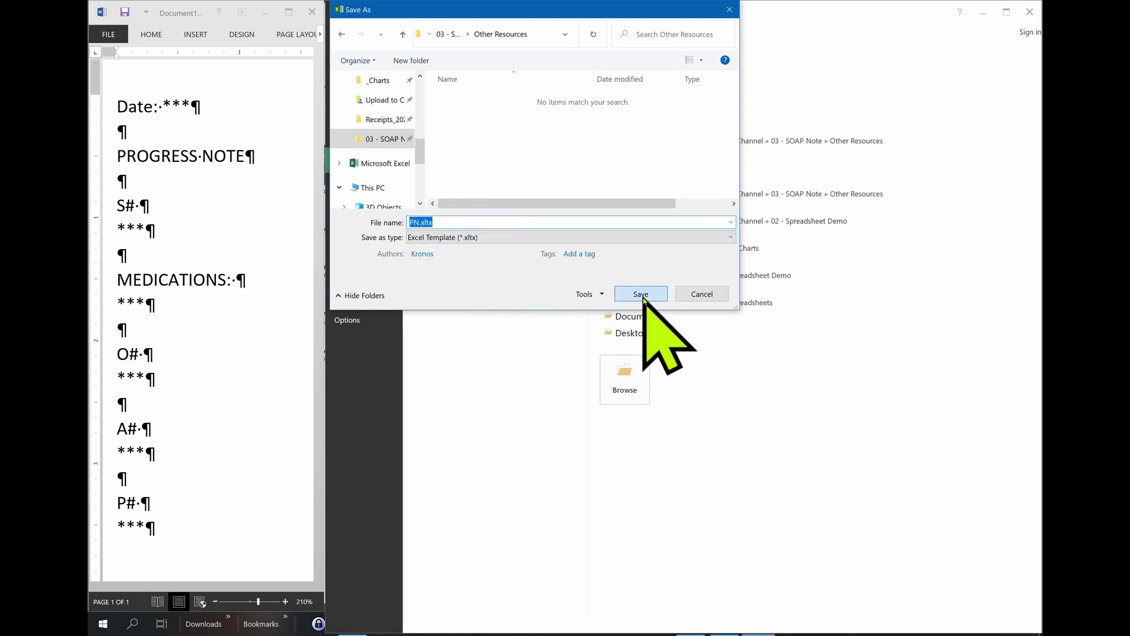
left_click(643, 298)
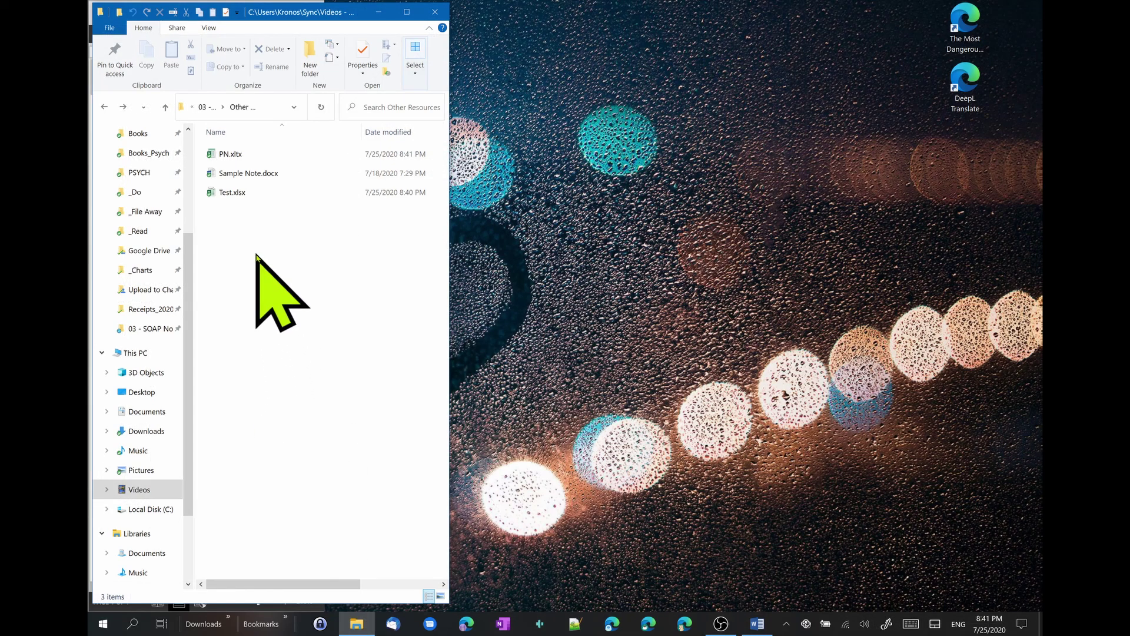
Briefly open and close Test.xlsx, then open PN.xltx as a new workbook and preview Save As.
double_click(235, 193)
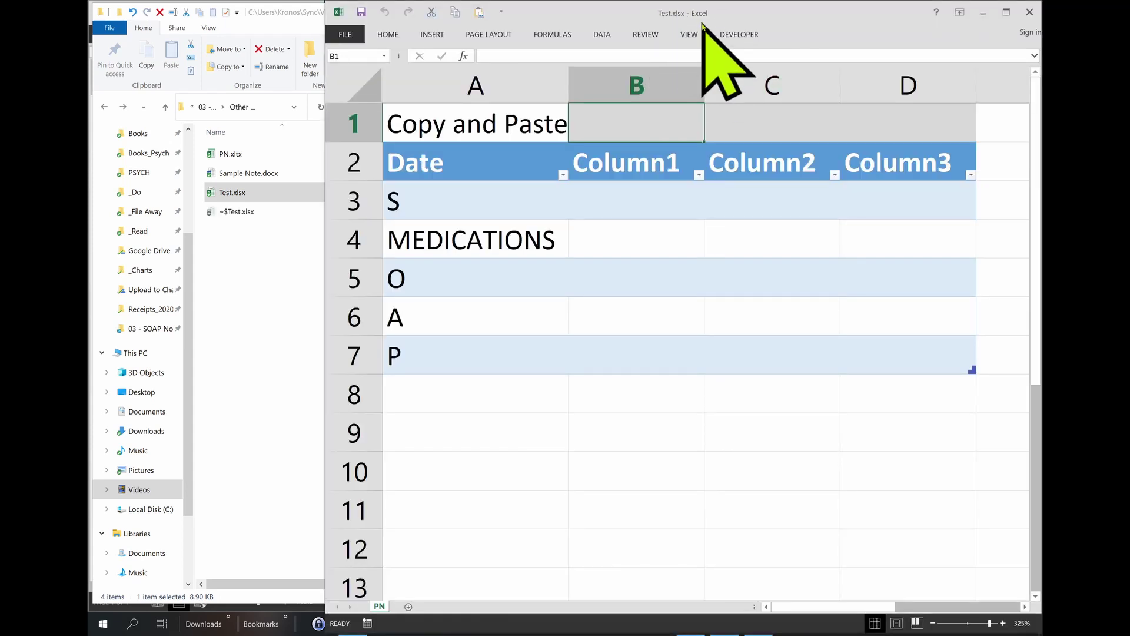
left_click(1033, 13)
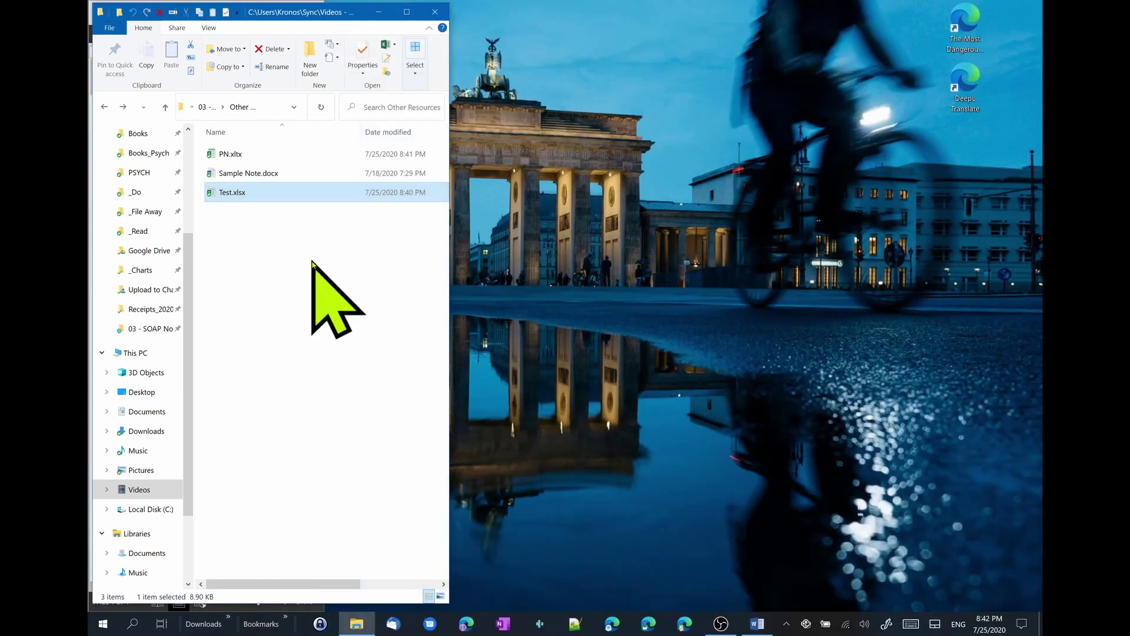
double_click(239, 156)
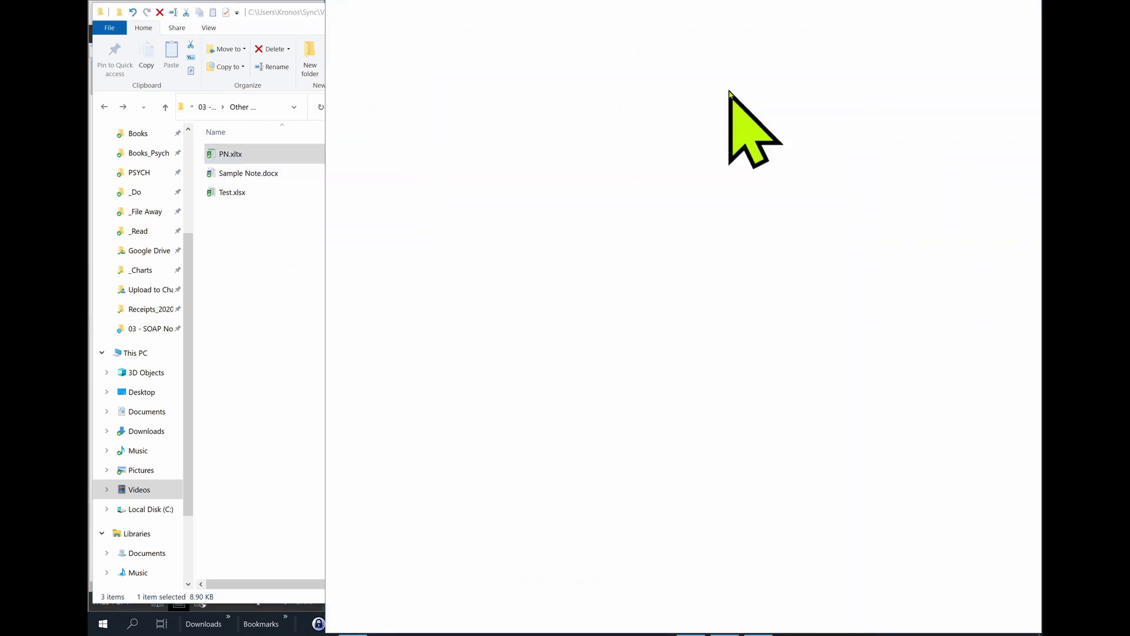
key("ctrl+s")
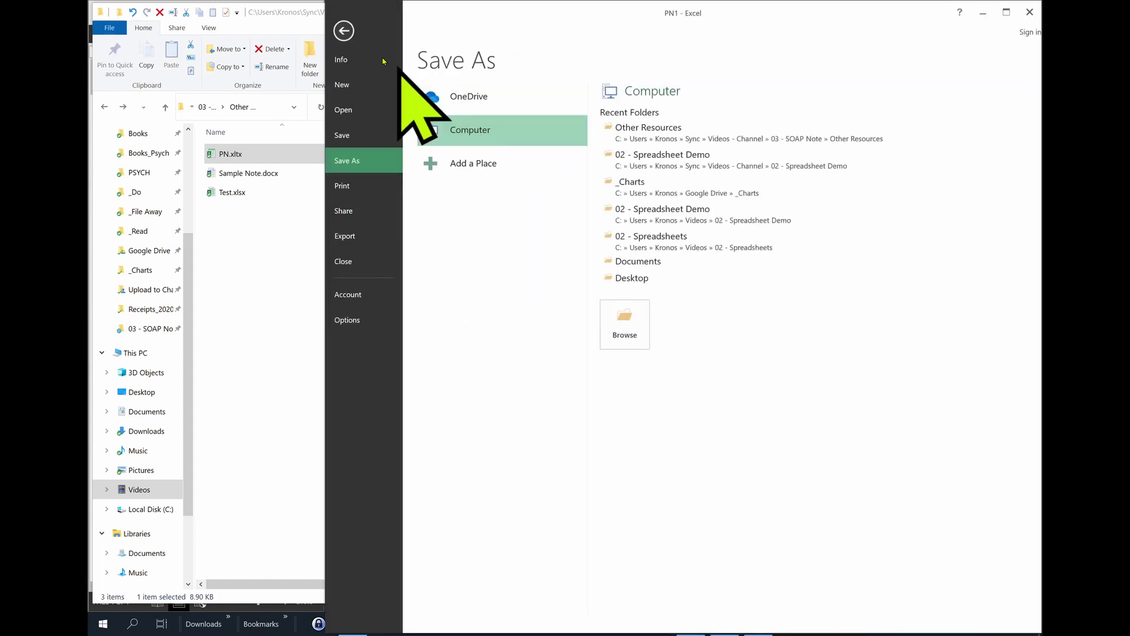
left_click(345, 31)
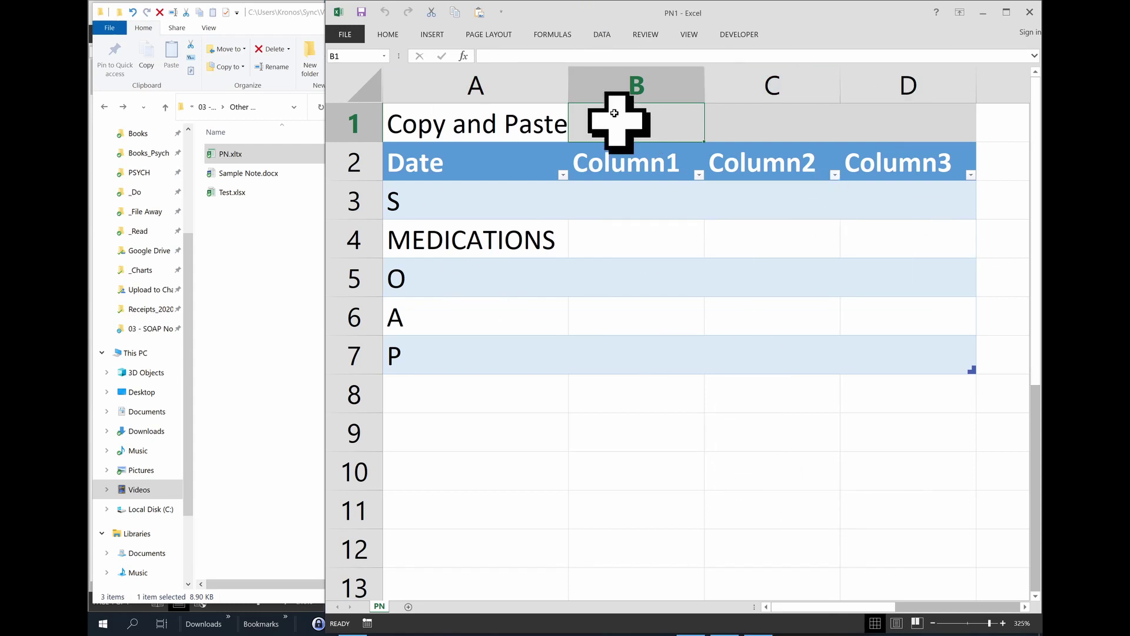
Select cells C1 and D1 in the PN1 workbook, then return to B1.
left_click(772, 121)
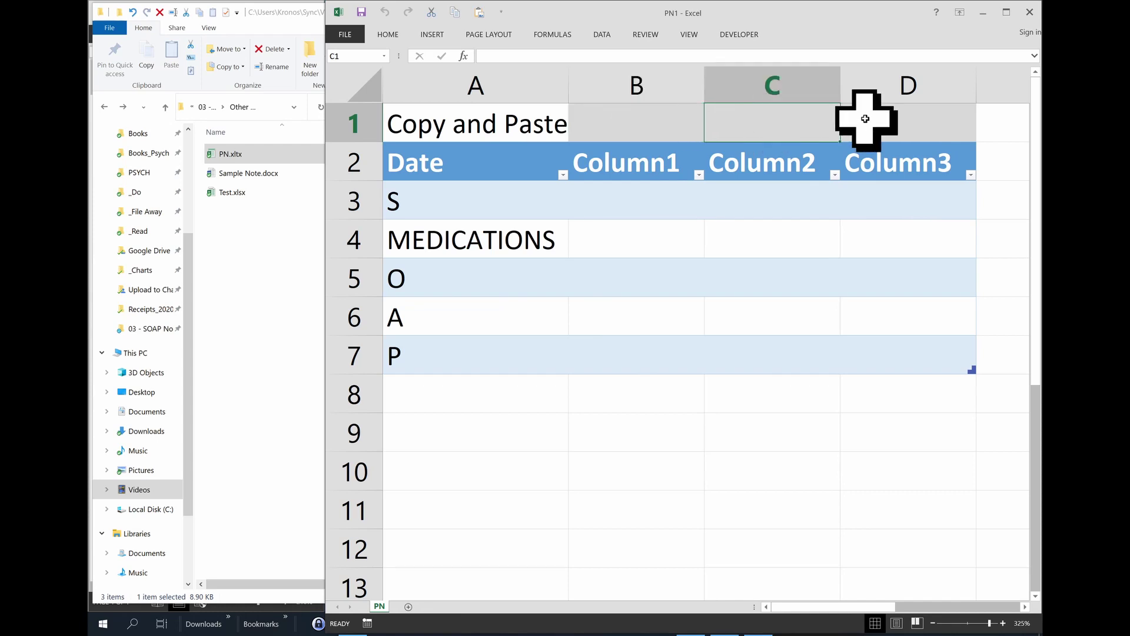
left_click(883, 120)
left_click(640, 124)
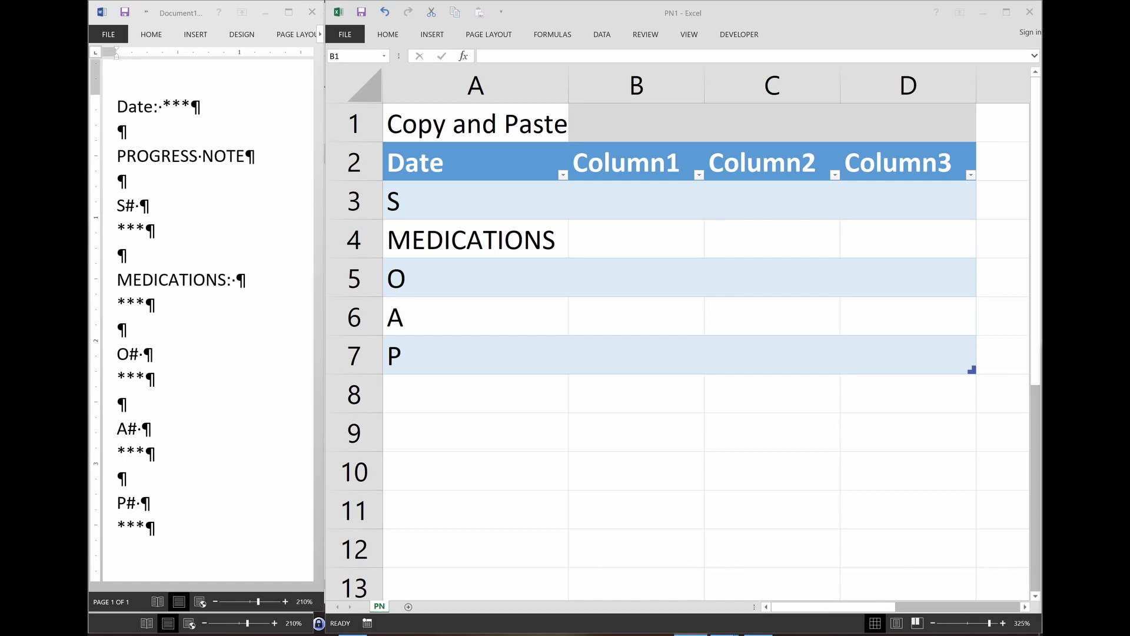
Start B1's formula with an absolute reference to the Date header, =$A$2.
left_click(603, 123)
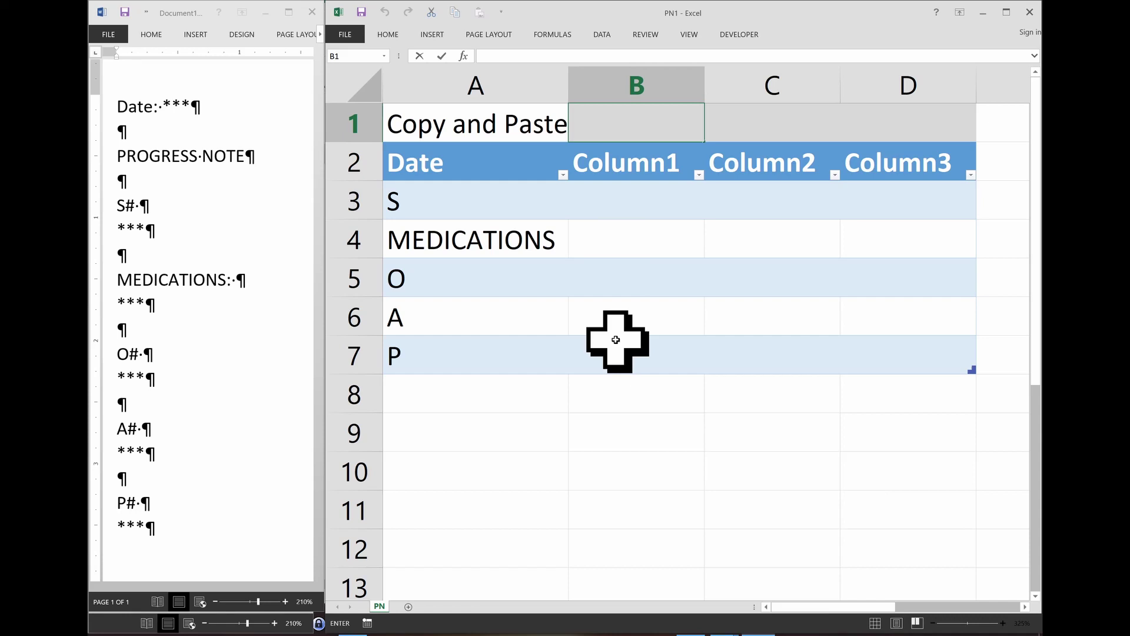
type("=")
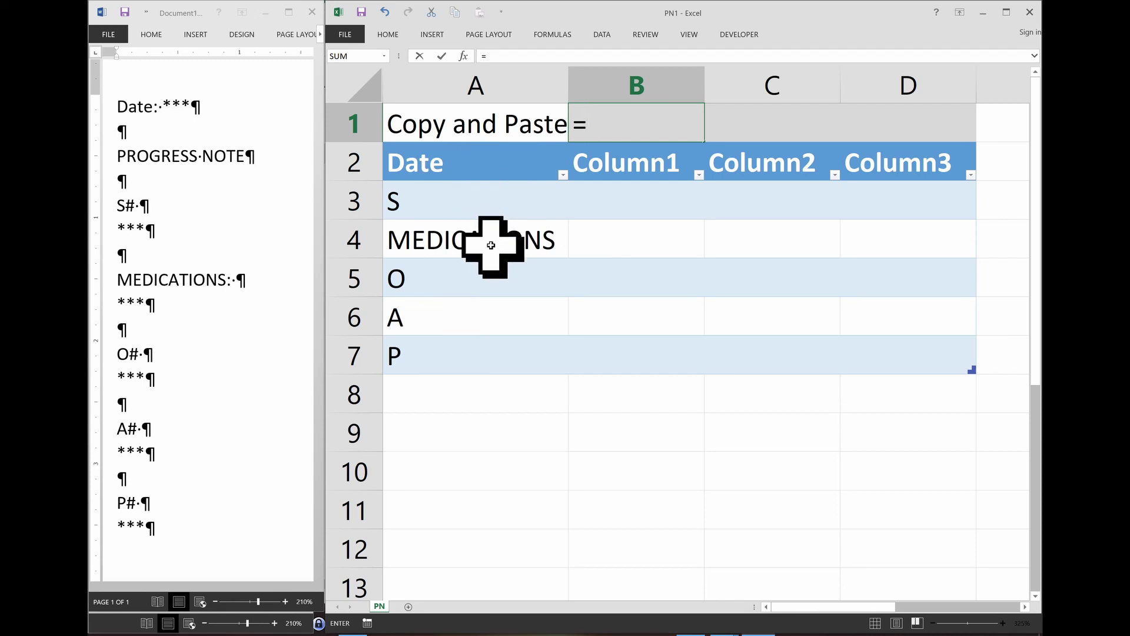
type("A2")
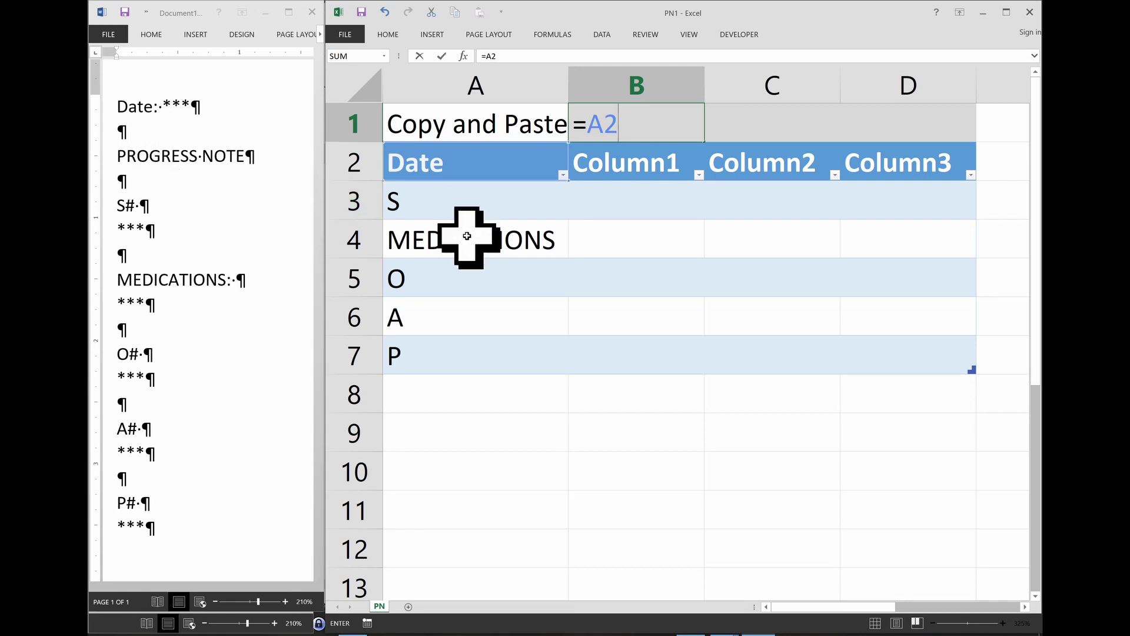
key("F4")
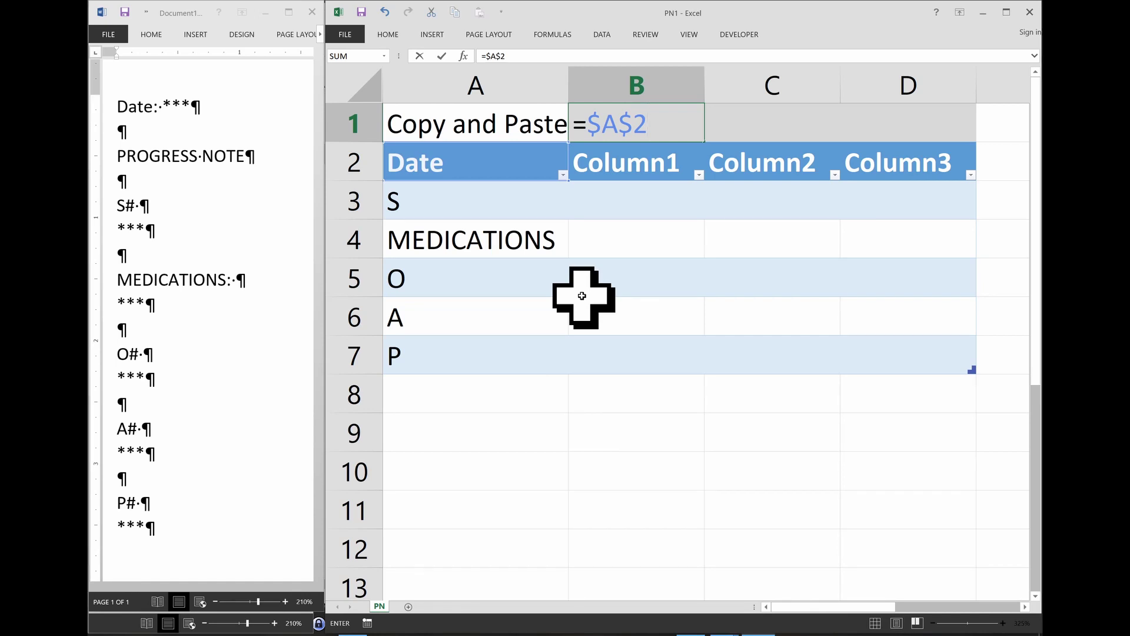
Extend B1 to =$A$2&": "&B2 and enter 7/25/2020 in B2.
type("&")
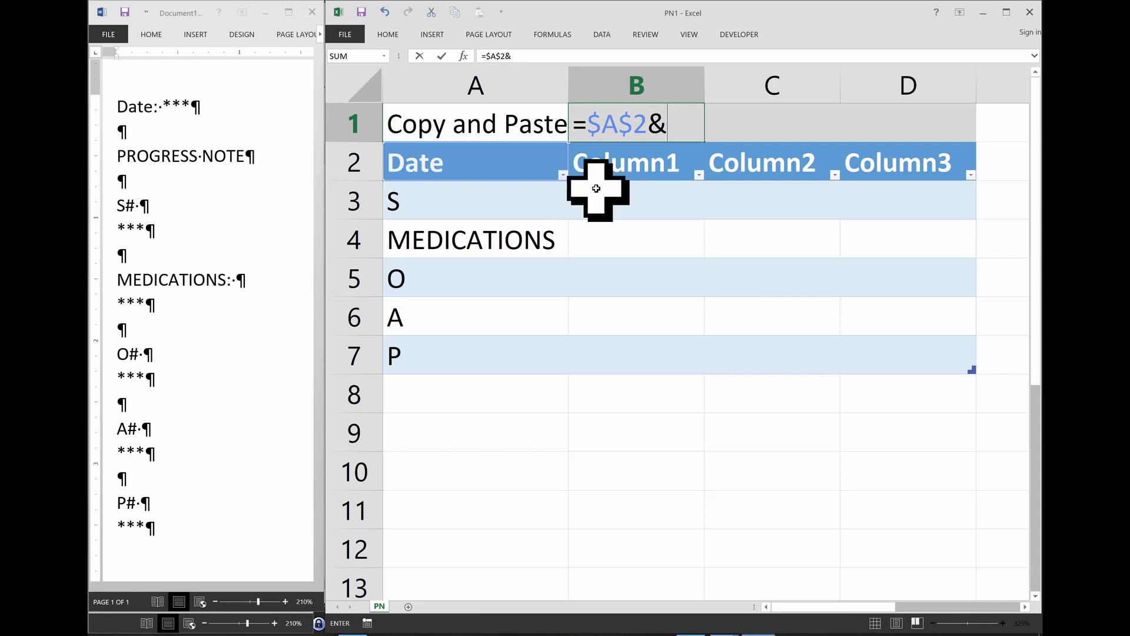
type("\": \"")
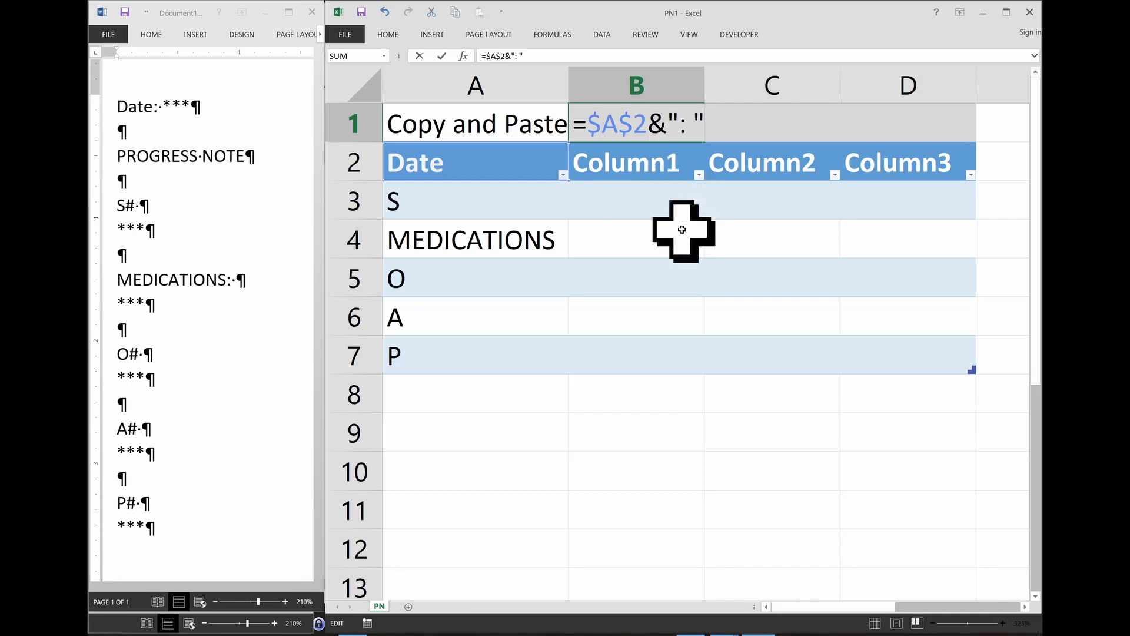
key("F2")
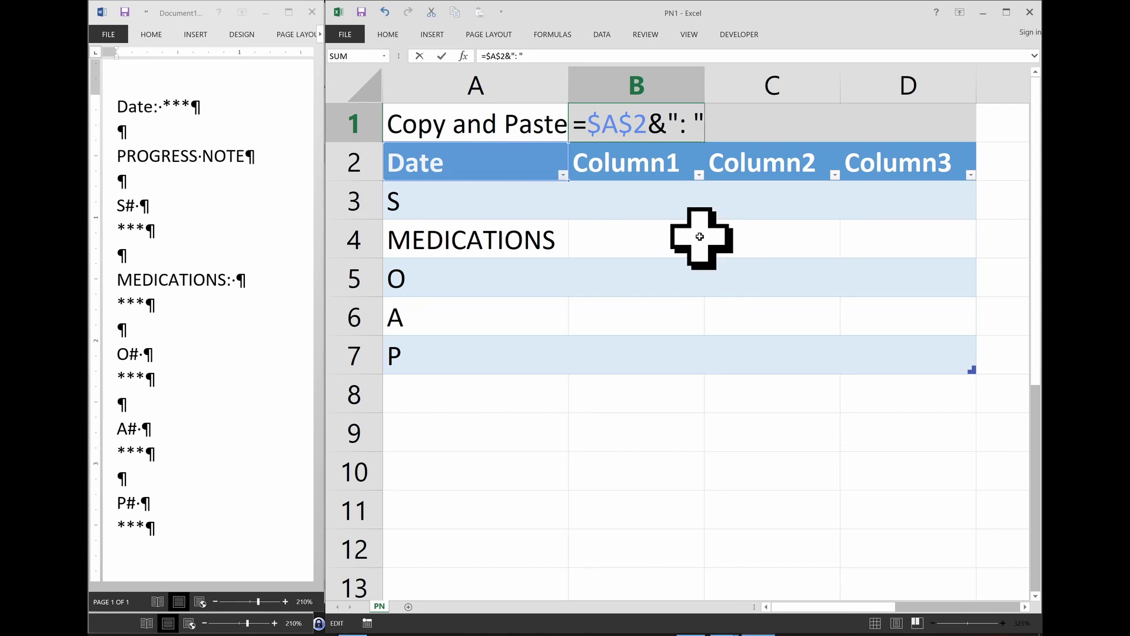
type("&B2")
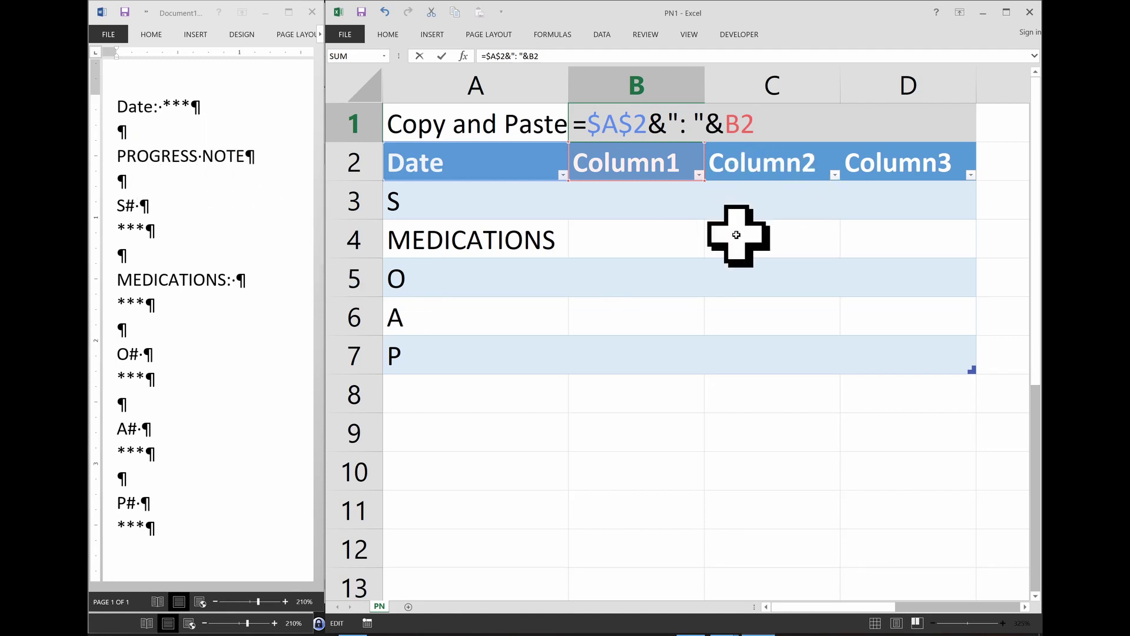
key("Return")
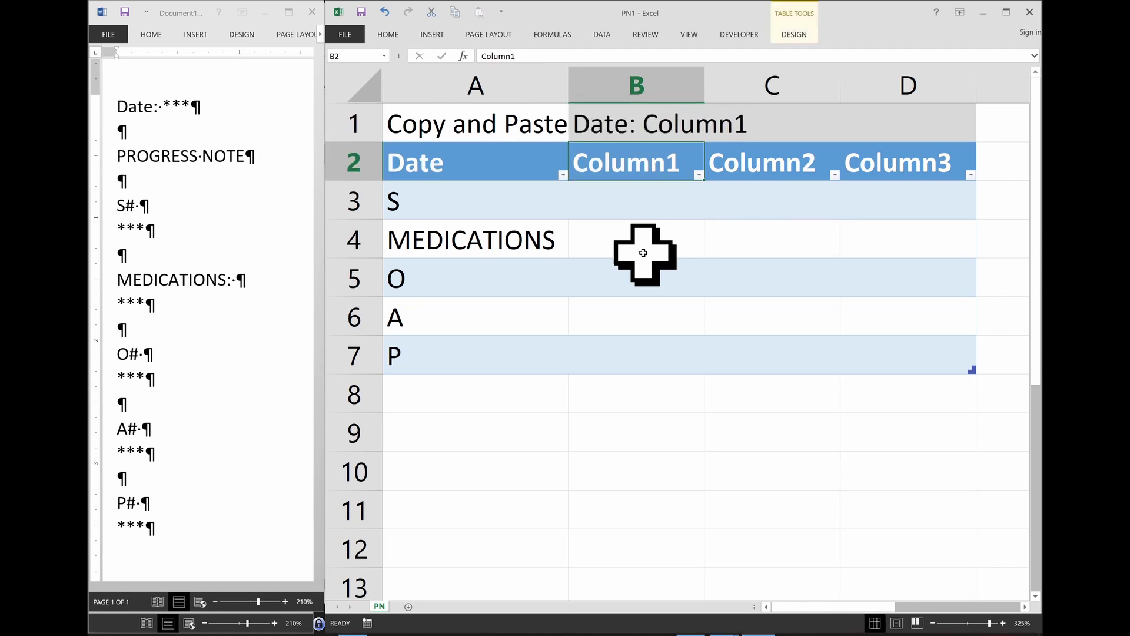
type("today")
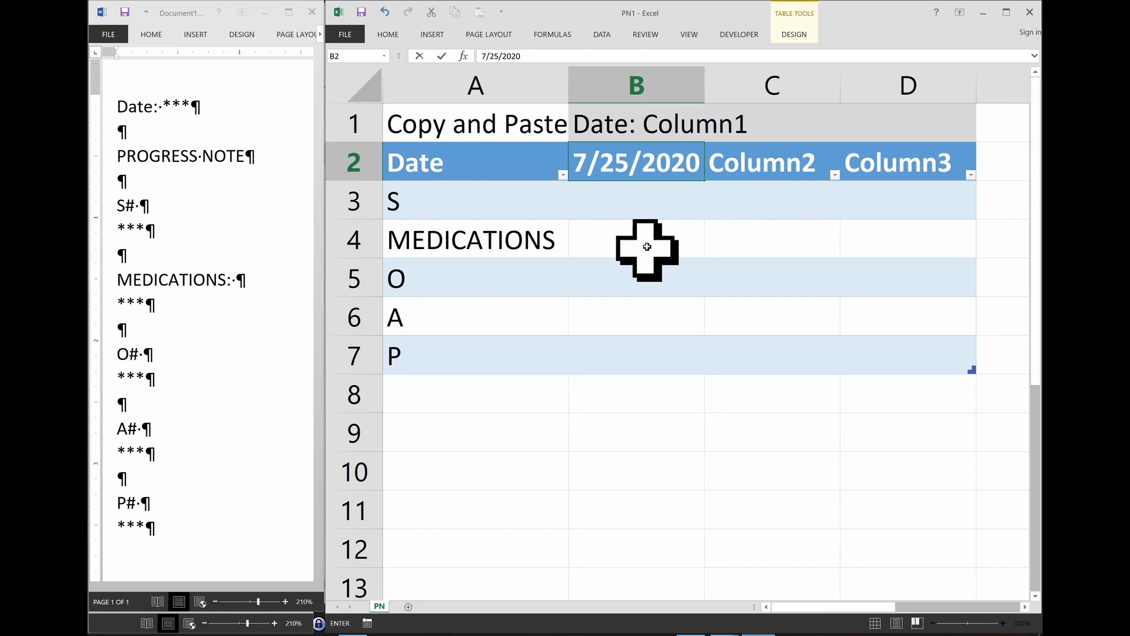
key("Return")
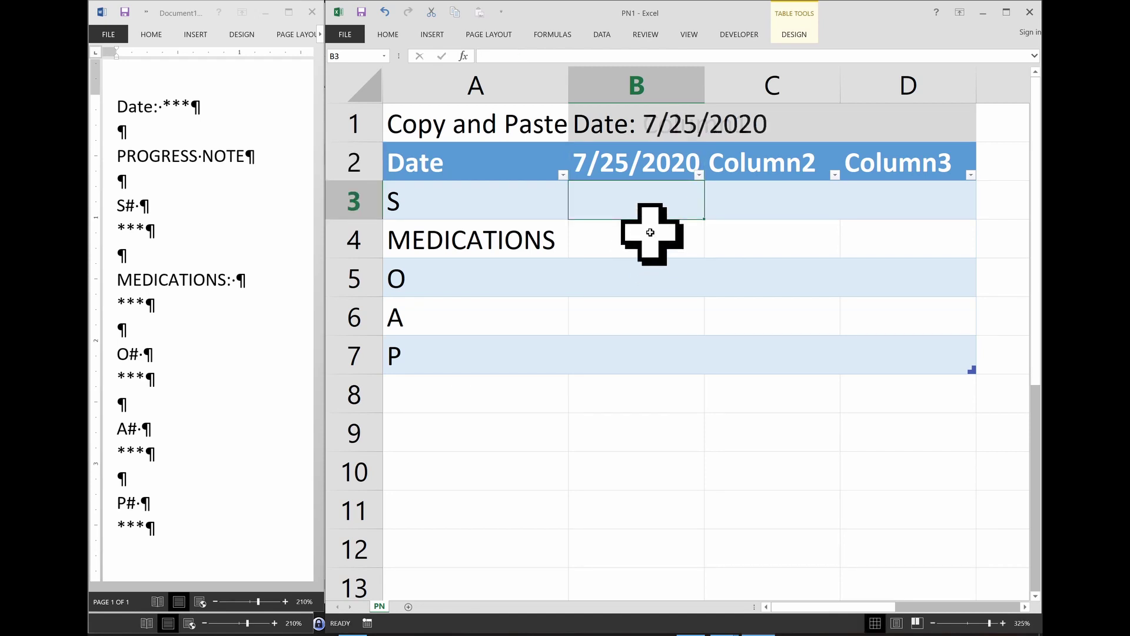
Append two &CHAR(10) line breaks to the end of B1's formula.
left_click(664, 127)
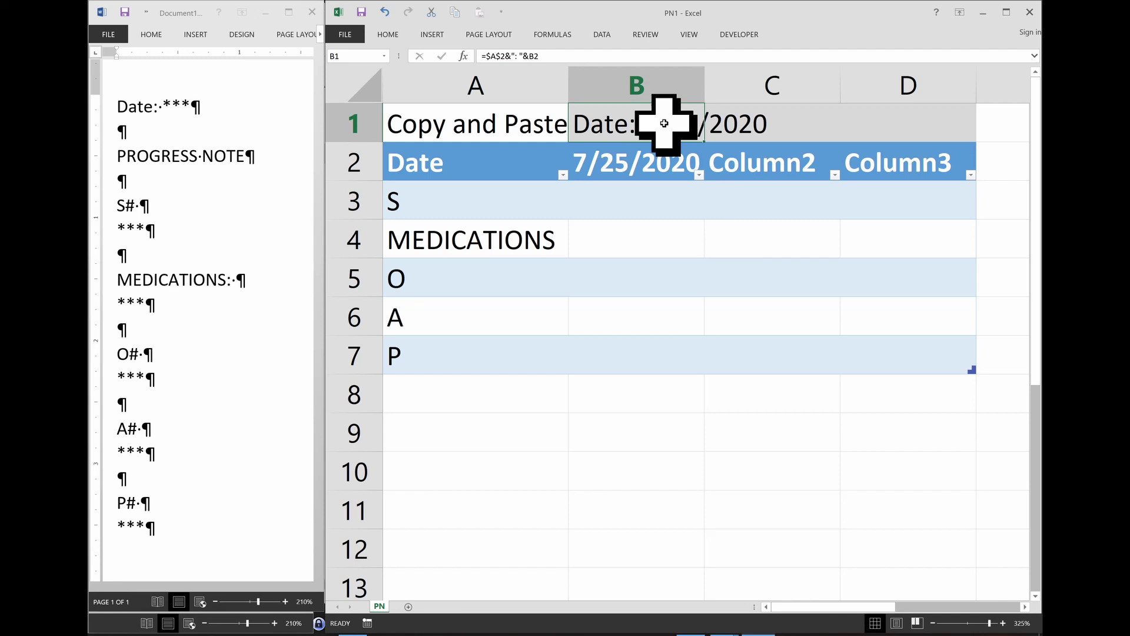
double_click(664, 127)
left_click(777, 122)
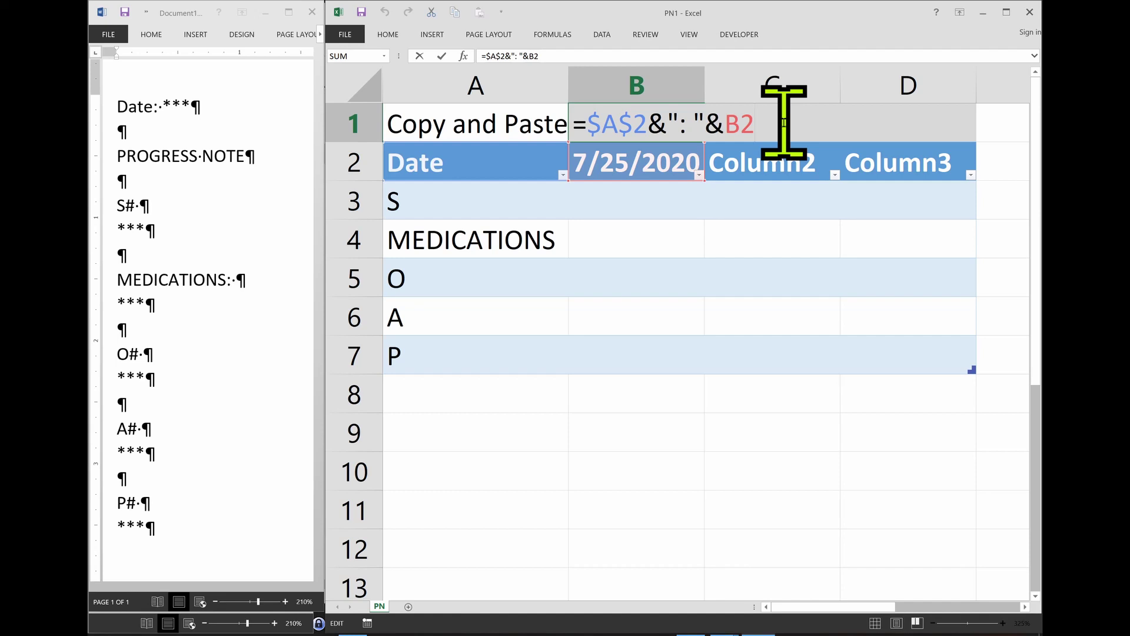
type("&")
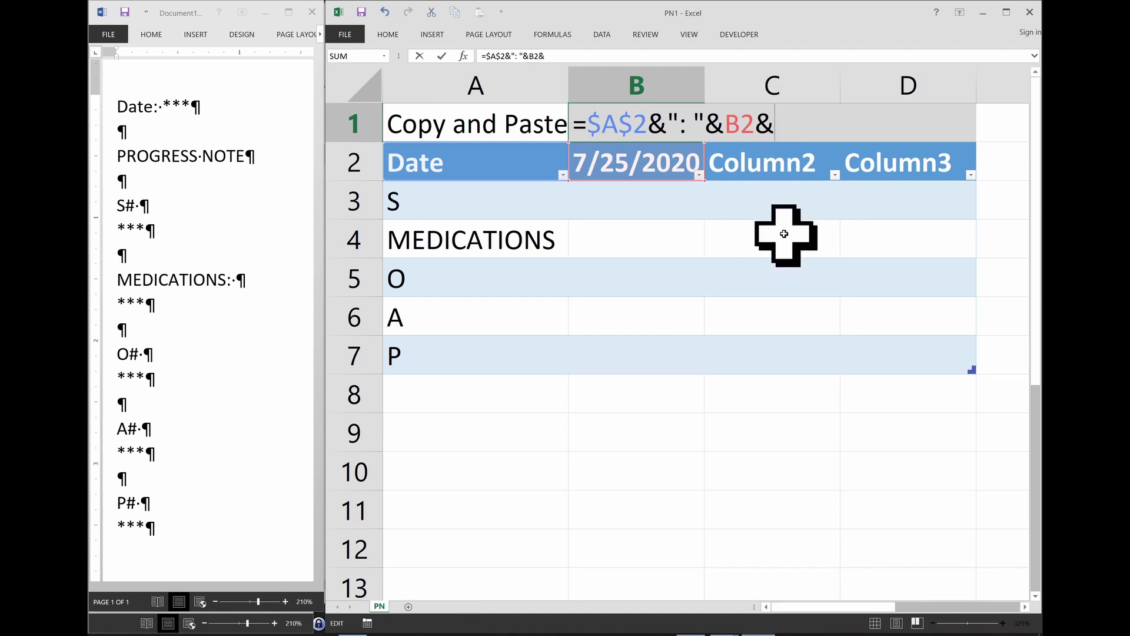
type("CHAR")
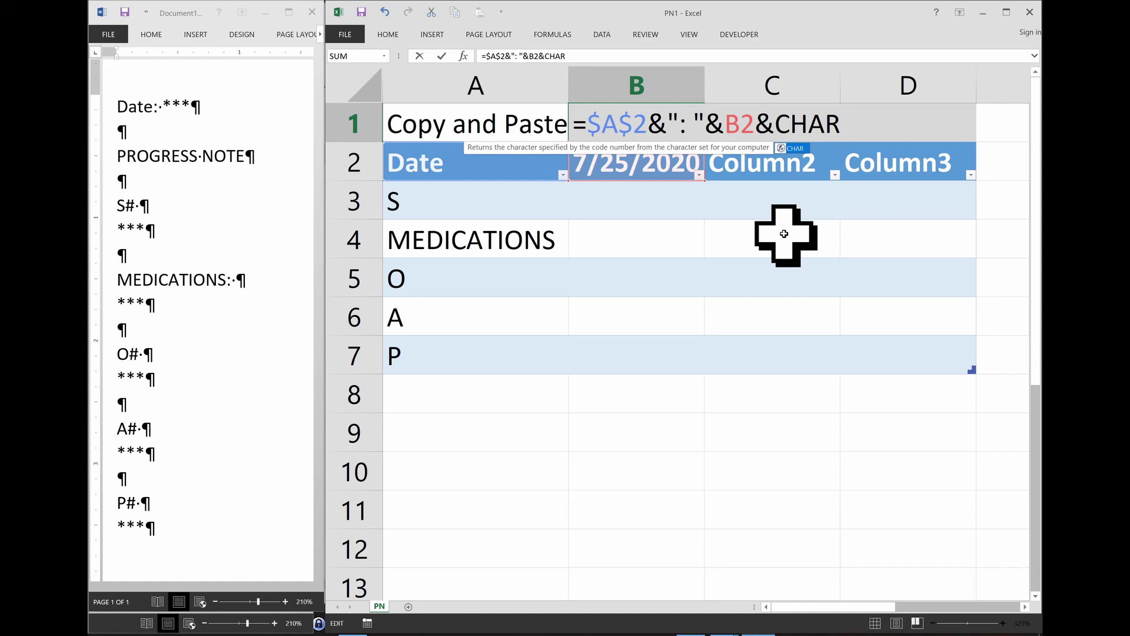
type("(10)")
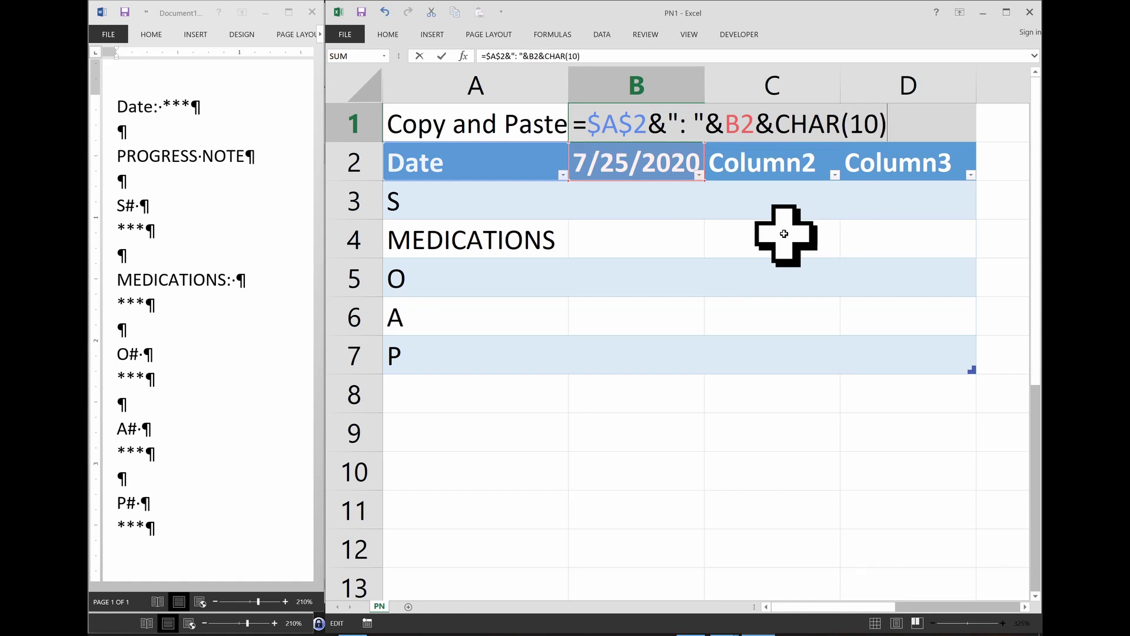
key("Return")
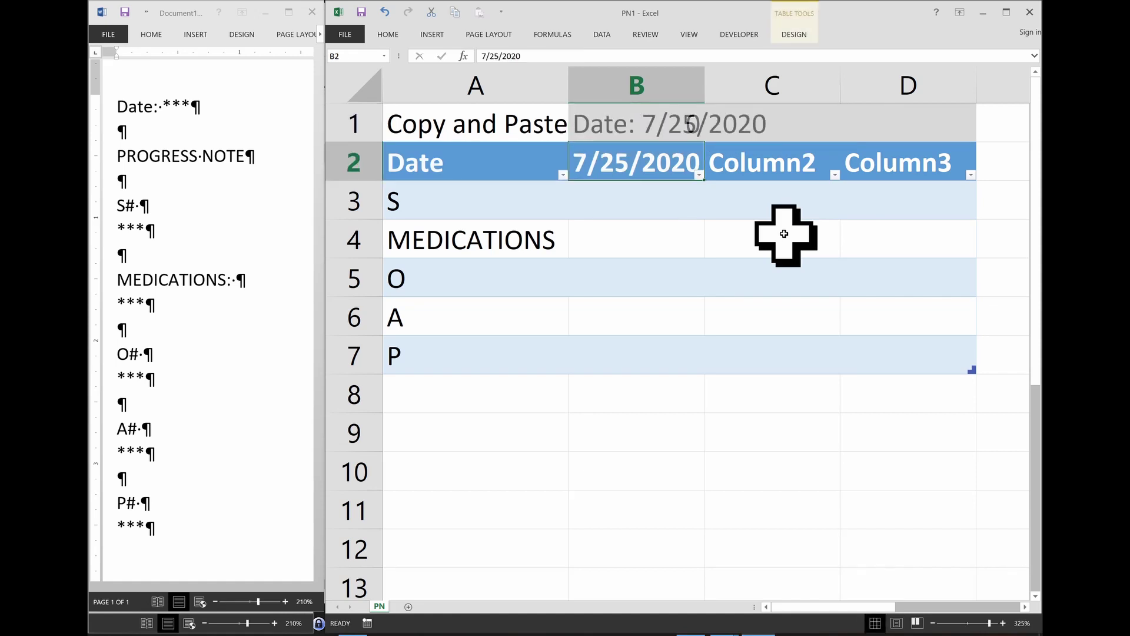
left_click(636, 108)
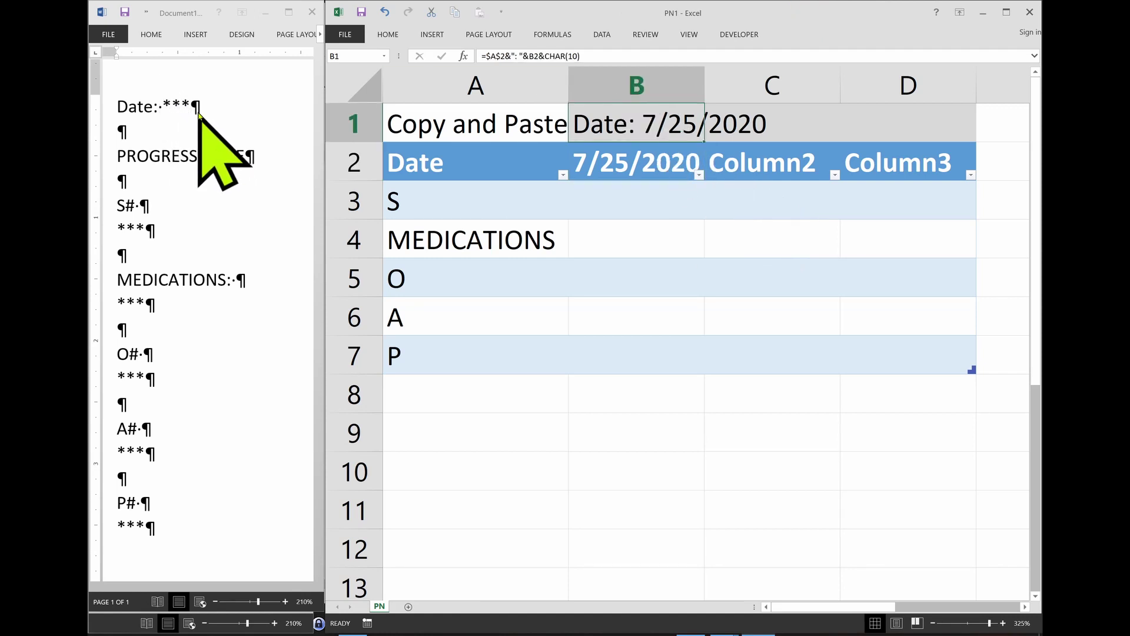
double_click(618, 126)
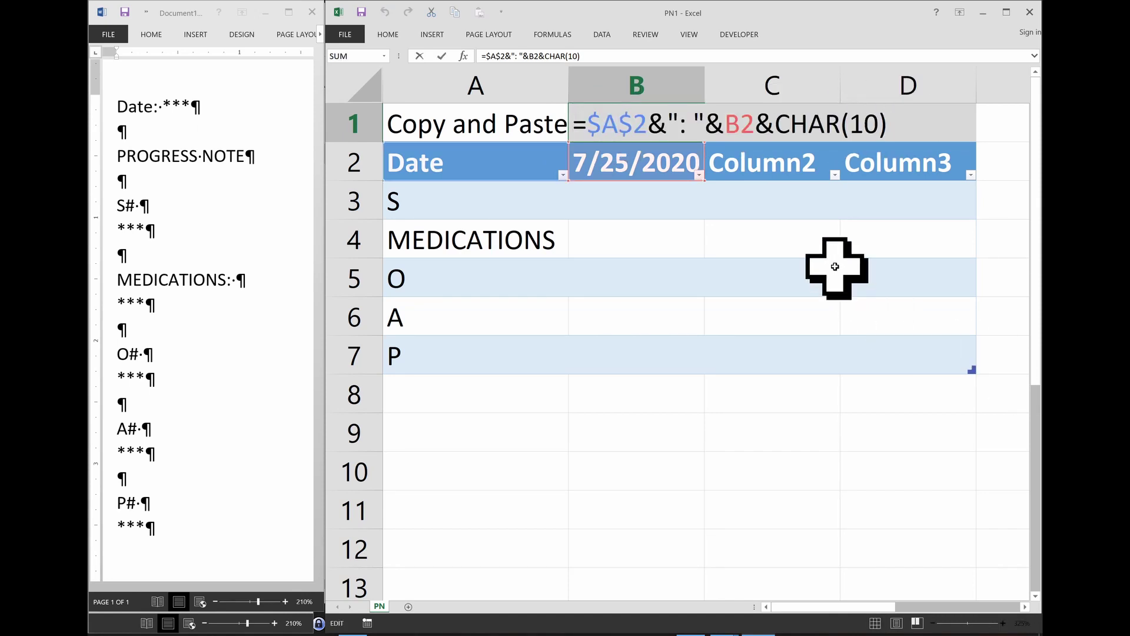
type("&CHAR(1")
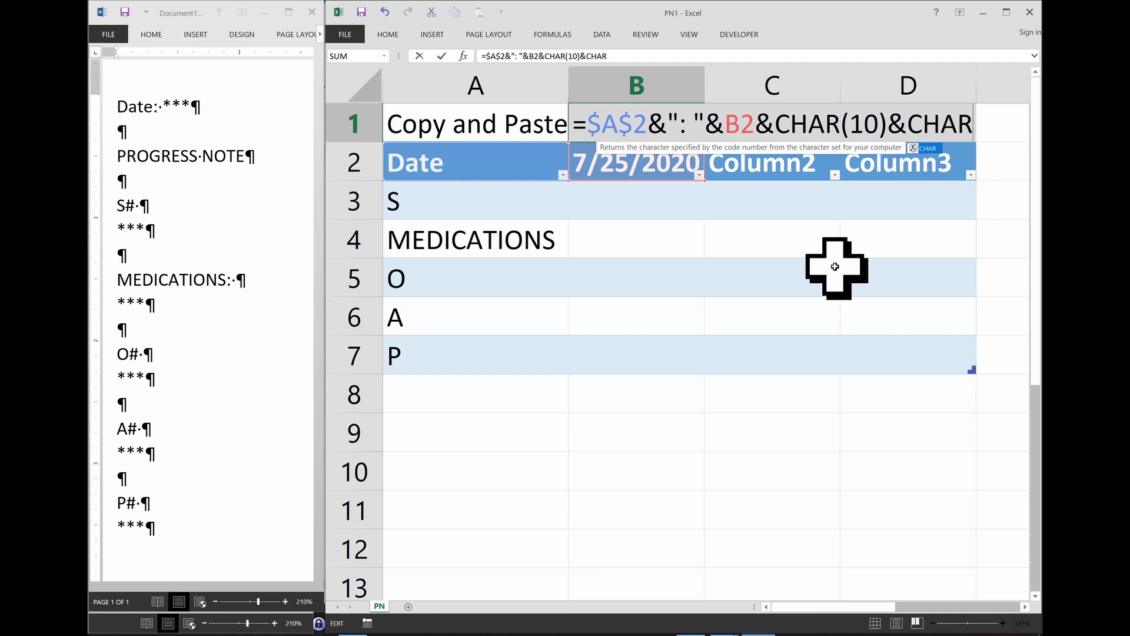
type("0)")
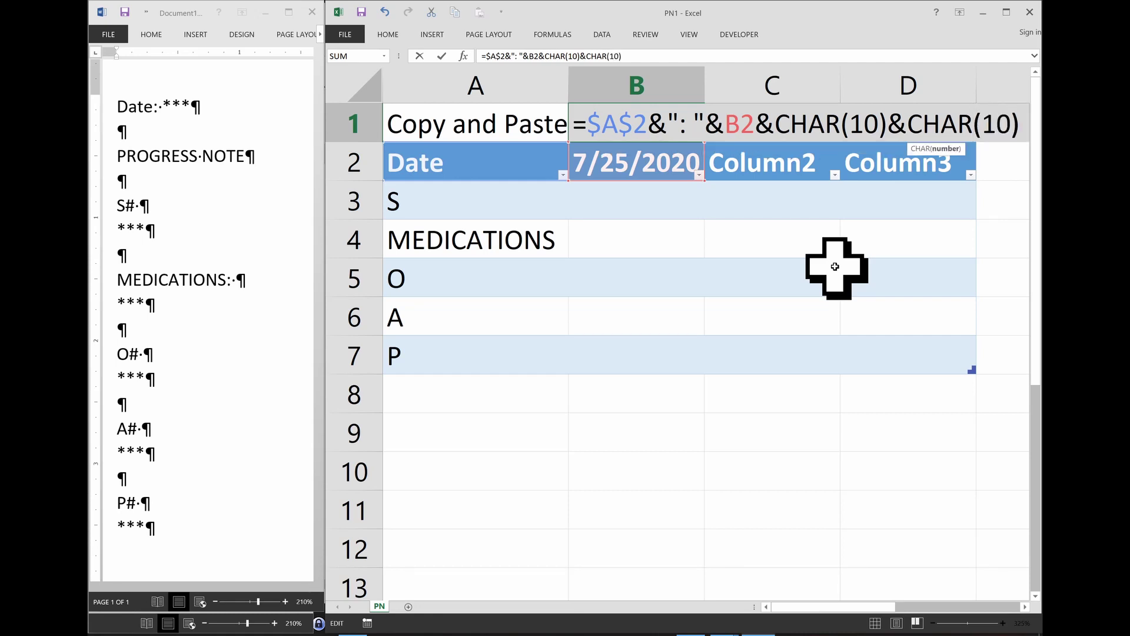
key("Return")
left_click(664, 126)
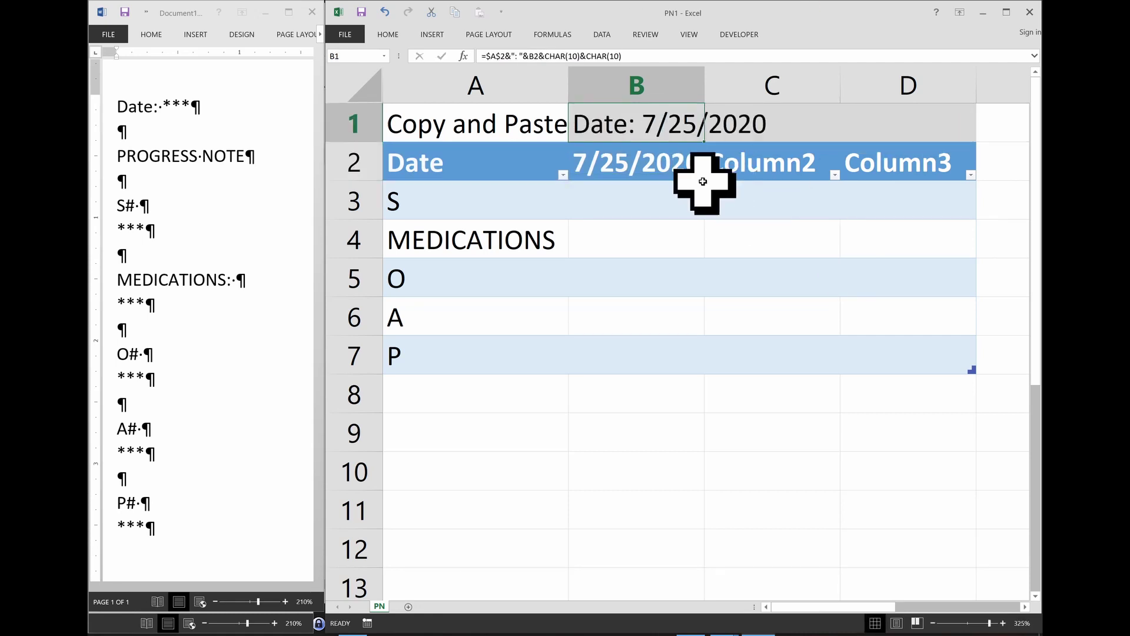
Replace the other Word document's text with B1's copied Date: 7/25/2020 output.
key("ctrl+c")
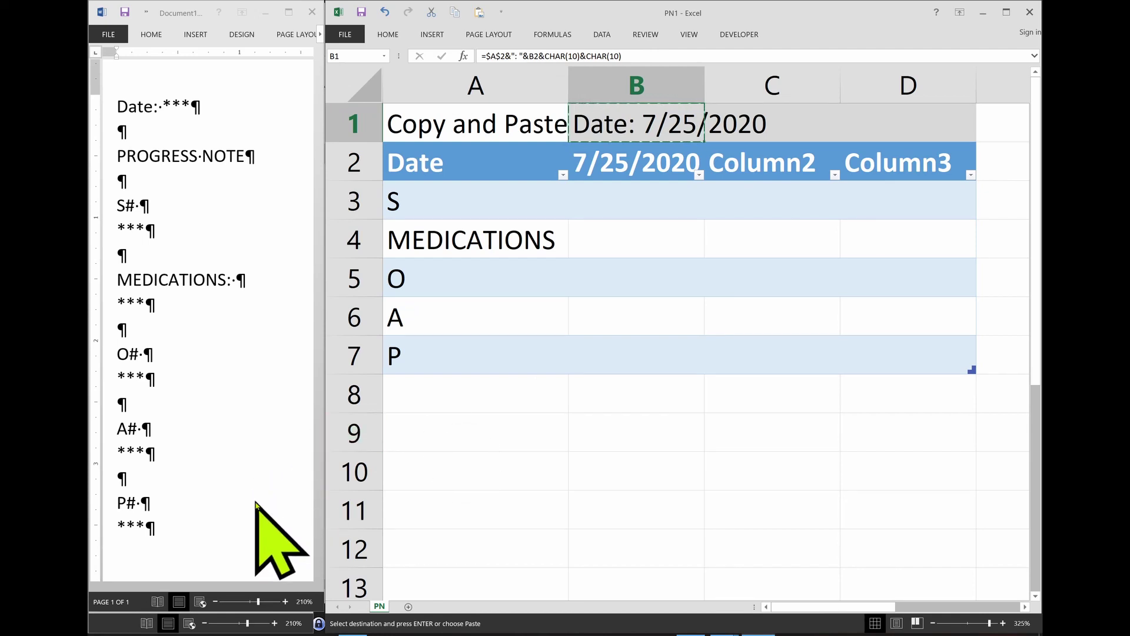
key("alt+Tab")
key("alt+Tab")
key("alt+Tab")
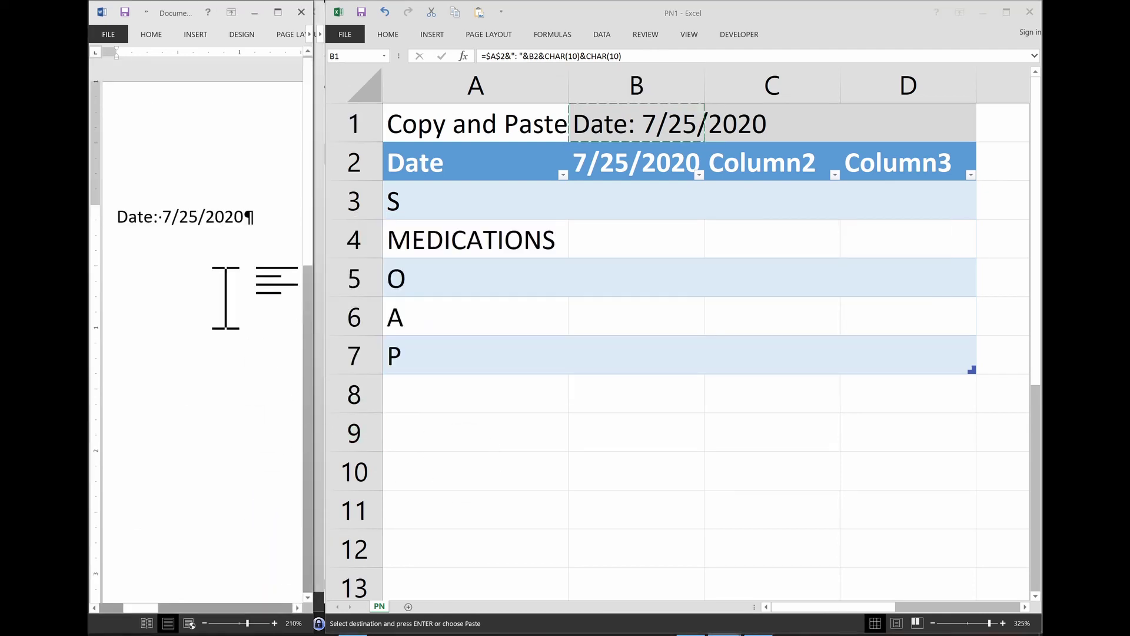
key("ctrl+a")
key("Delete")
key("ctrl+v")
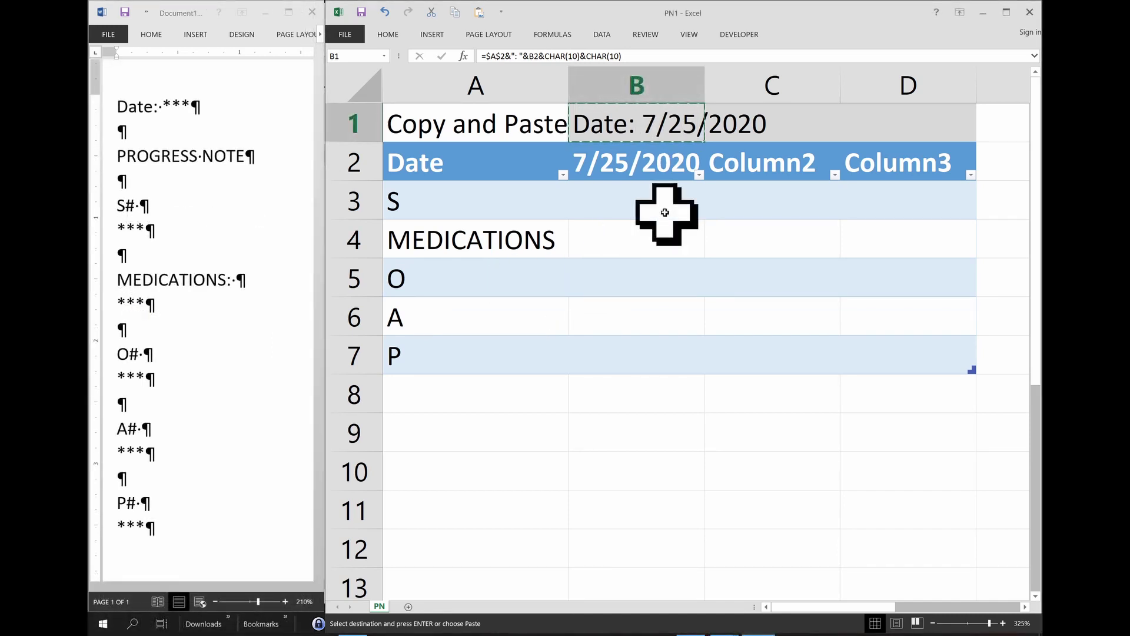
Add the heading "PROGRESS NOTE" plus two CHAR(10) breaks to B1's formula.
double_click(653, 117)
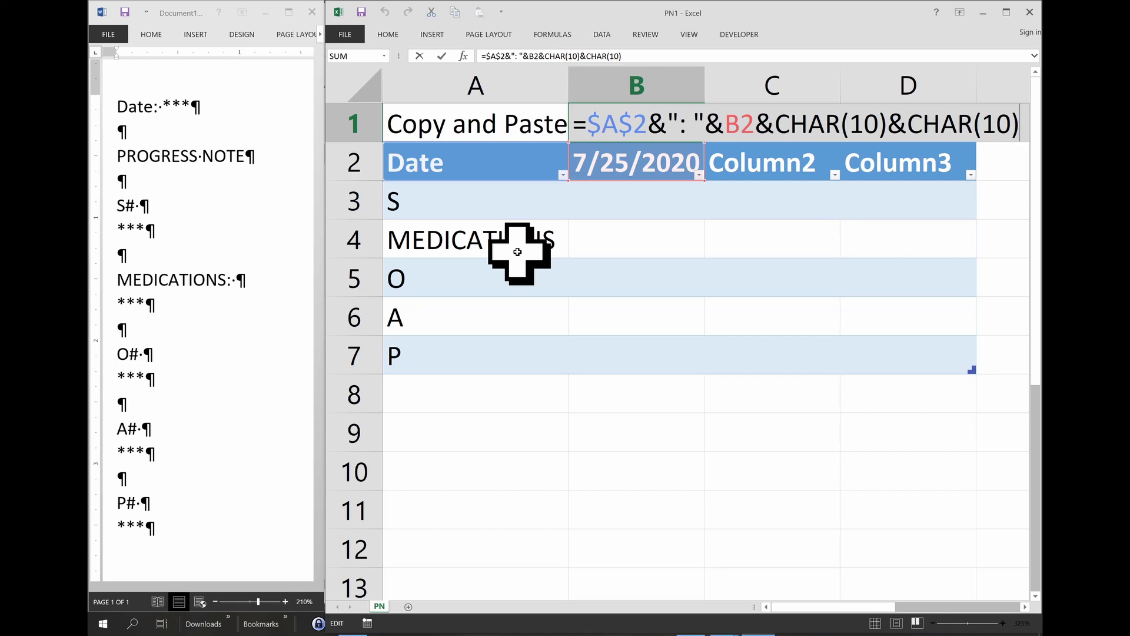
type("&")
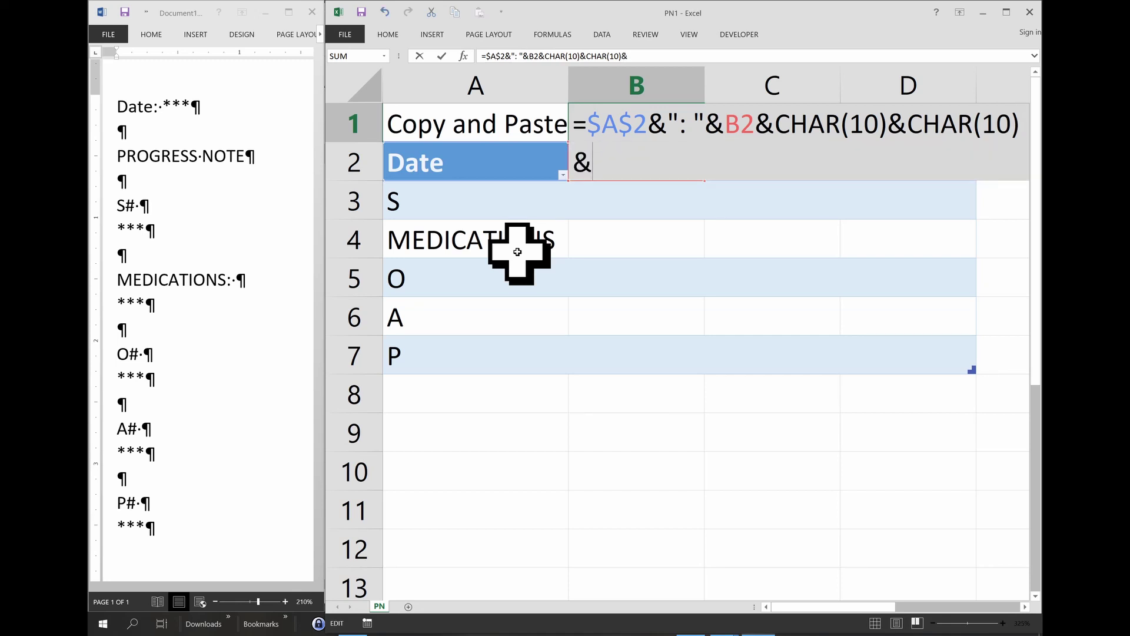
type("\"PROG")
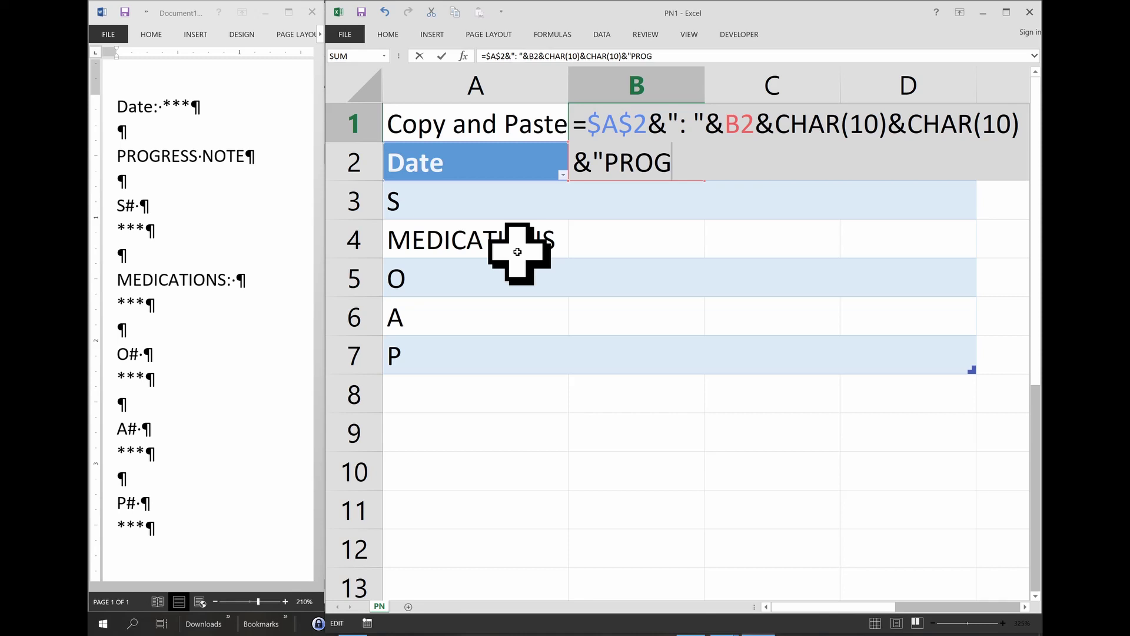
type("RESS NOTES")
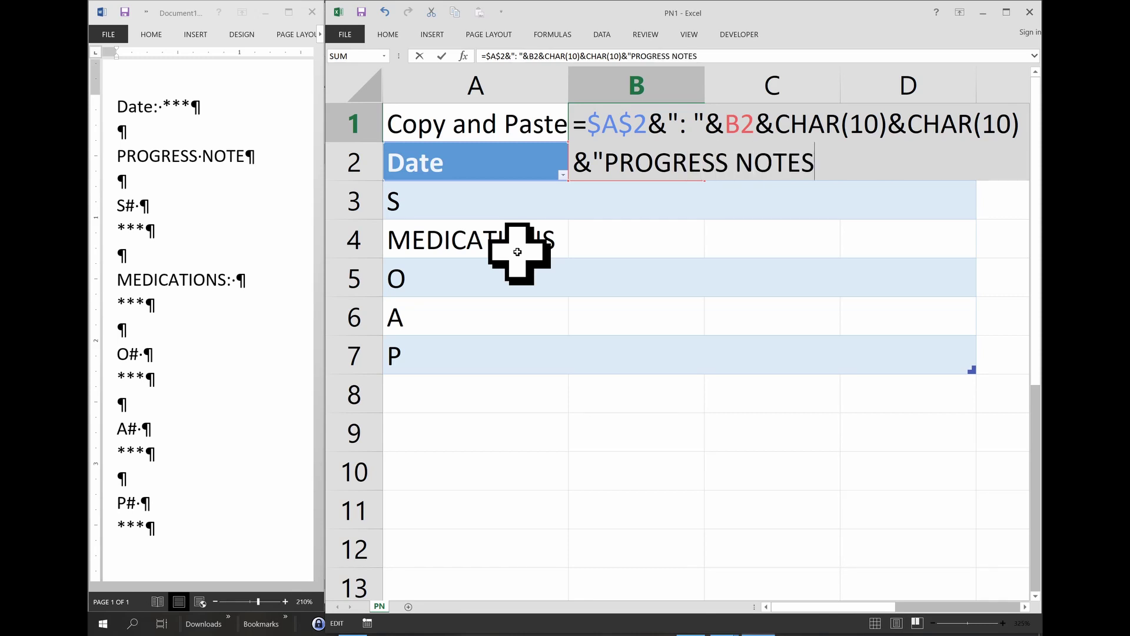
key("BackSpace")
type("\"")
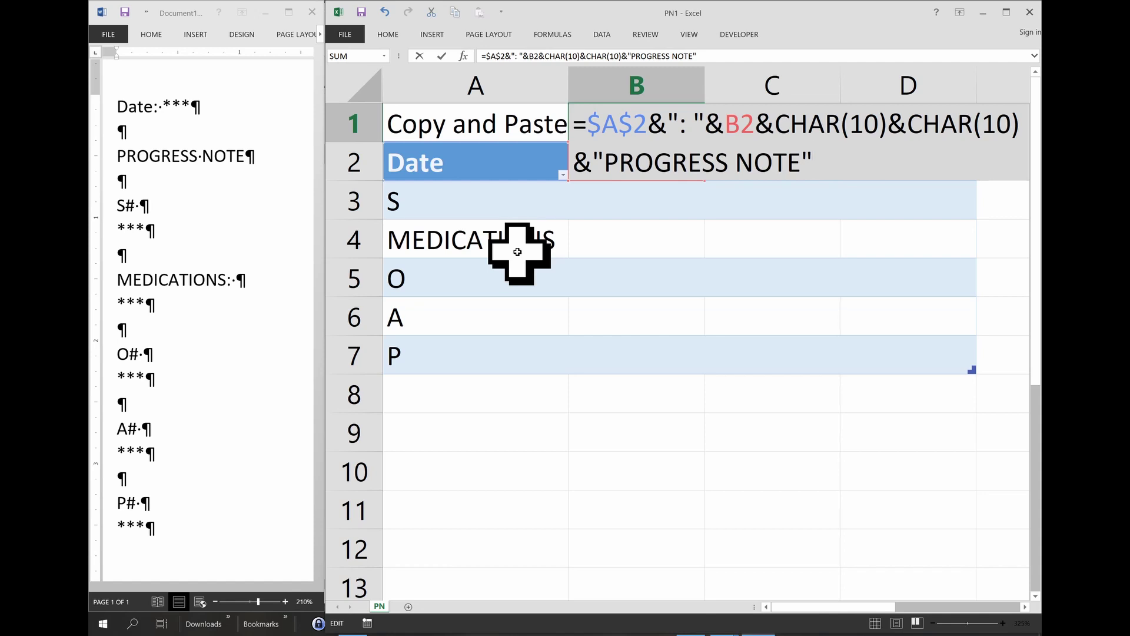
key("ctrl+v")
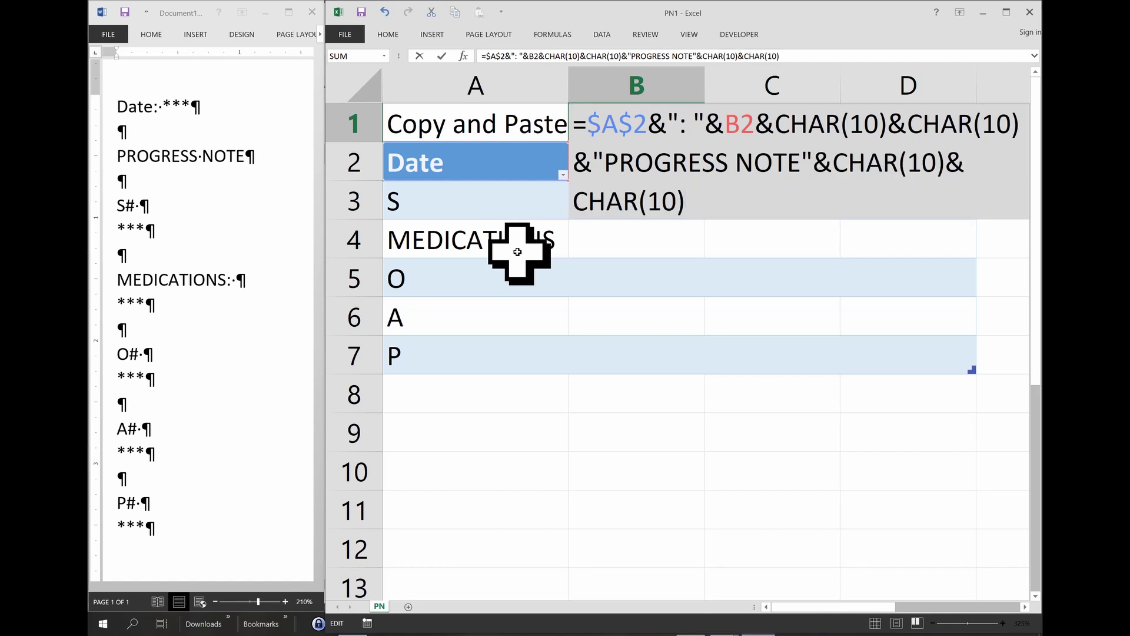
key("Return")
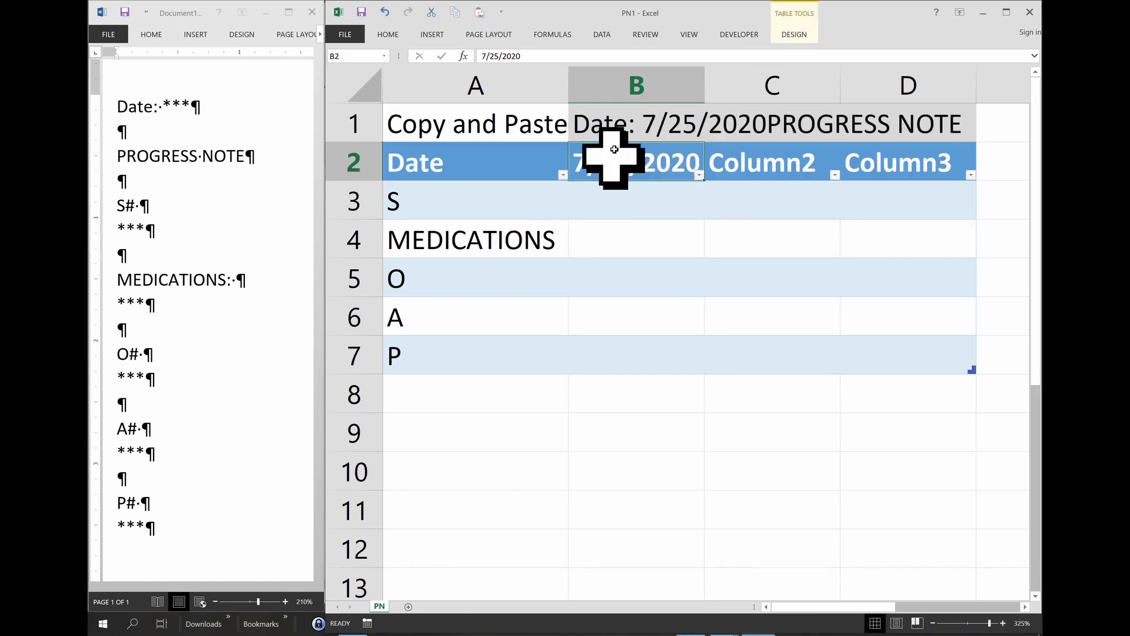
Copy B1 and paste it over the Word document's text to test the result.
left_click(621, 123)
key("ctrl+c")
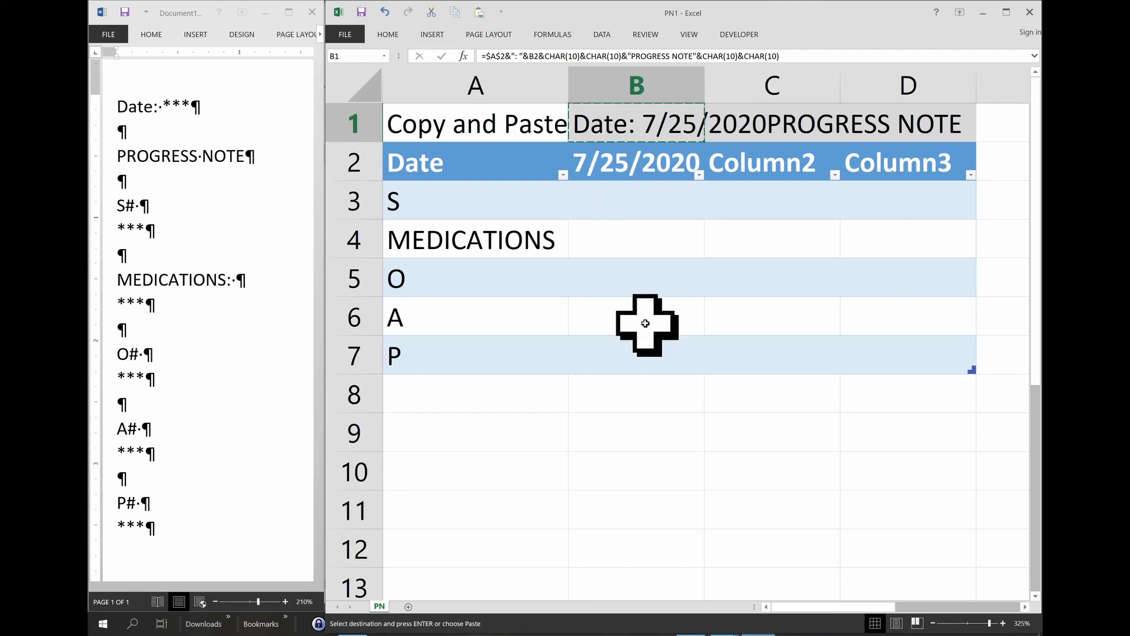
key("alt+Tab")
key("alt+Tab")
key("alt+Tab")
key("alt+Tab")
key("alt+Tab")
key("alt+Tab")
key("alt+Tab")
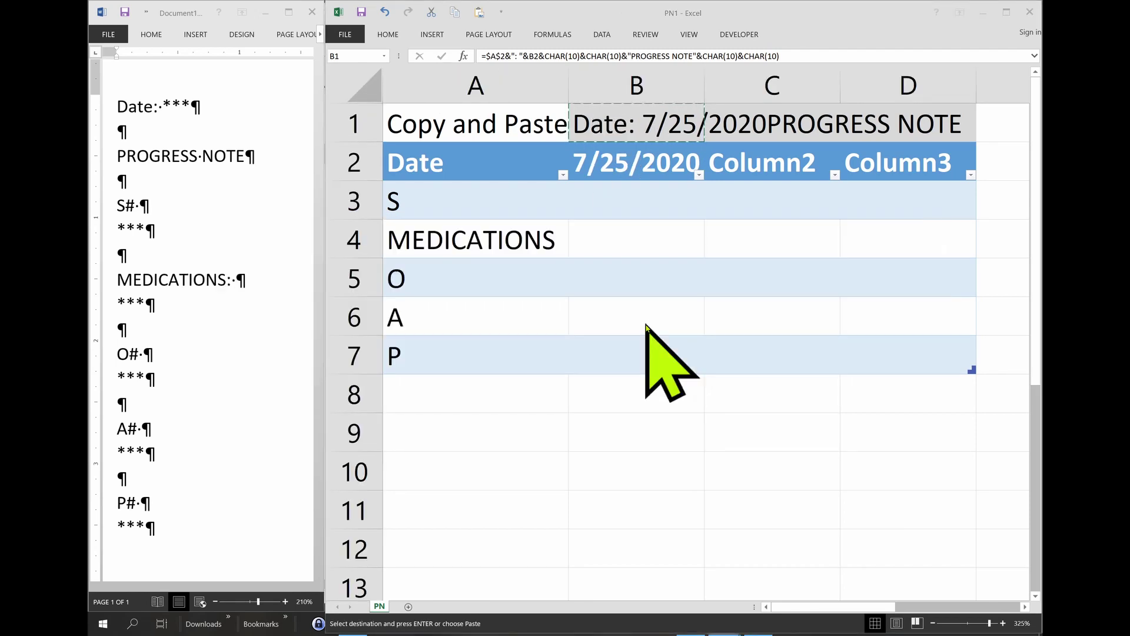
key("ctrl+a")
key("ctrl+v")
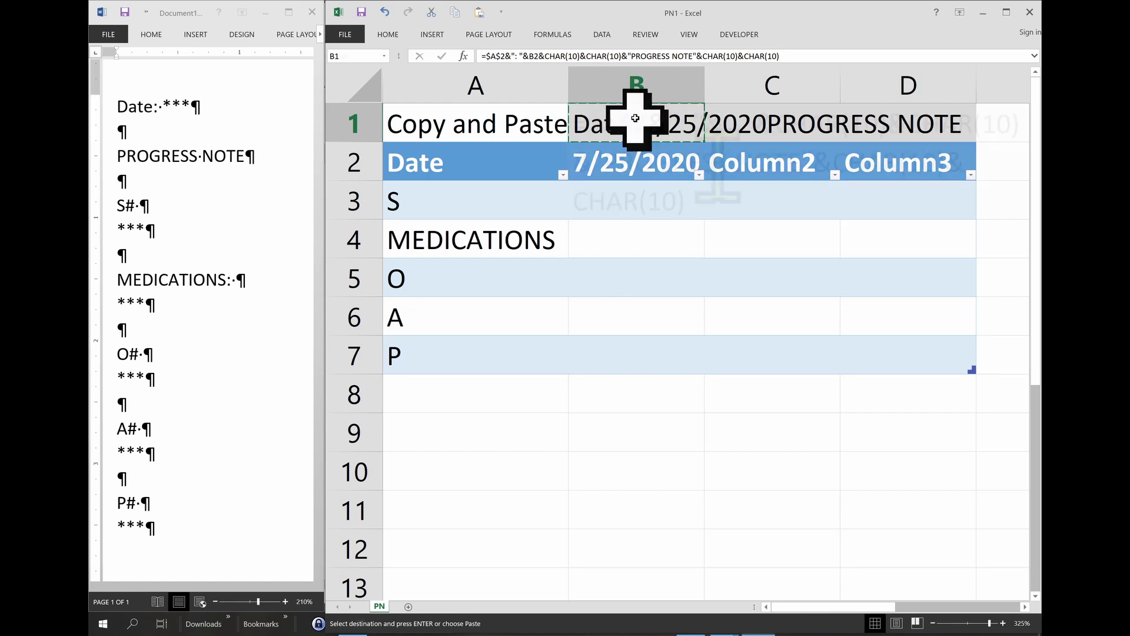
Append $A$3&"#"&CHAR(10)&B3&CHAR(10)&CHAR(10) to B1's formula for the S section.
double_click(630, 116)
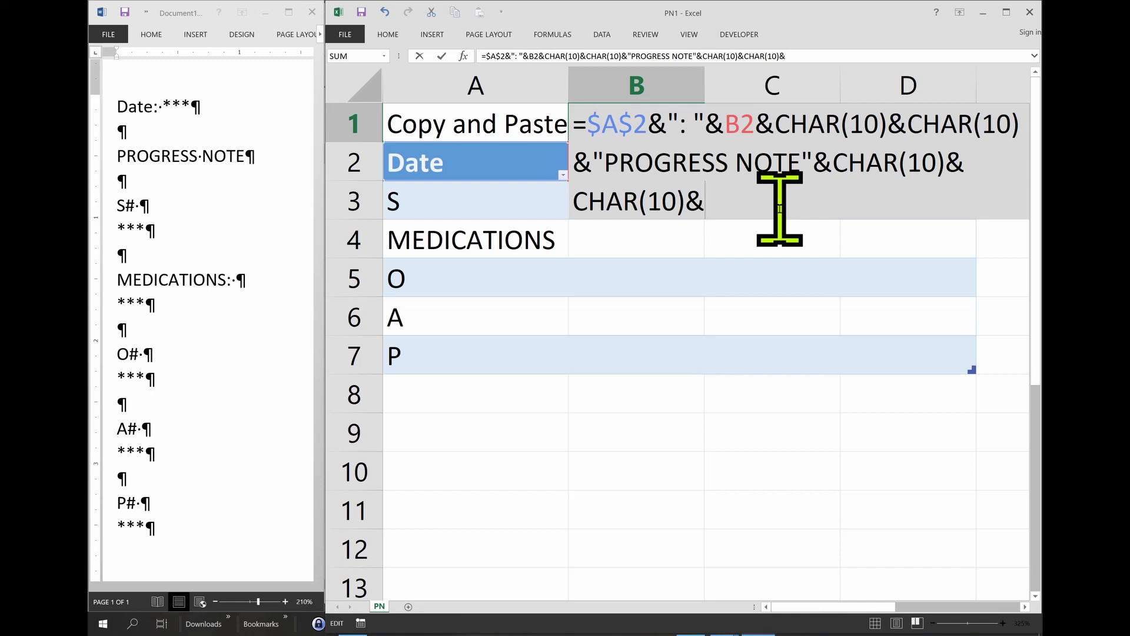
type("A3")
key("F4")
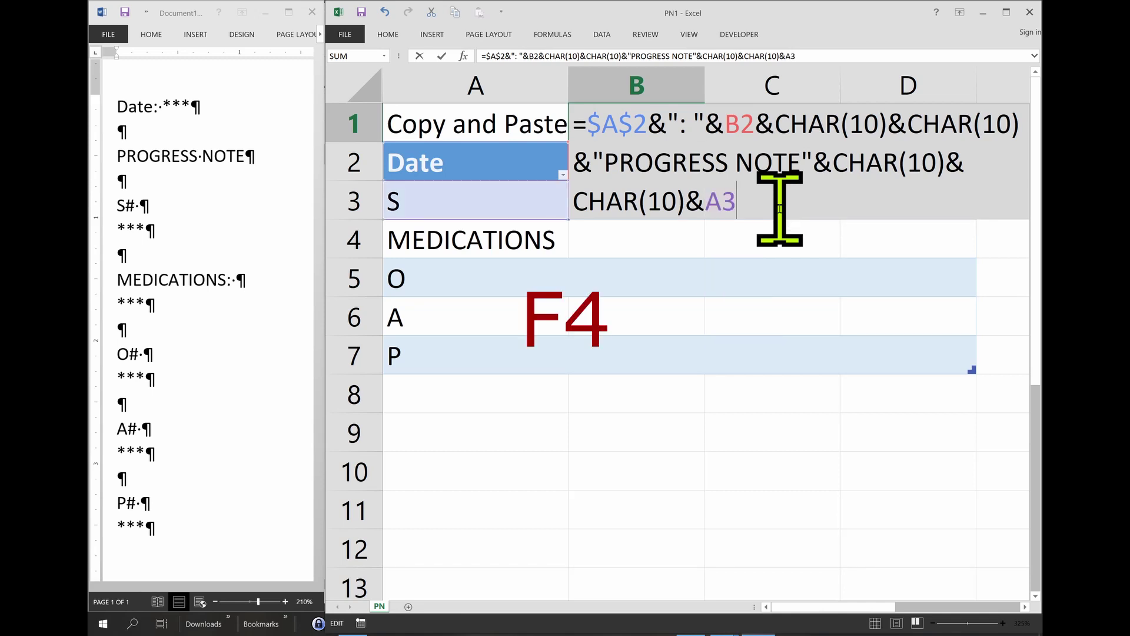
key("F4")
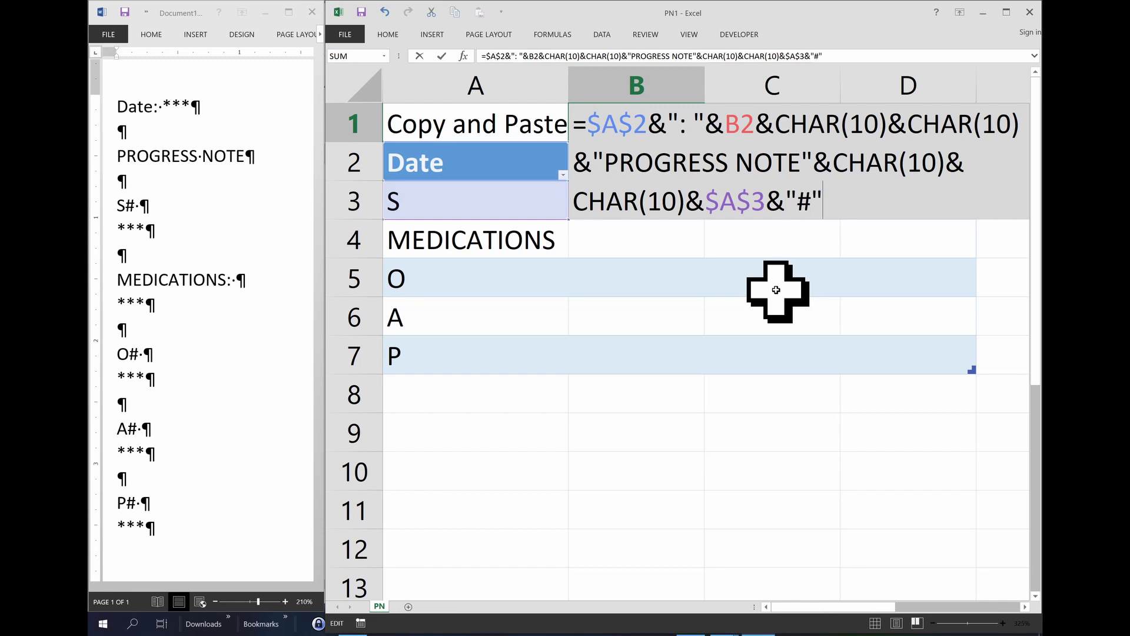
type("&")
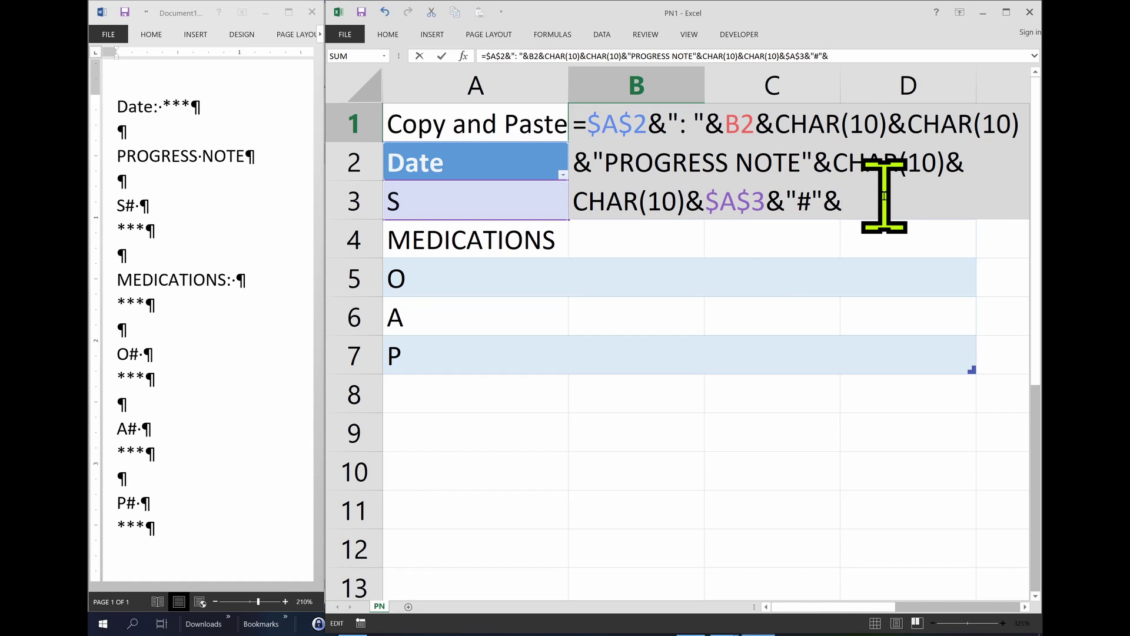
type("CHAR(10)&")
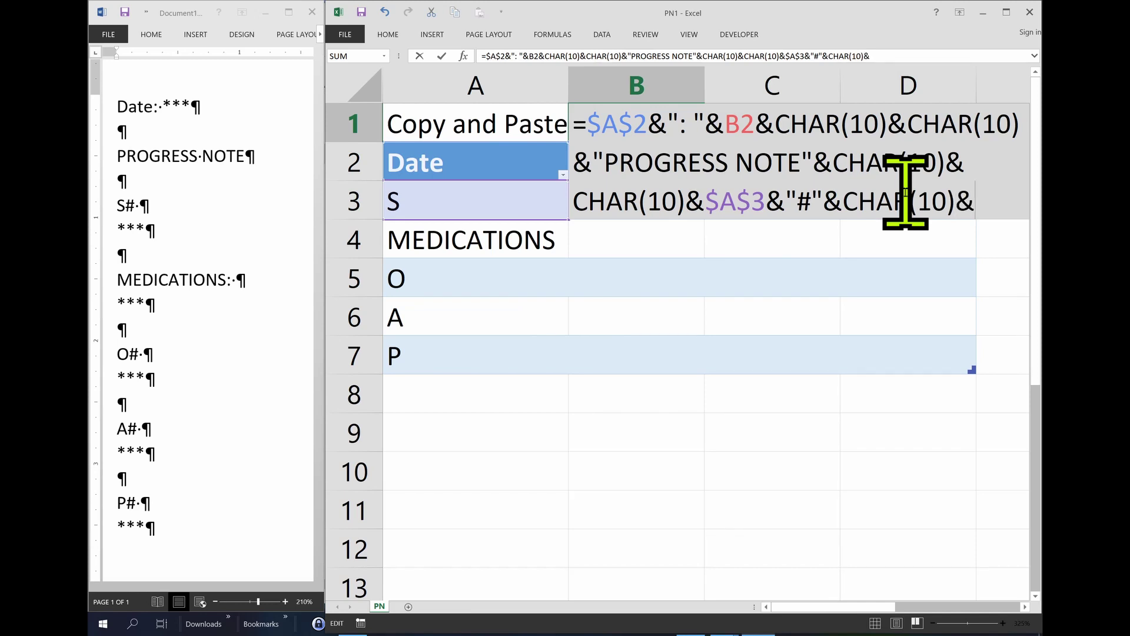
type("B3")
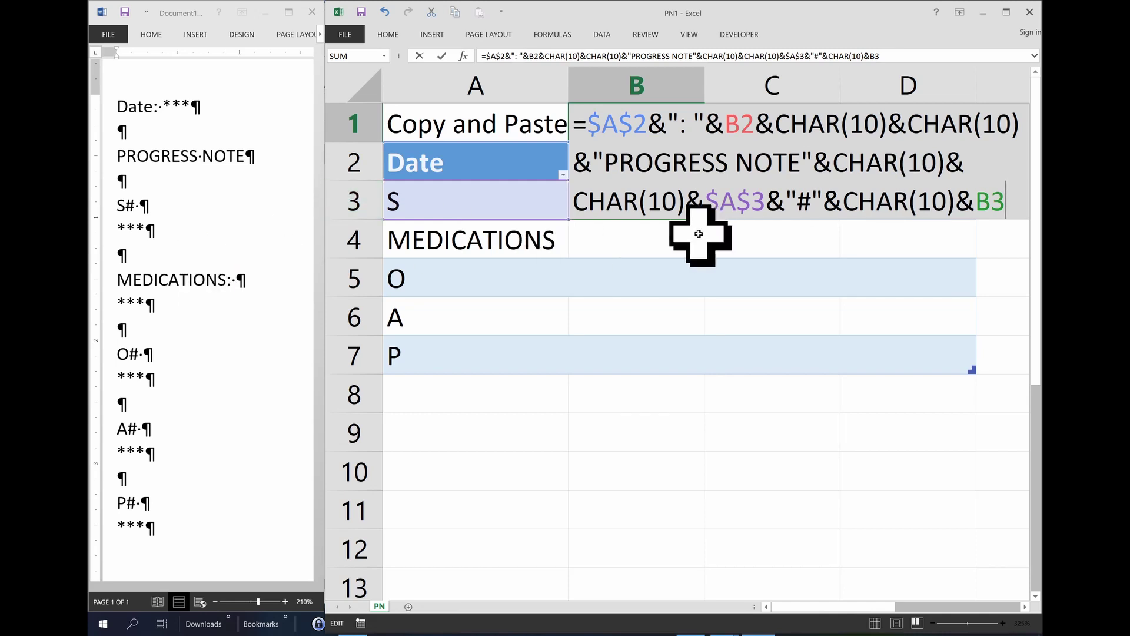
type("&CHAR")
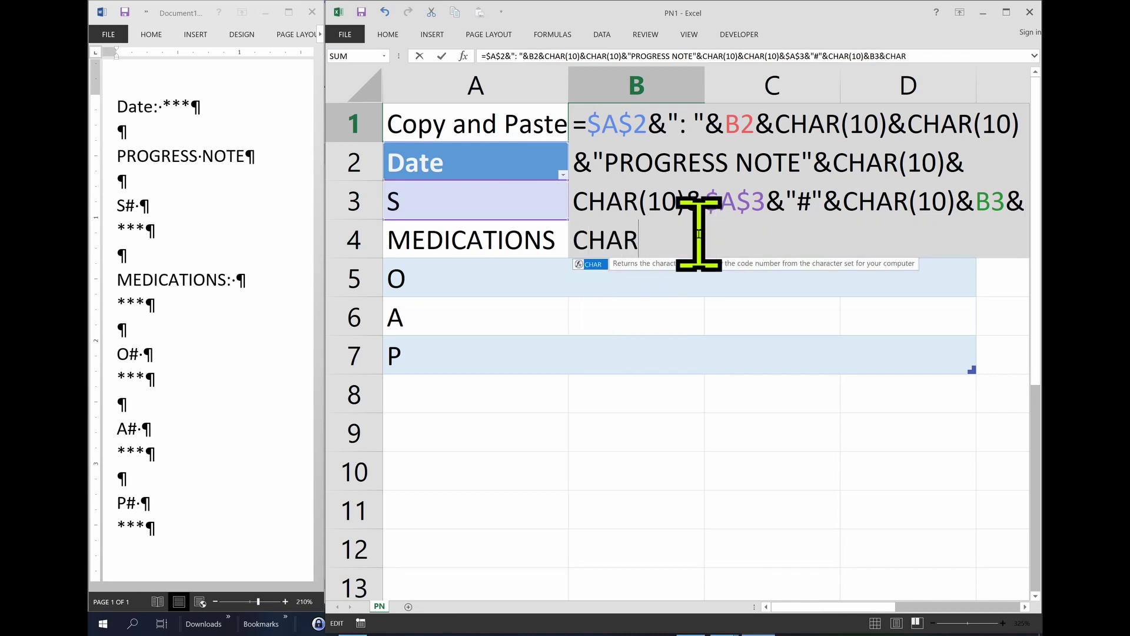
type("(10)")
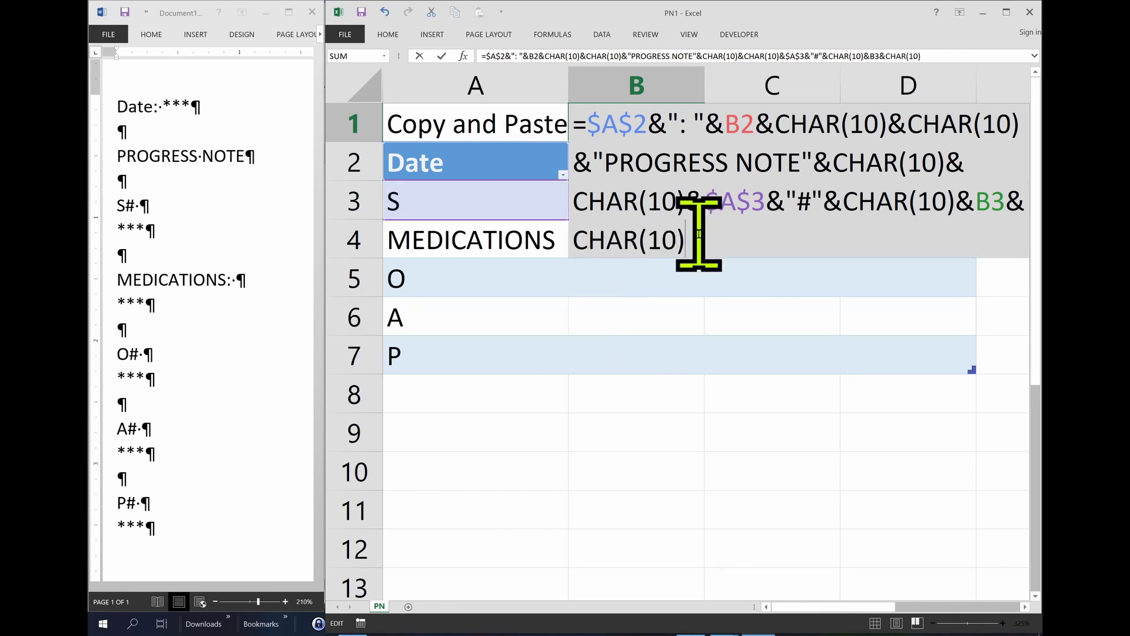
type("&Char(")
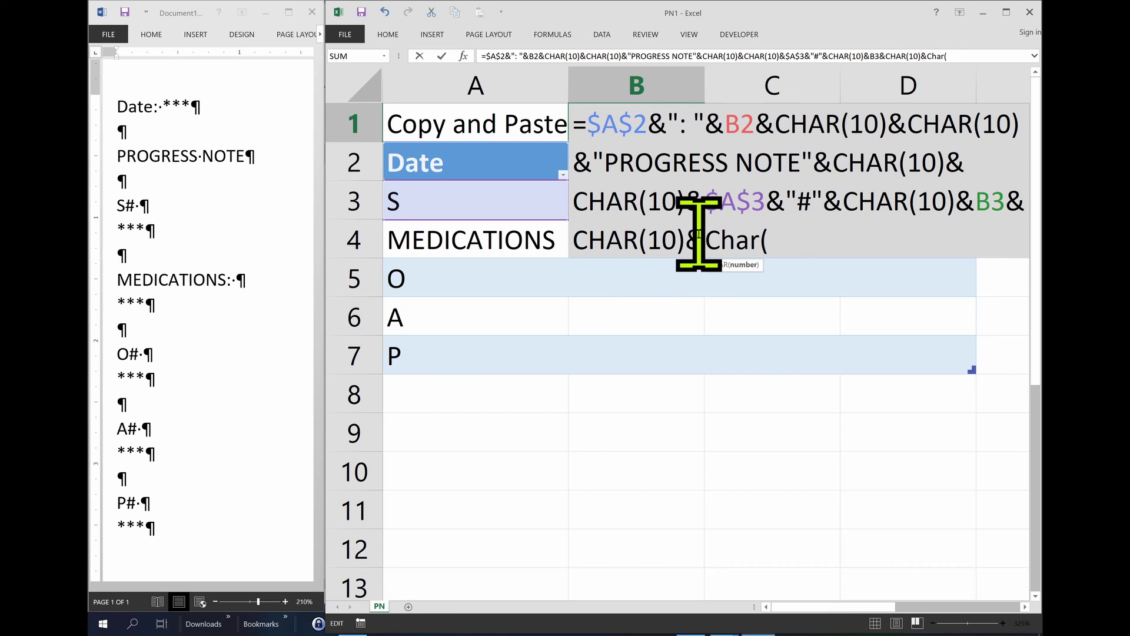
key("BackSpace")
key("BackSpace")
key("BackSpace")
key("BackSpace")
type("HA")
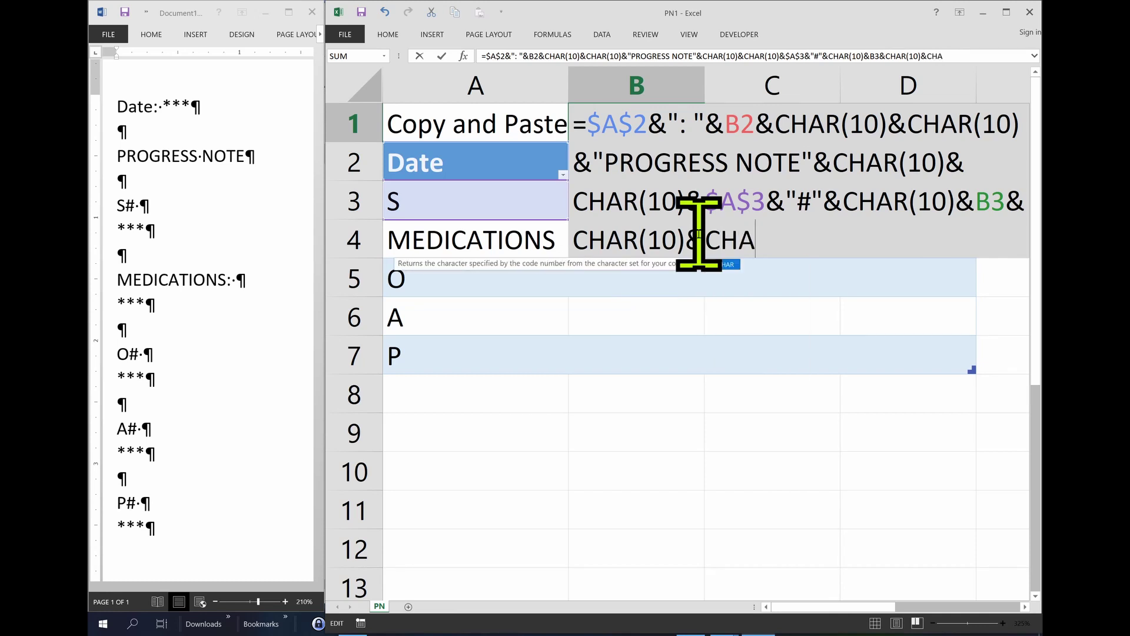
type("R(10")
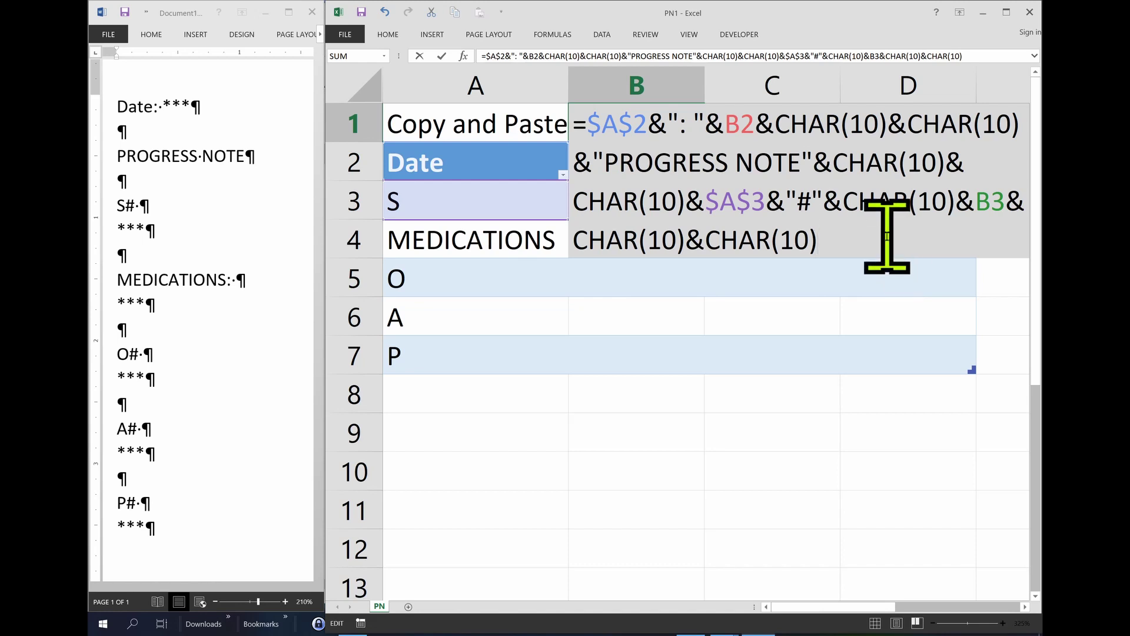
Duplicate the $A$3 section block four more times at the end of B1's formula.
left_click_drag(887, 236, 686, 202)
key("ctrl+c")
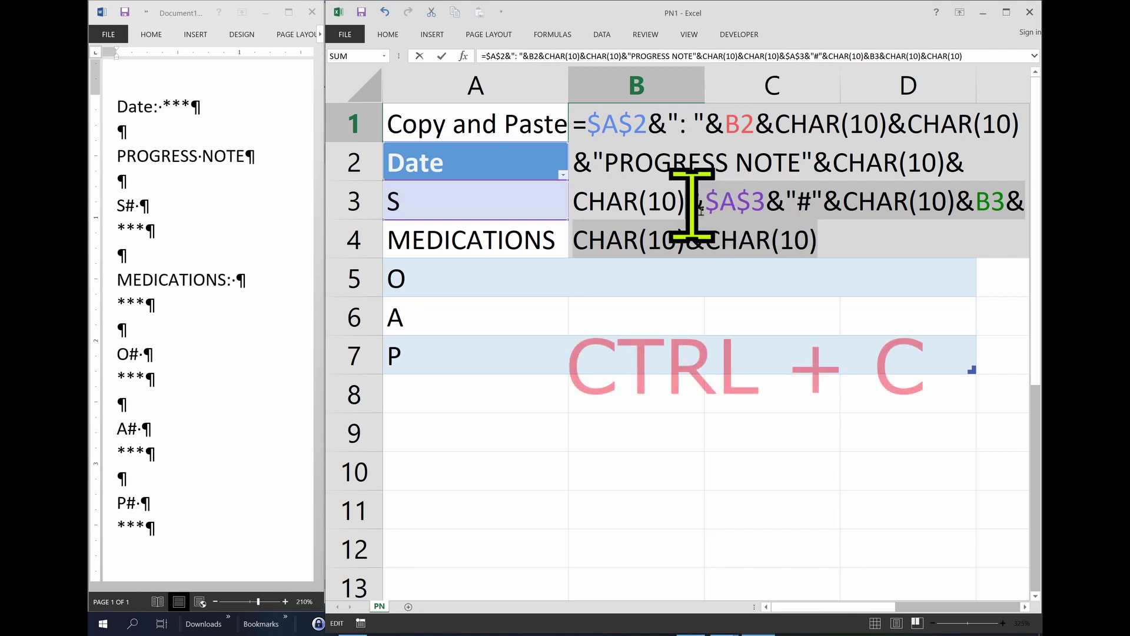
left_click(871, 245)
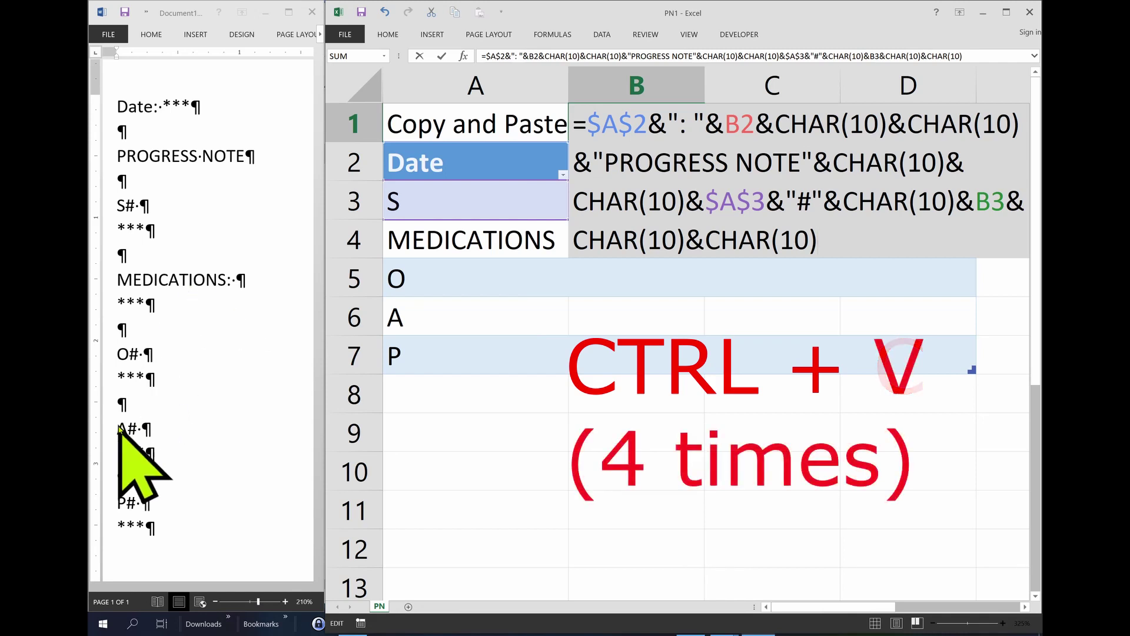
key("ctrl+v")
key("ctrl+v")
key("ctrl+v")
key("ctrl+v")
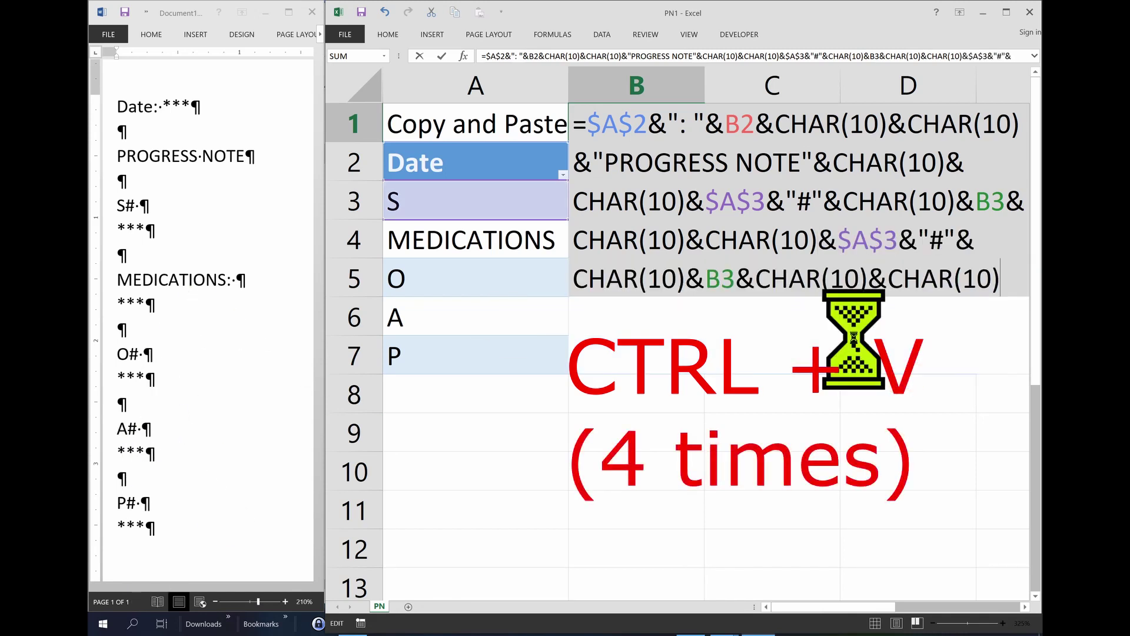
left_click(890, 240)
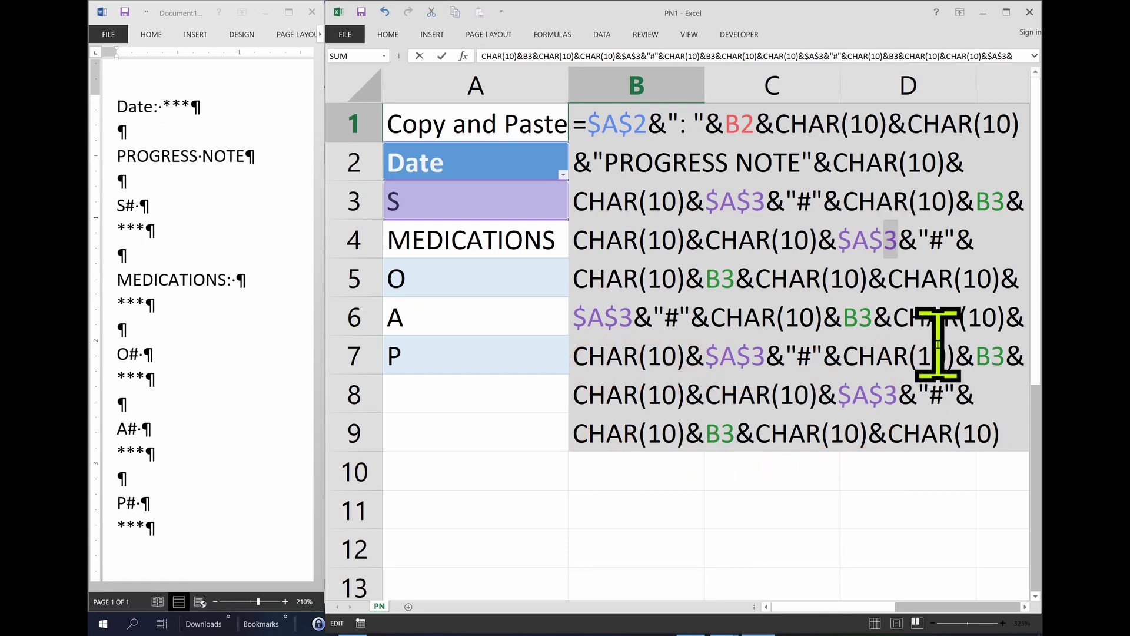
Point the second copied block at A4 and B4.
key("Delete")
type("4")
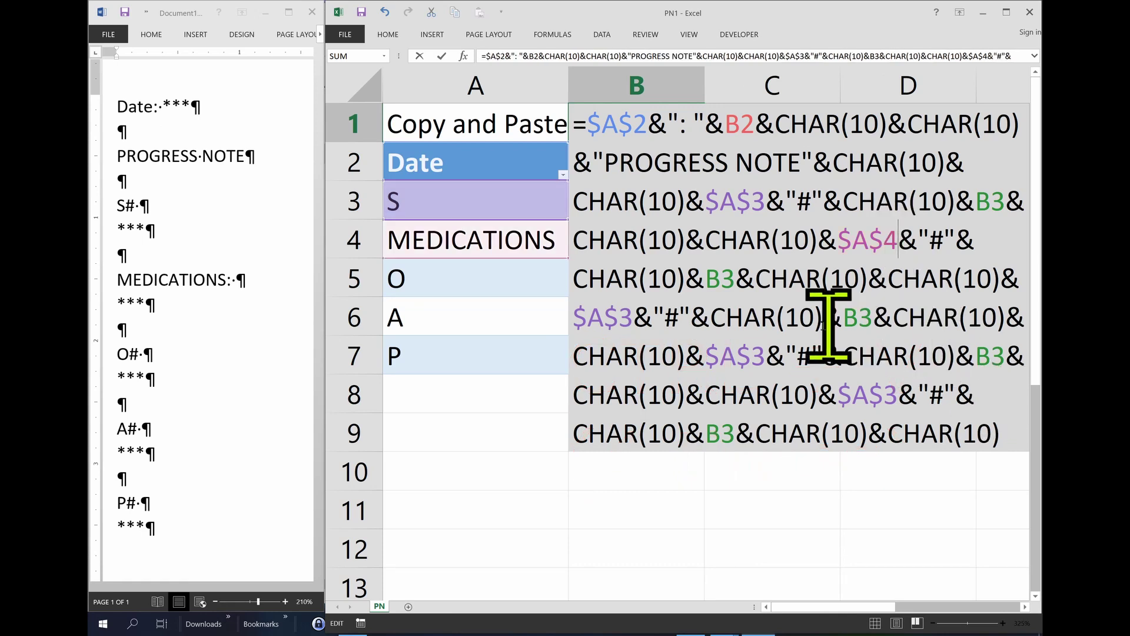
double_click(724, 279)
type("B4")
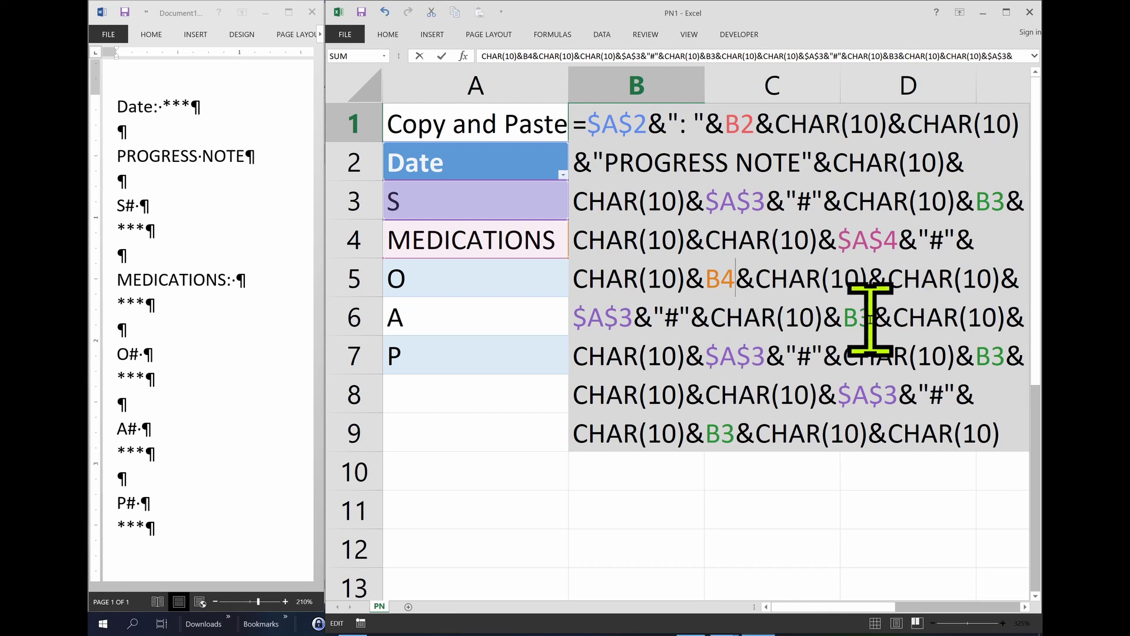
Renumber the remaining blocks to rows 5–7 and commit the finished note formula.
left_click_drag(619, 318, 633, 318)
type("5")
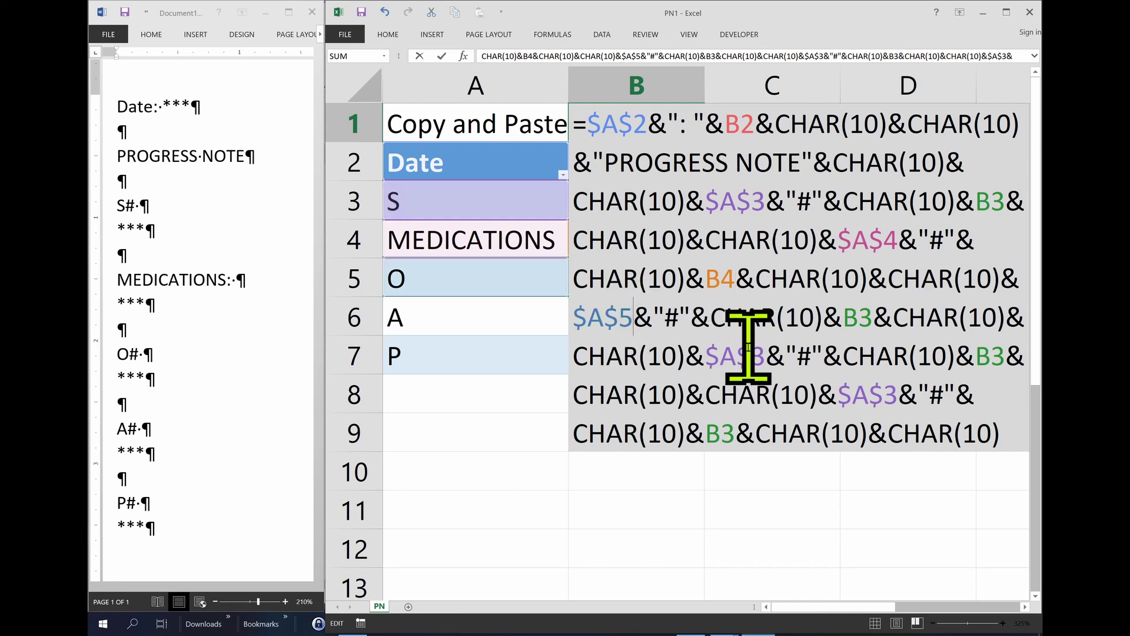
type("5")
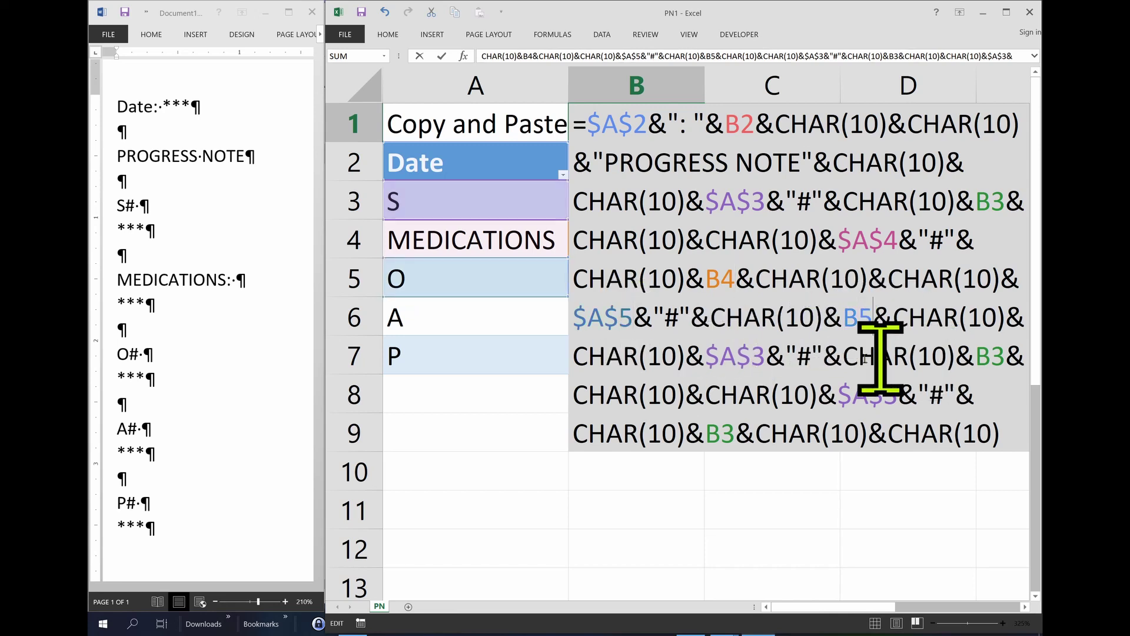
left_click_drag(765, 354, 752, 355)
type("6")
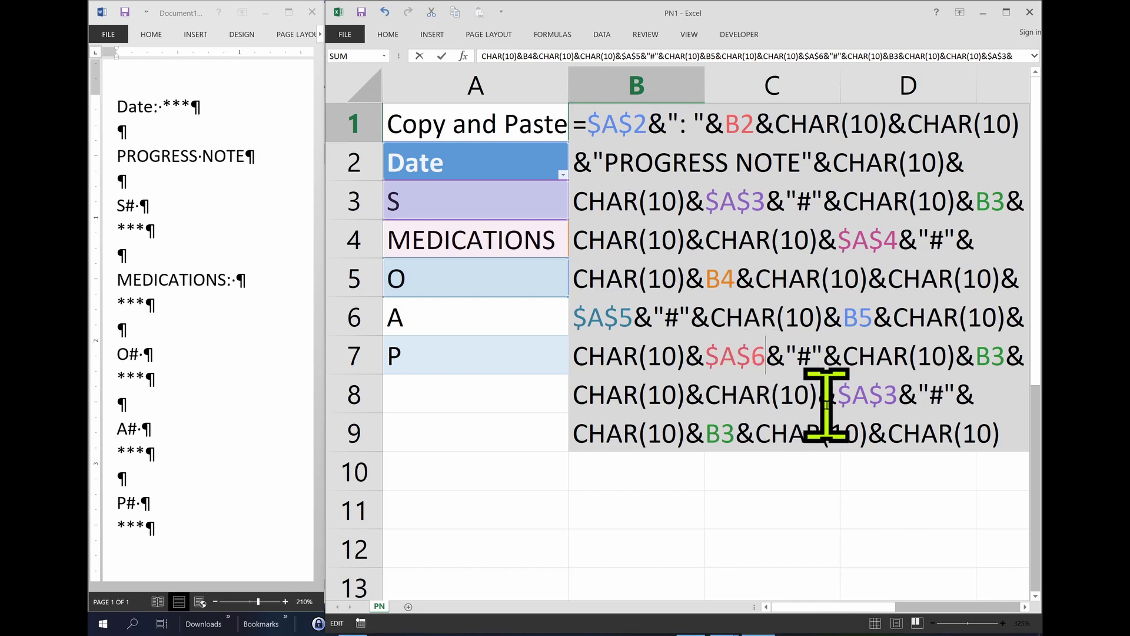
type("6")
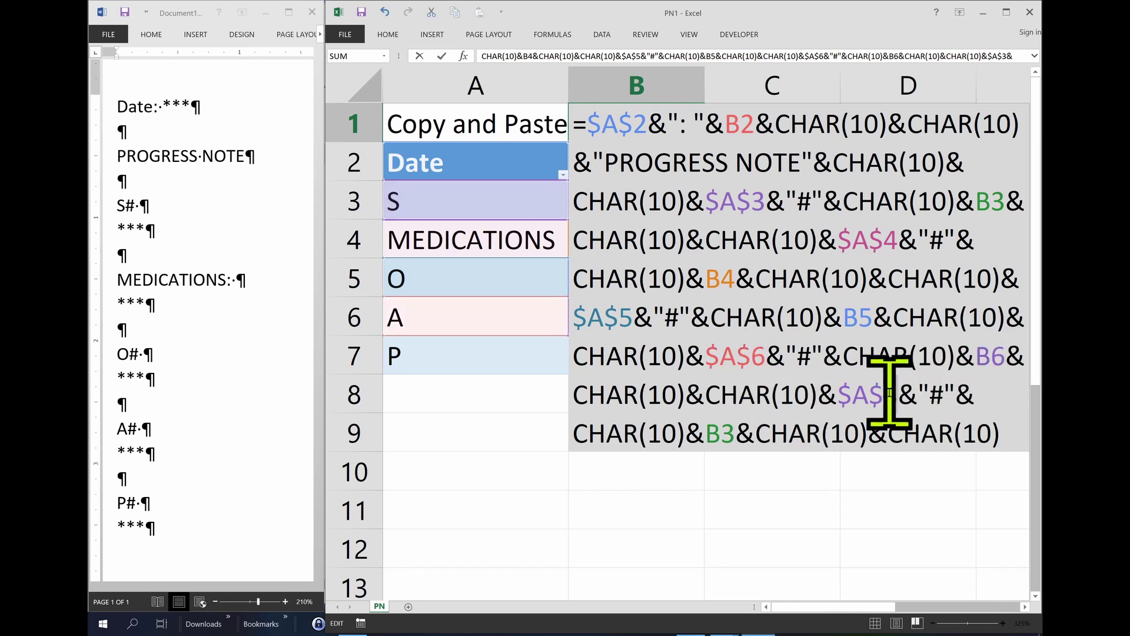
left_click_drag(897, 393, 884, 394)
type("7")
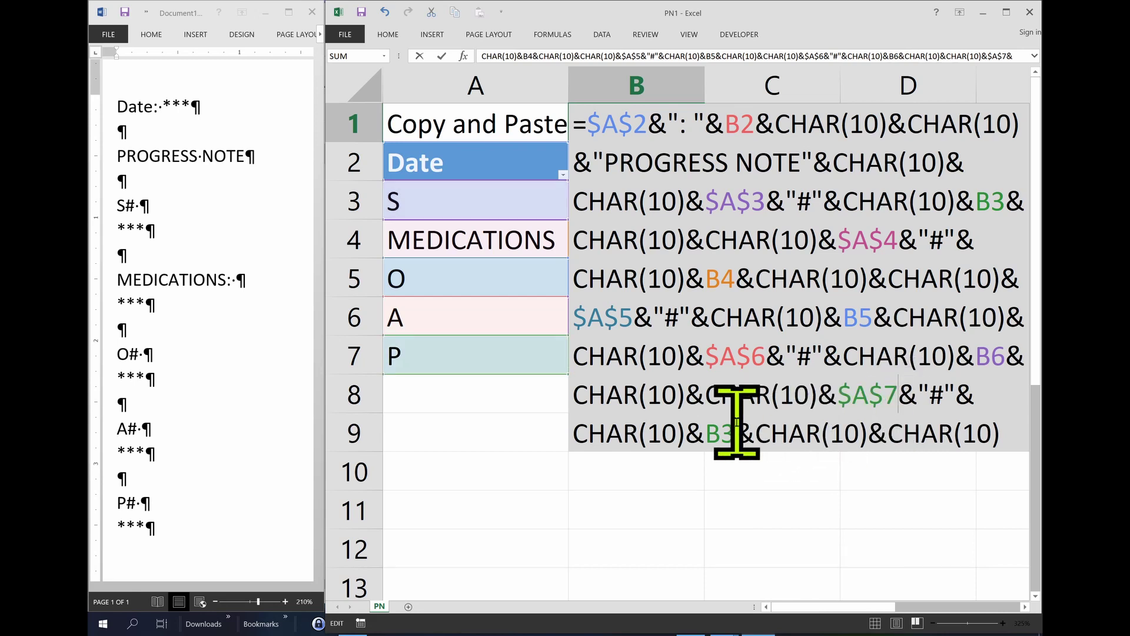
left_click_drag(735, 434, 721, 434)
type("7")
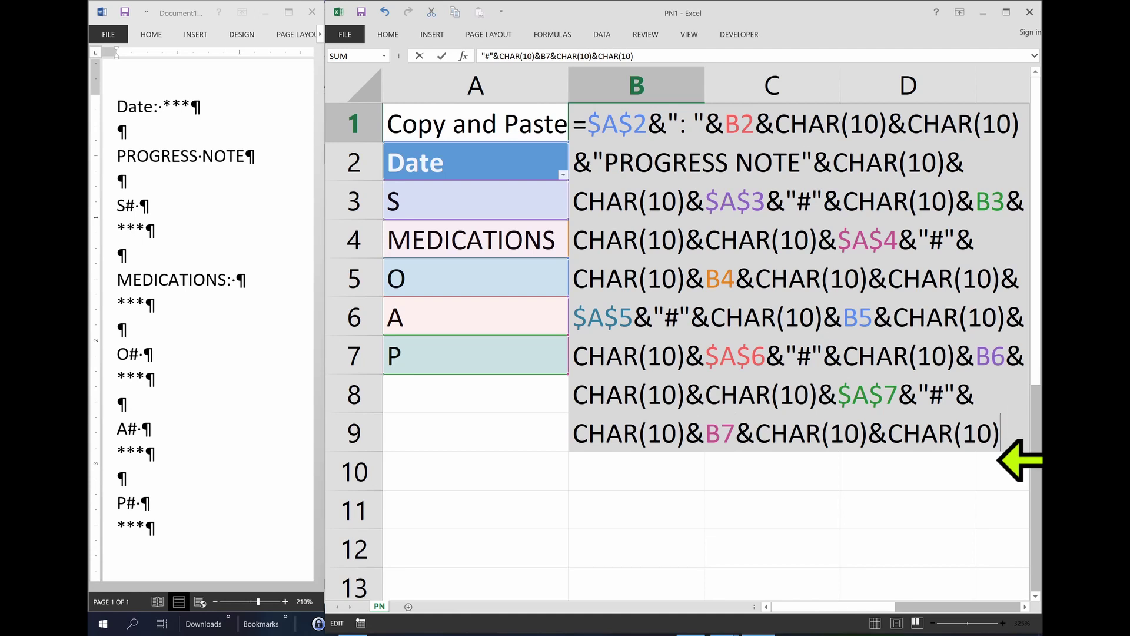
key("Return")
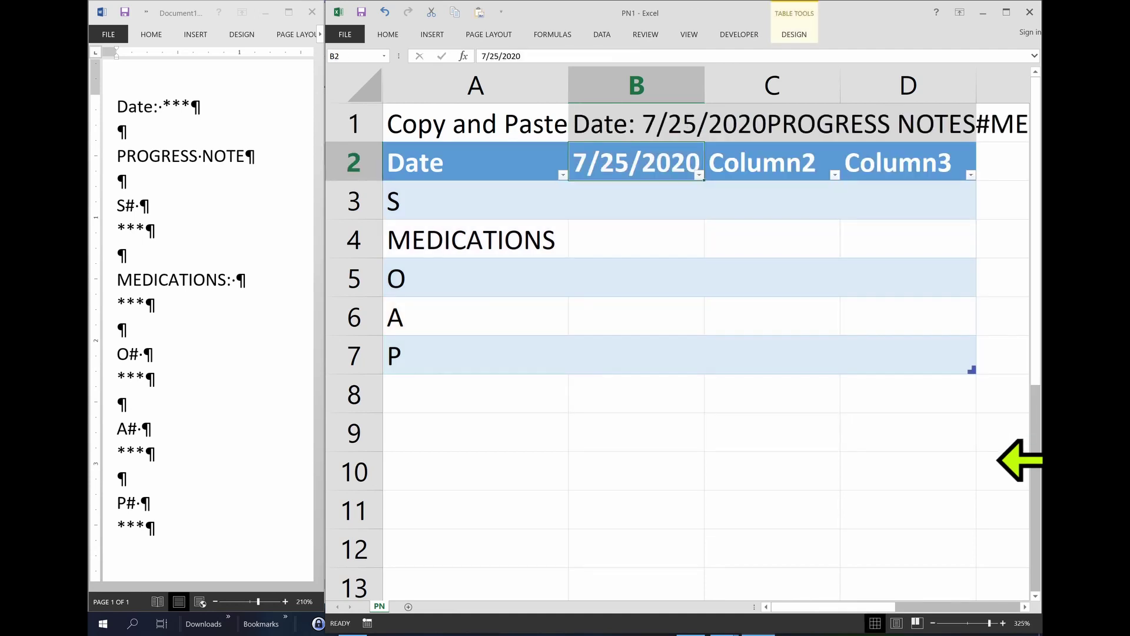
Copy B1's completed note and empty the Word document to receive it.
left_click(605, 123)
key("ctrl+c")
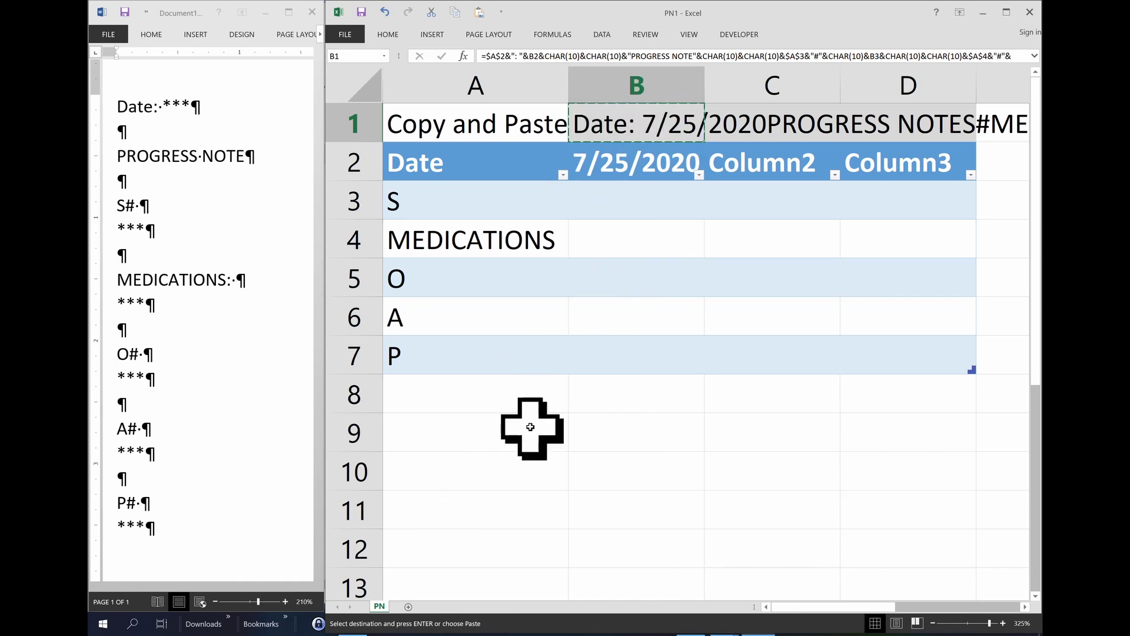
key("alt+Tab")
key("ctrl+a")
key("Delete")
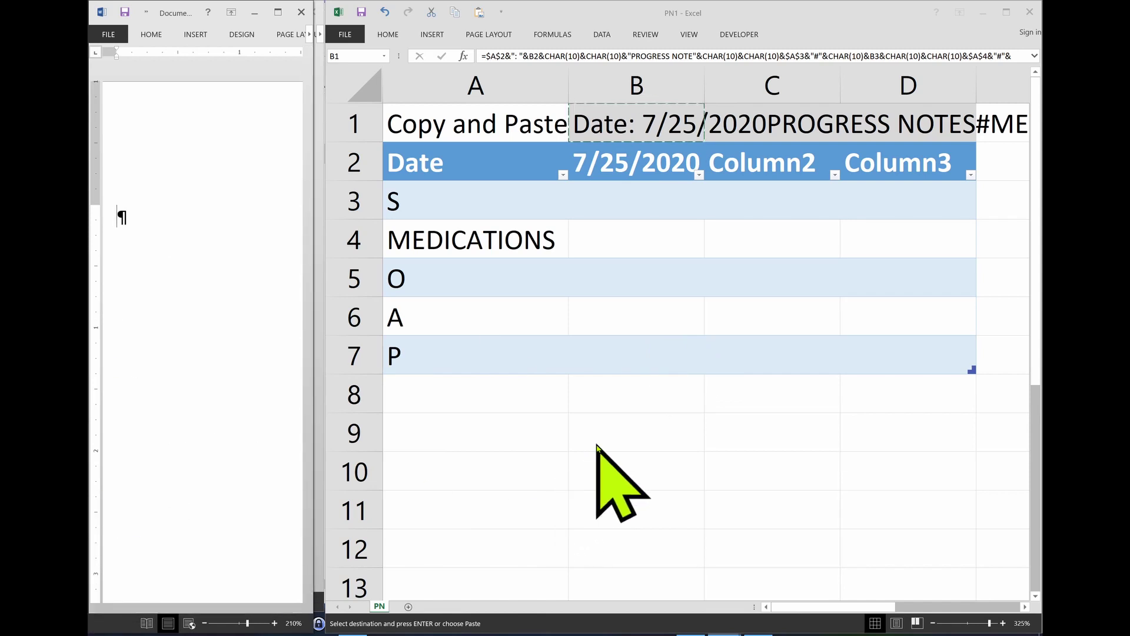
key("ctrl+v")
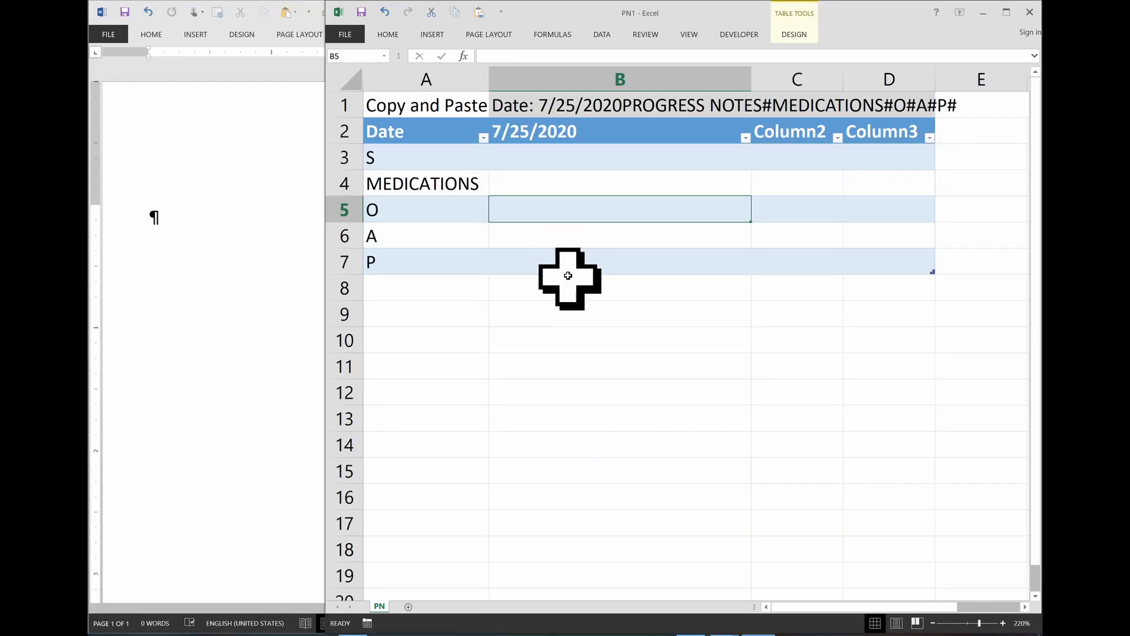
Enter the subjective, medication, objective, assessment and plan entries in cells B3–B7.
left_click(561, 157)
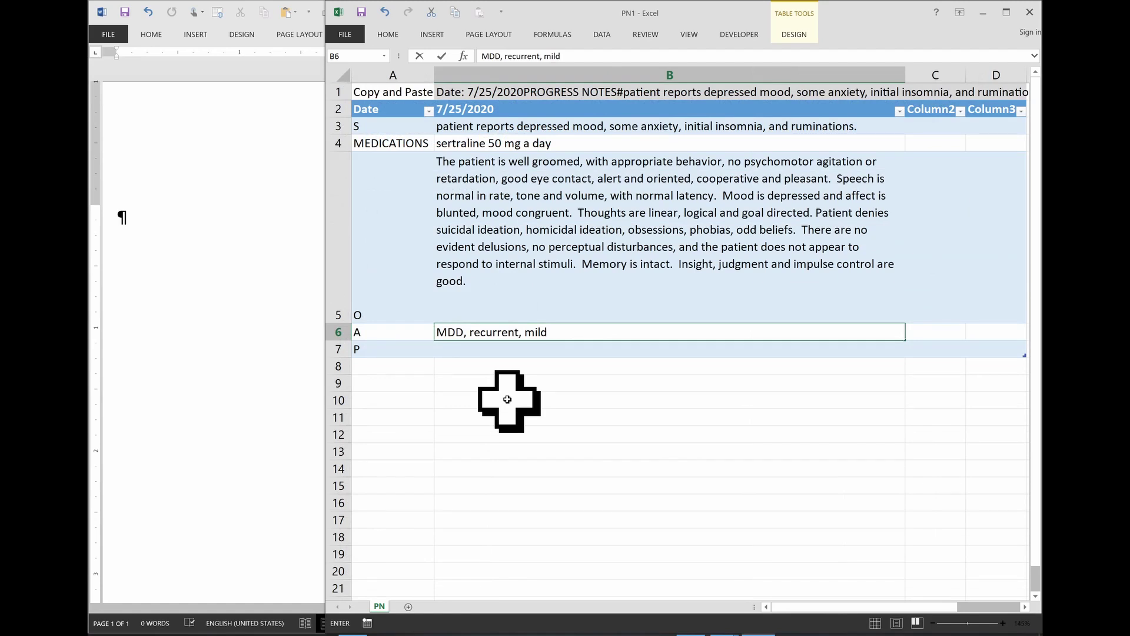
key("Return")
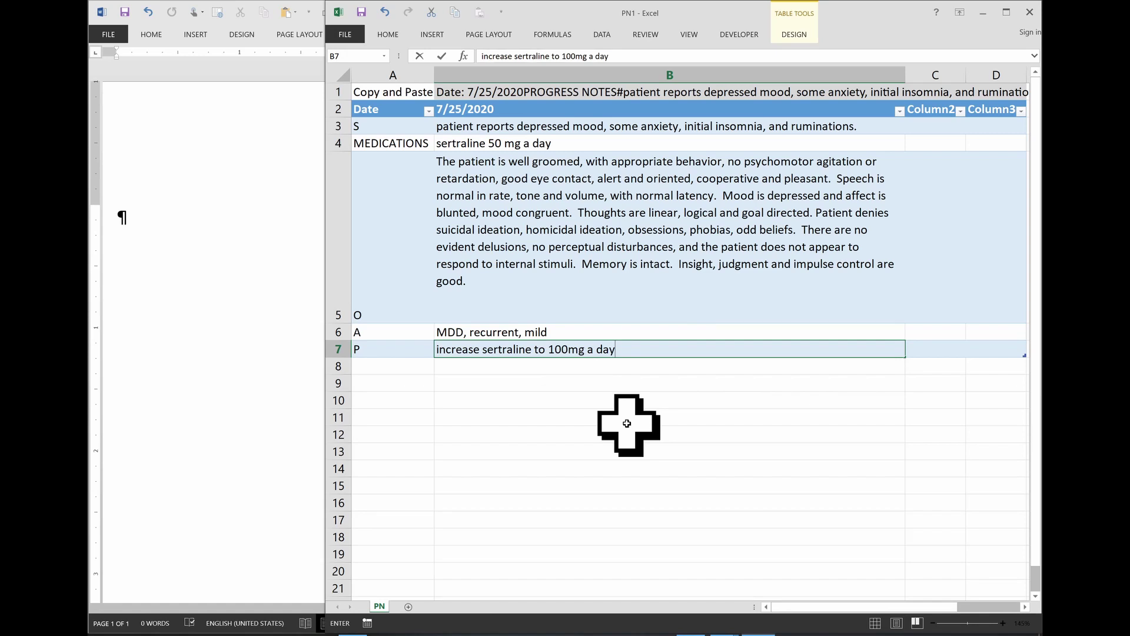
key("Return")
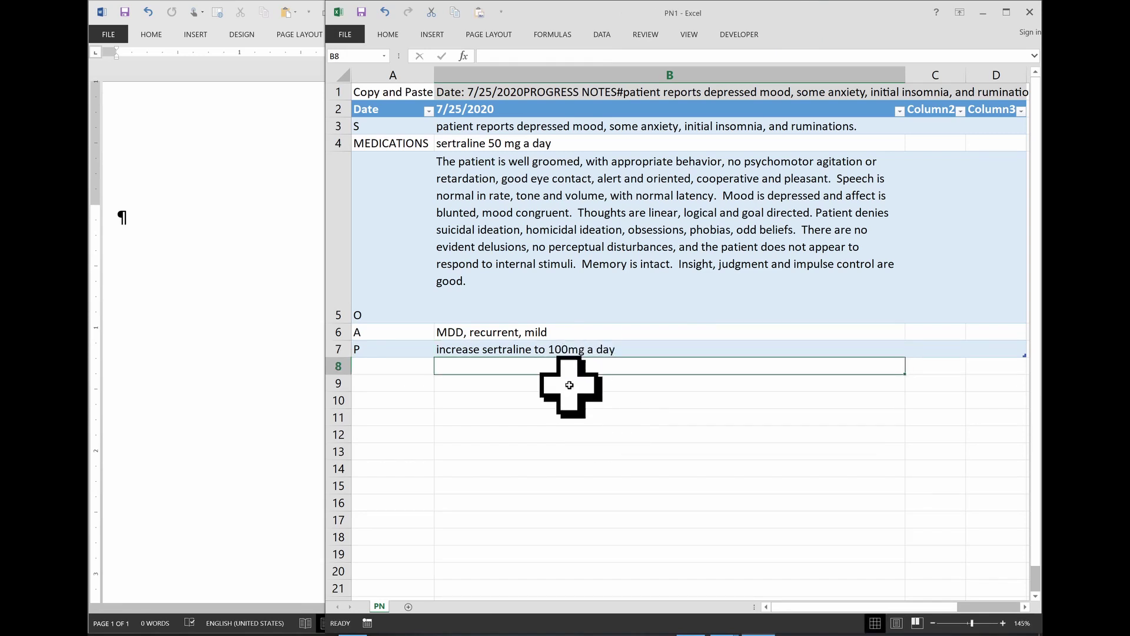
Add a second plan line in B7: 'follow-up in 2 weeks, or earlier if needed'.
double_click(654, 349)
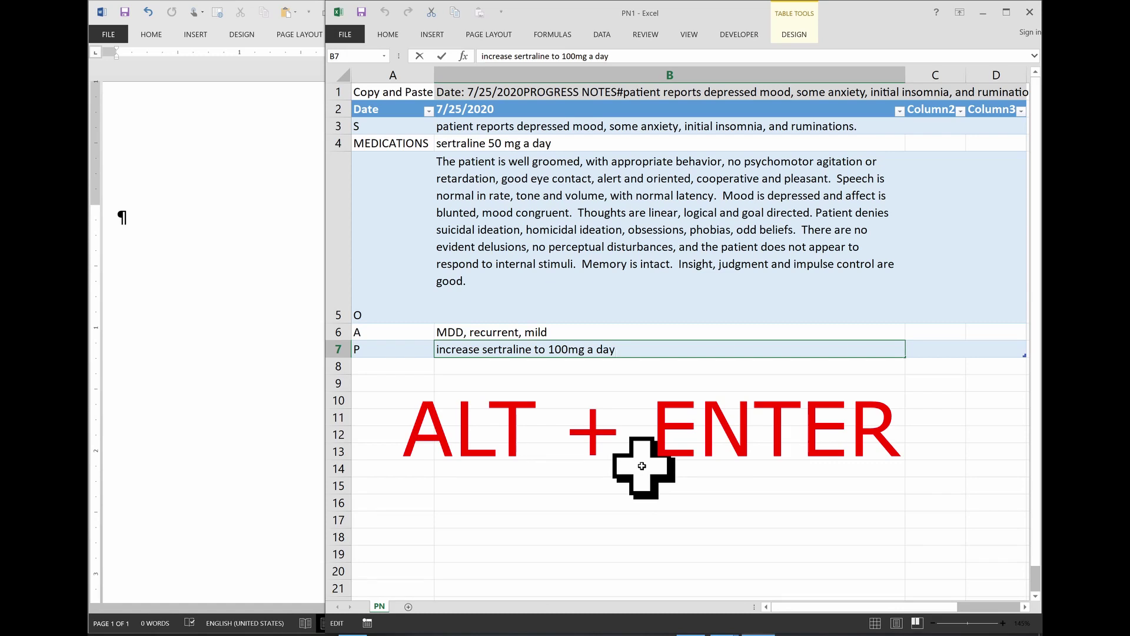
key("alt+Return")
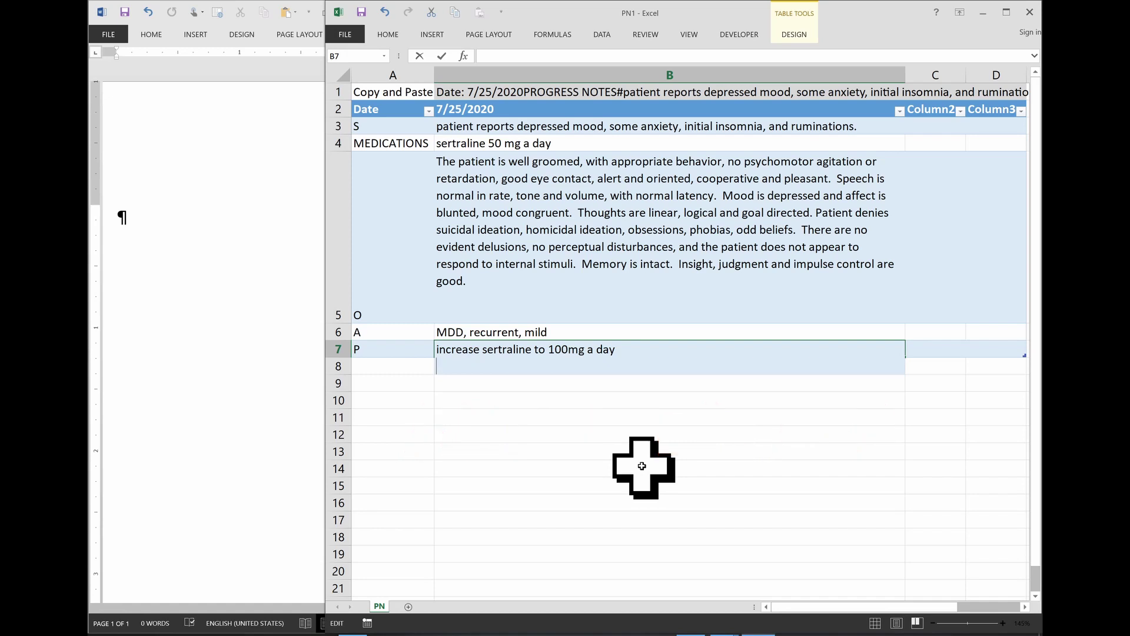
type("follow-up in 2 weeks, or earlier if needed")
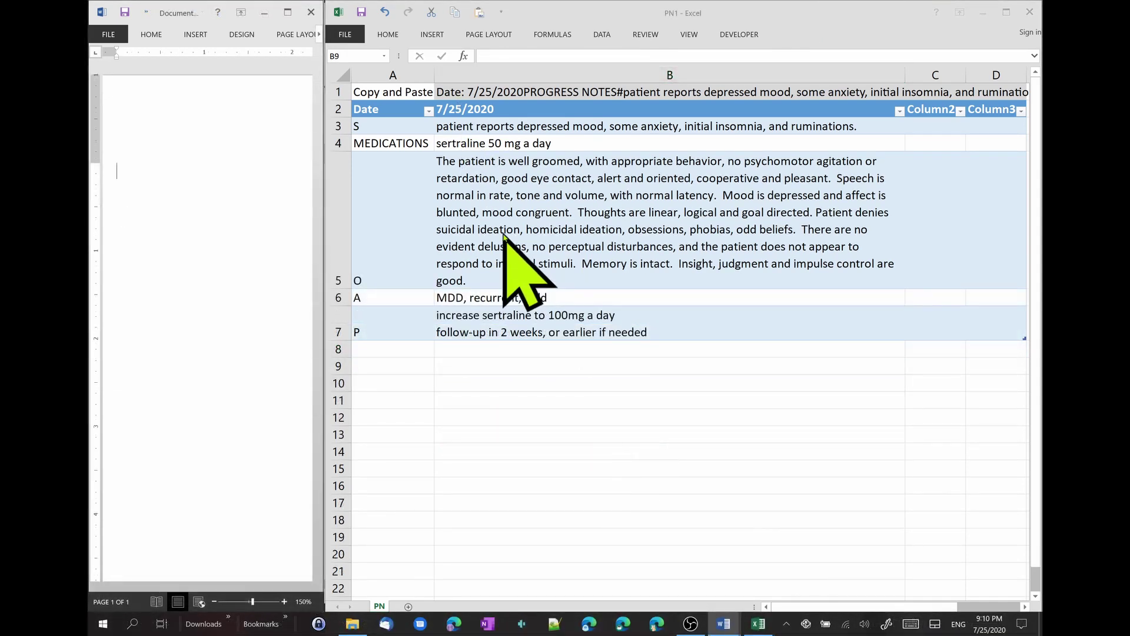
Copy the assembled note from B1 and paste it into the maximized Word document.
left_click(467, 86)
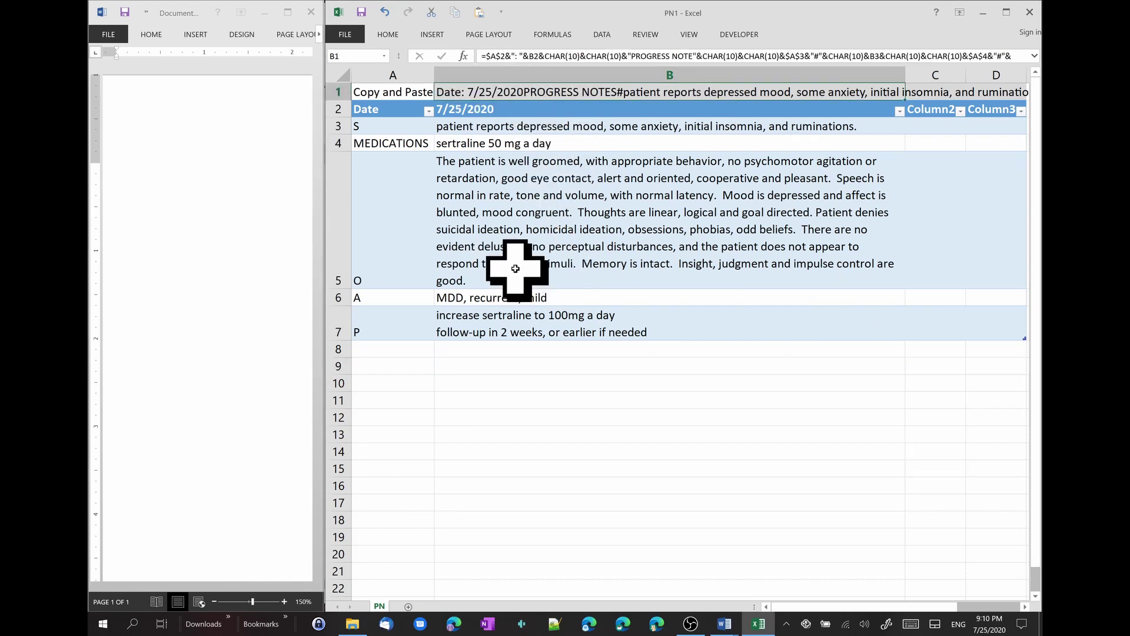
key("ctrl+c")
left_click(140, 203)
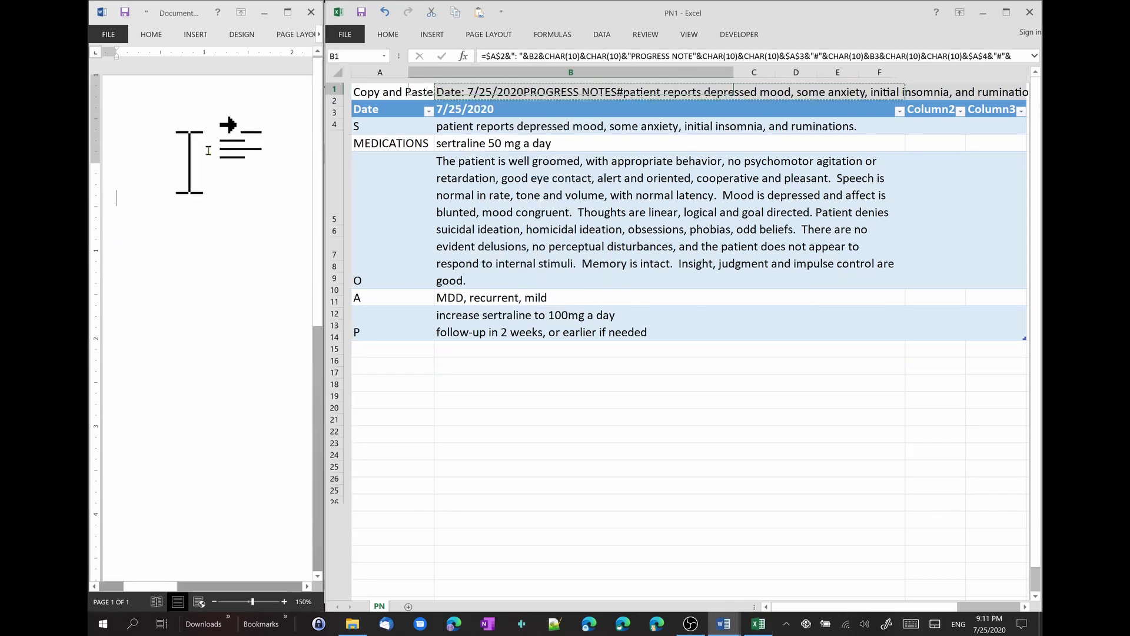
left_click(291, 18)
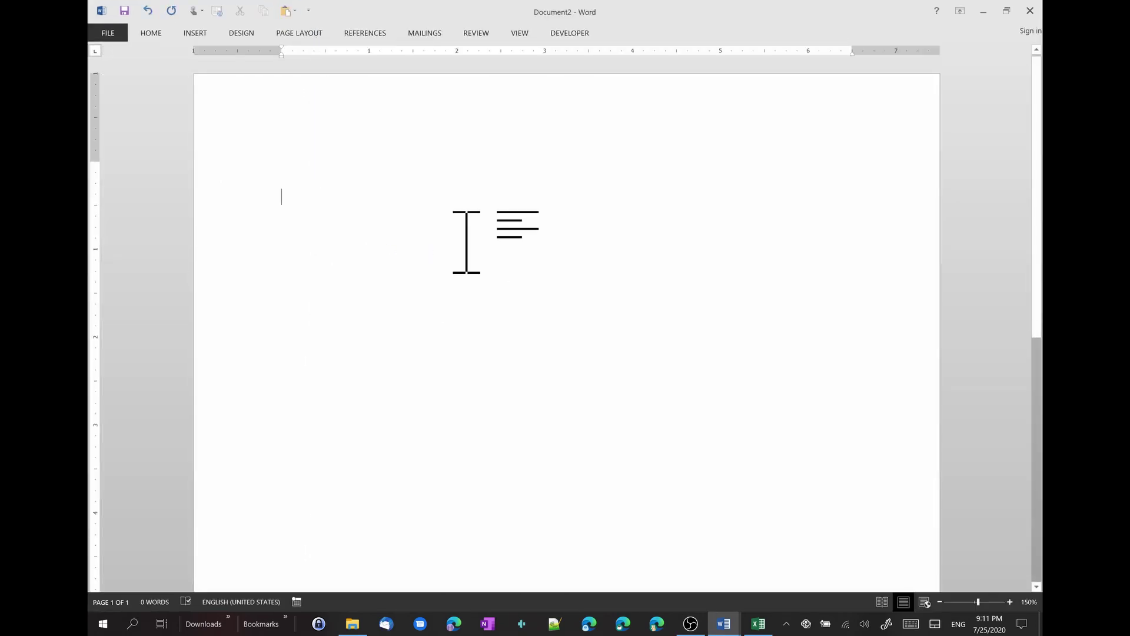
key("ctrl+v")
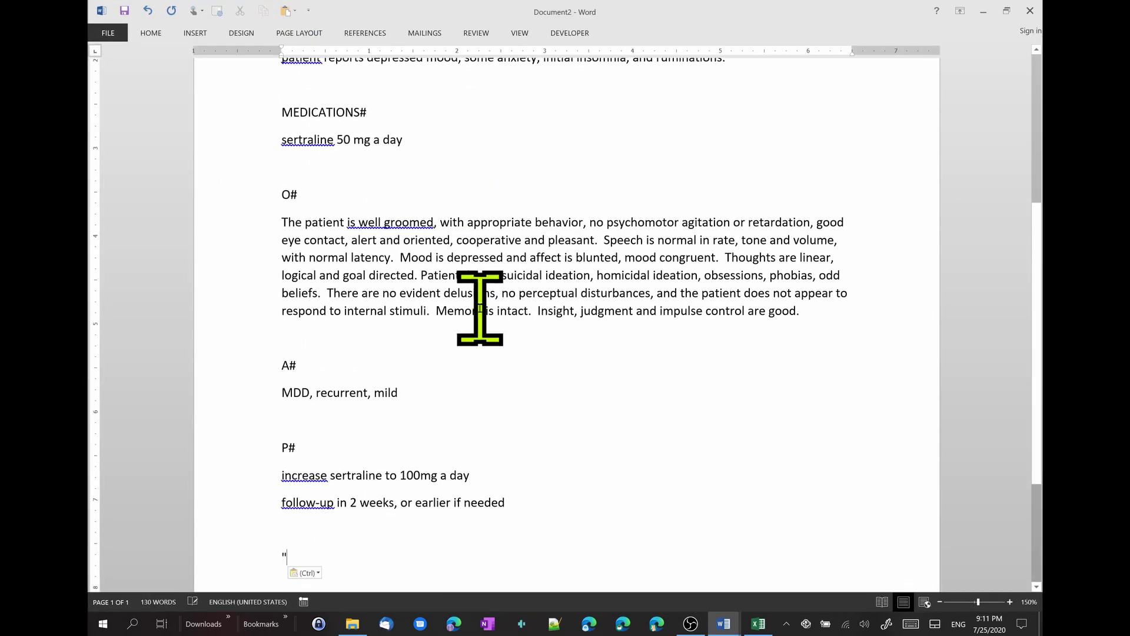
scroll(479, 306, "down", 3, "ctrl")
scroll(492, 324, "down", 1, "ctrl")
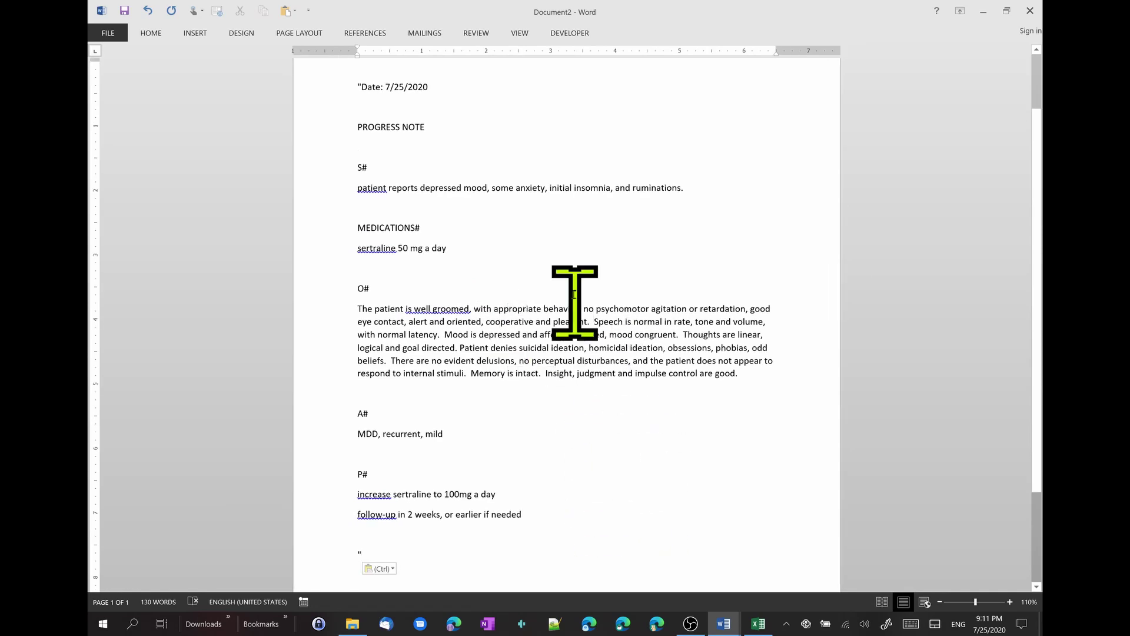
Apply the No Spacing style to the entire pasted progress note.
key("ctrl+a")
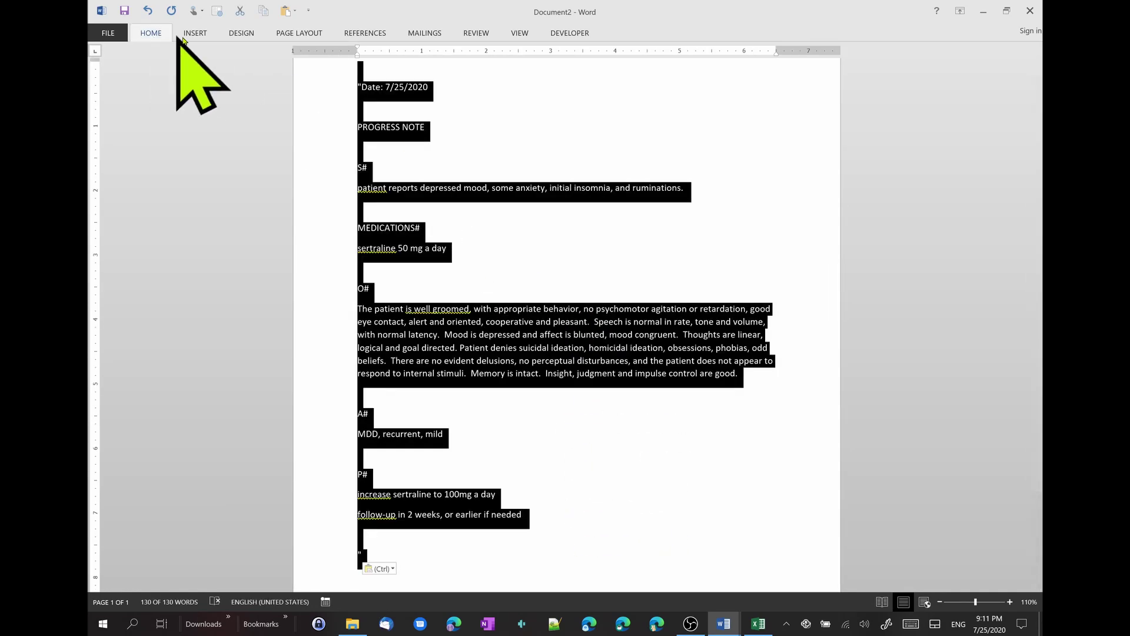
double_click(152, 34)
left_click(627, 70)
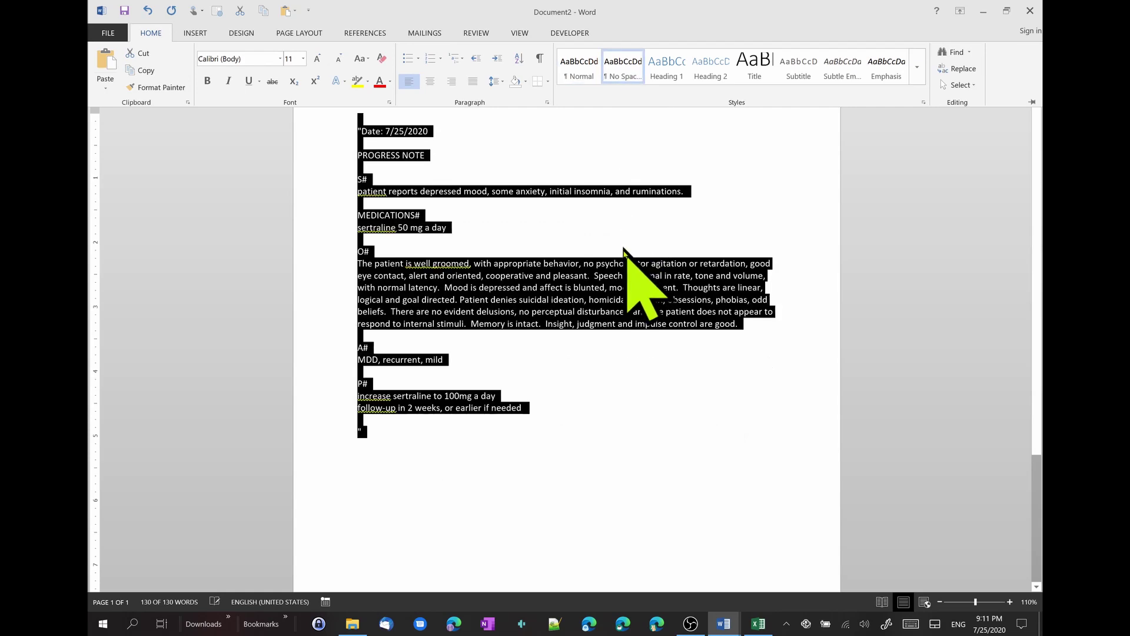
left_click(659, 407)
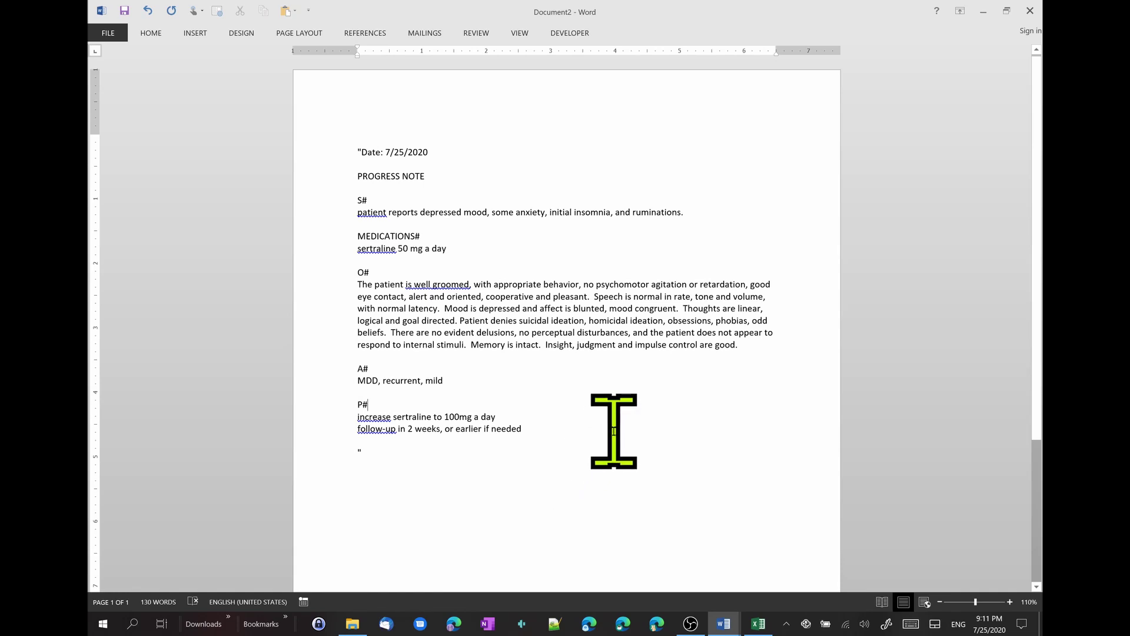
Save the workbook under the patient's name in Other Resources, then reopen it from File Explorer.
key("alt+Tab")
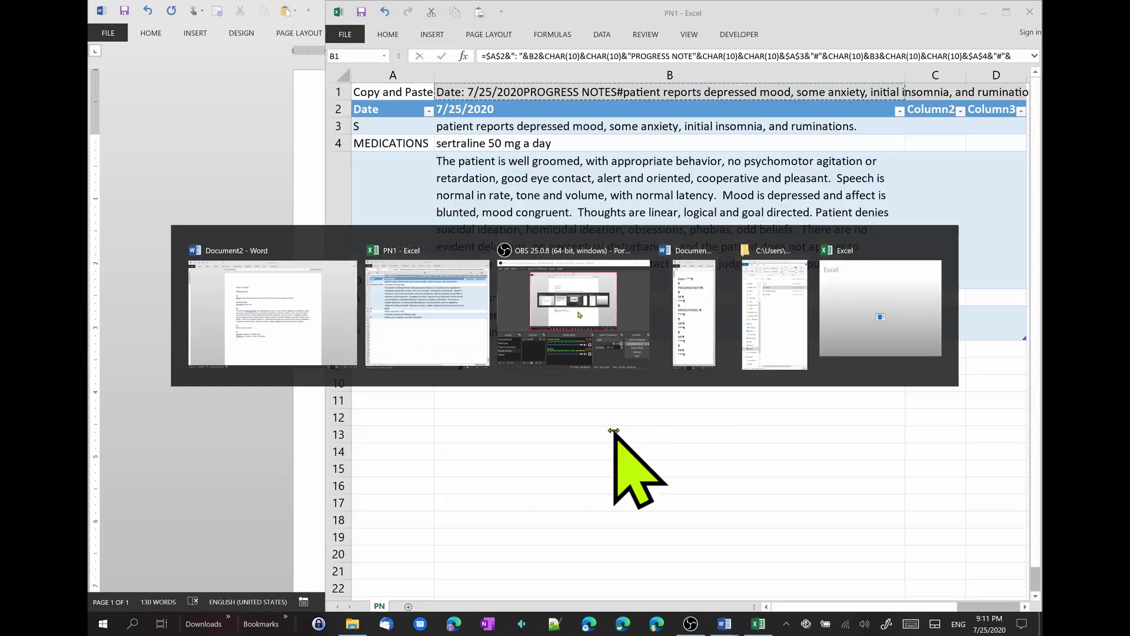
key("alt+f")
key("a")
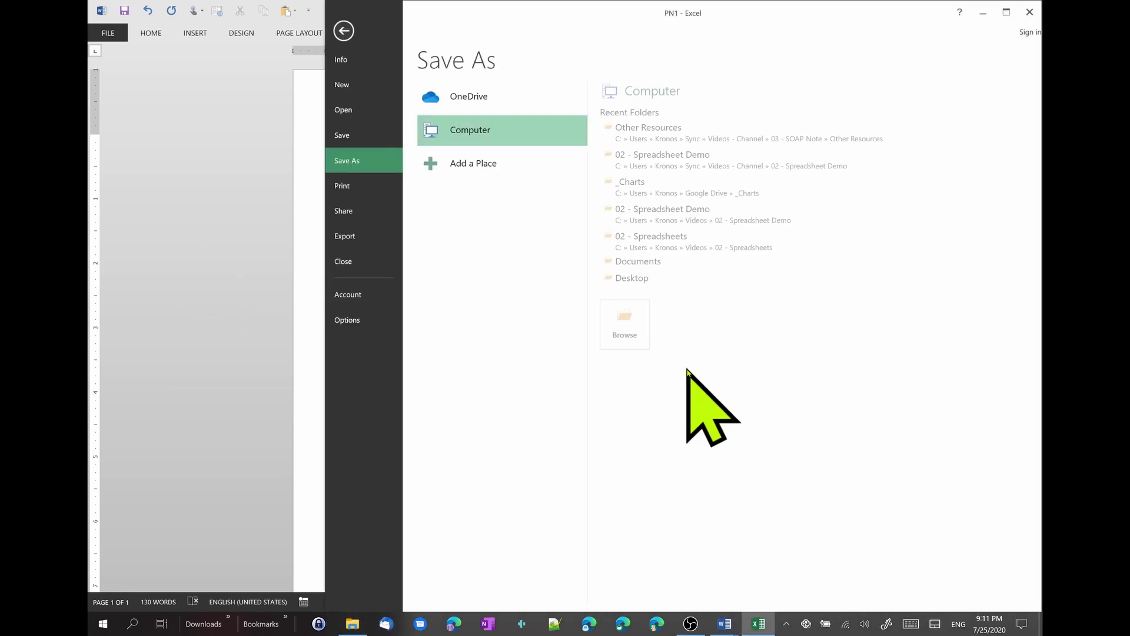
left_click(707, 131)
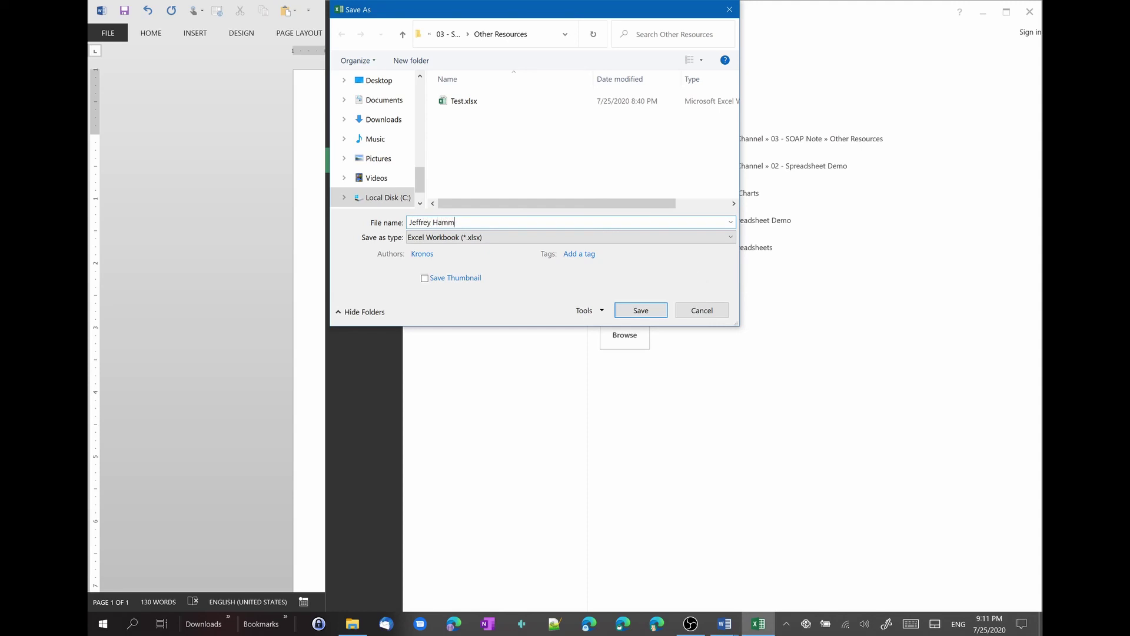
key("Return")
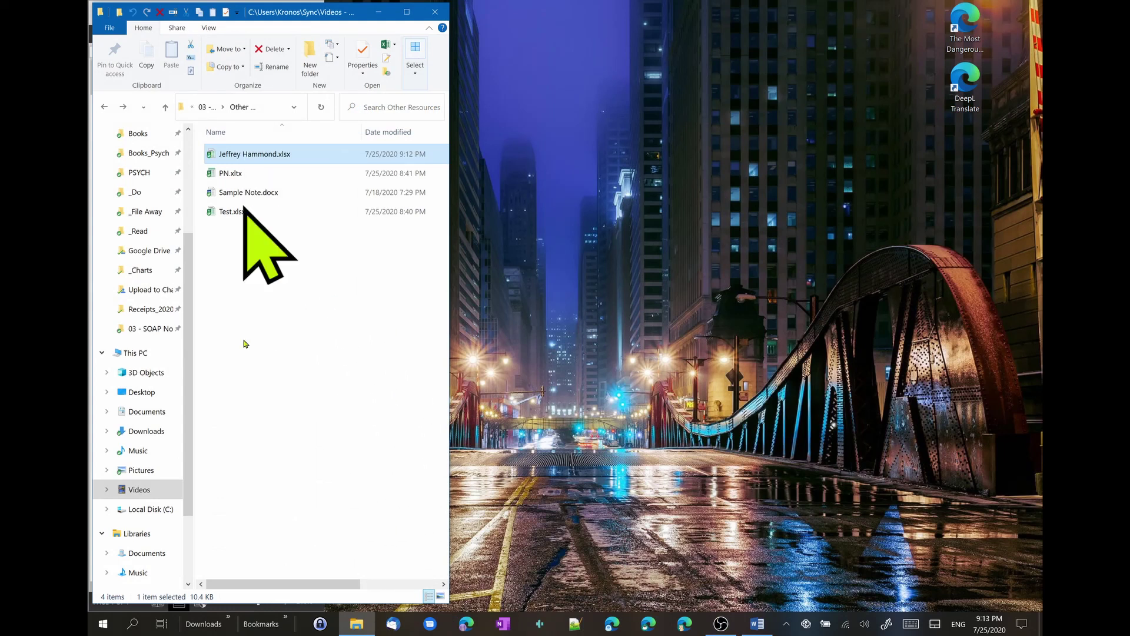
double_click(253, 155)
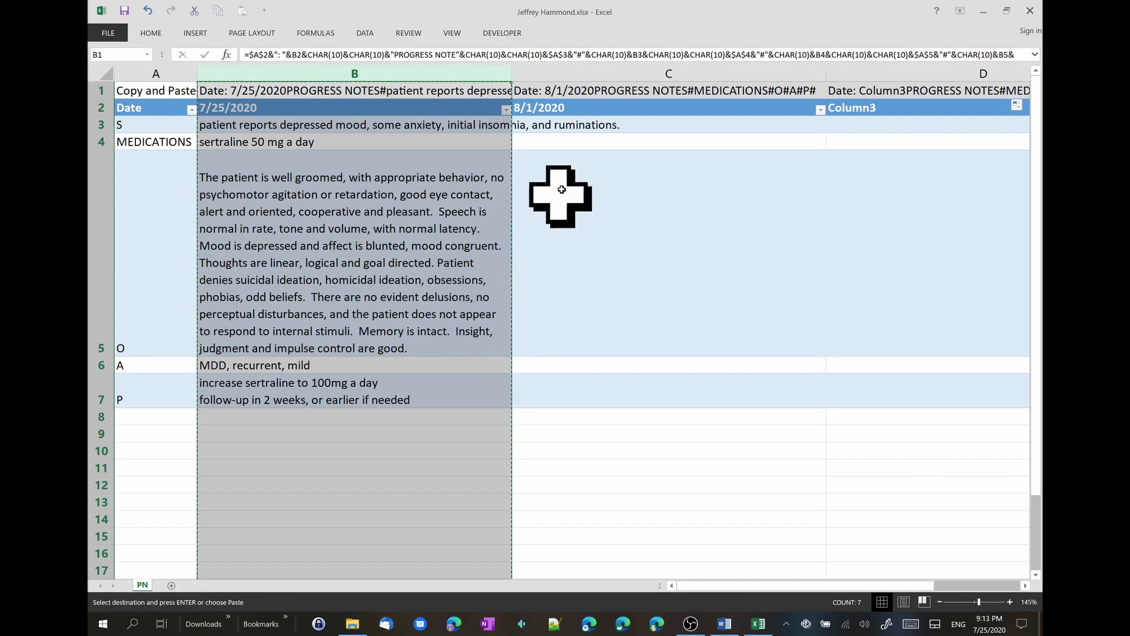
Paste column B's visit into column C, then clear the subjective (C3), observation (C5) and plan (C7) cells.
left_click(598, 72)
key("ctrl+v")
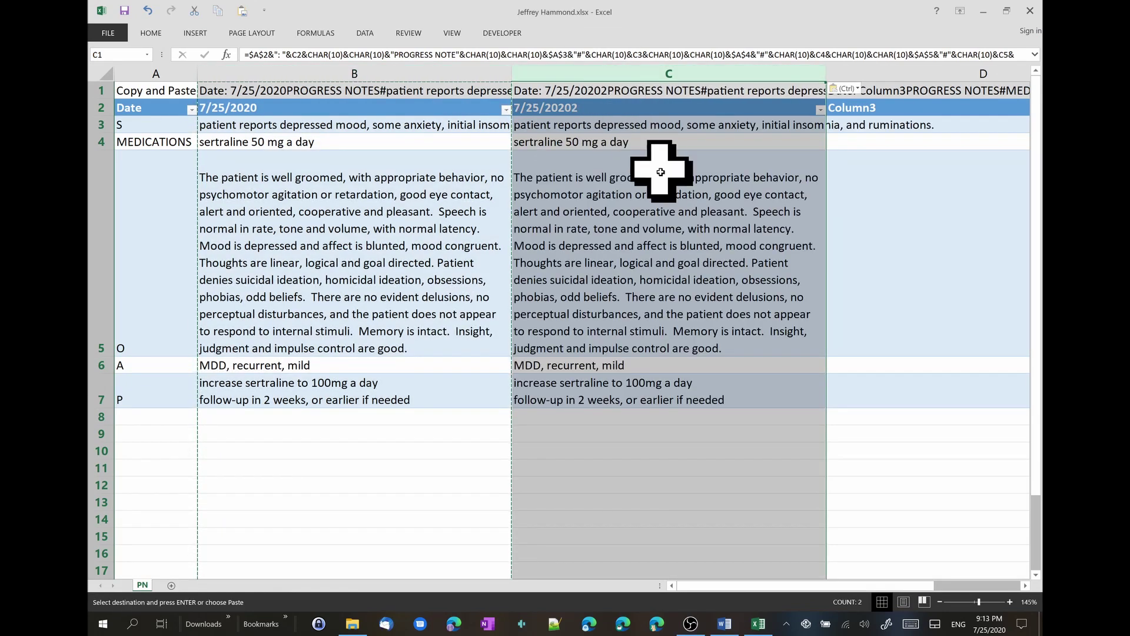
left_click(659, 227)
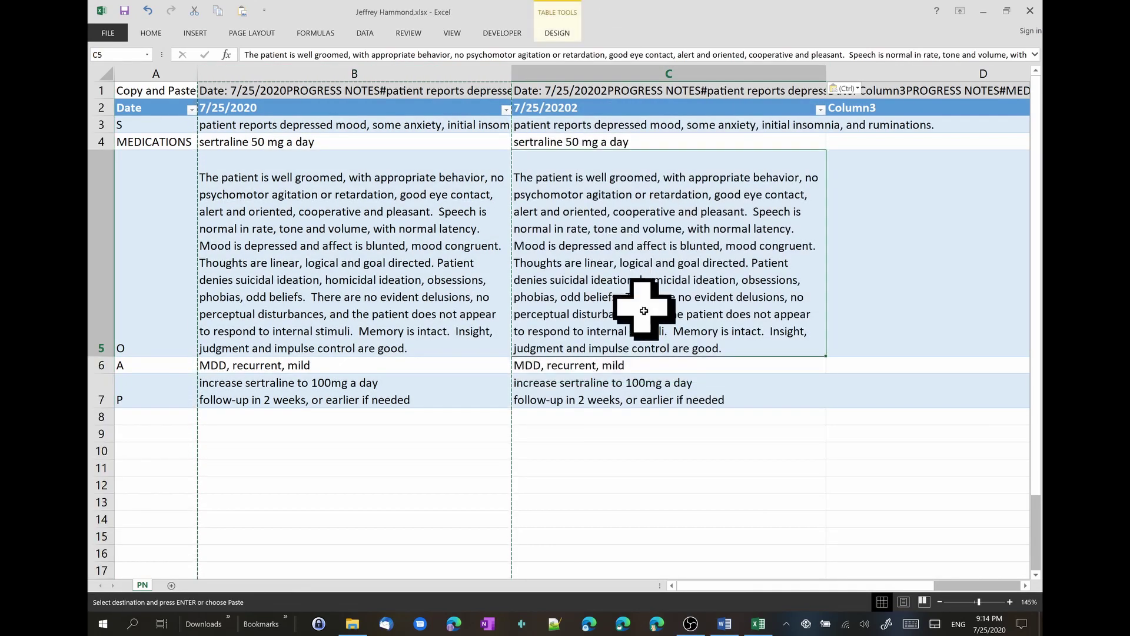
left_click(619, 121)
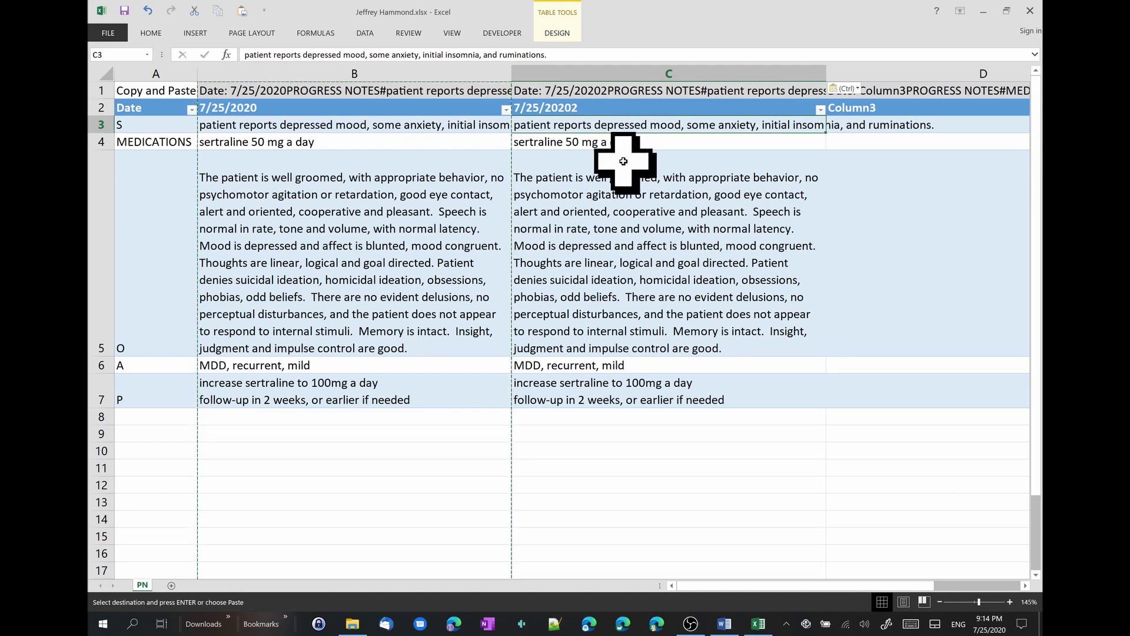
key("Delete")
left_click(643, 214)
key("Delete")
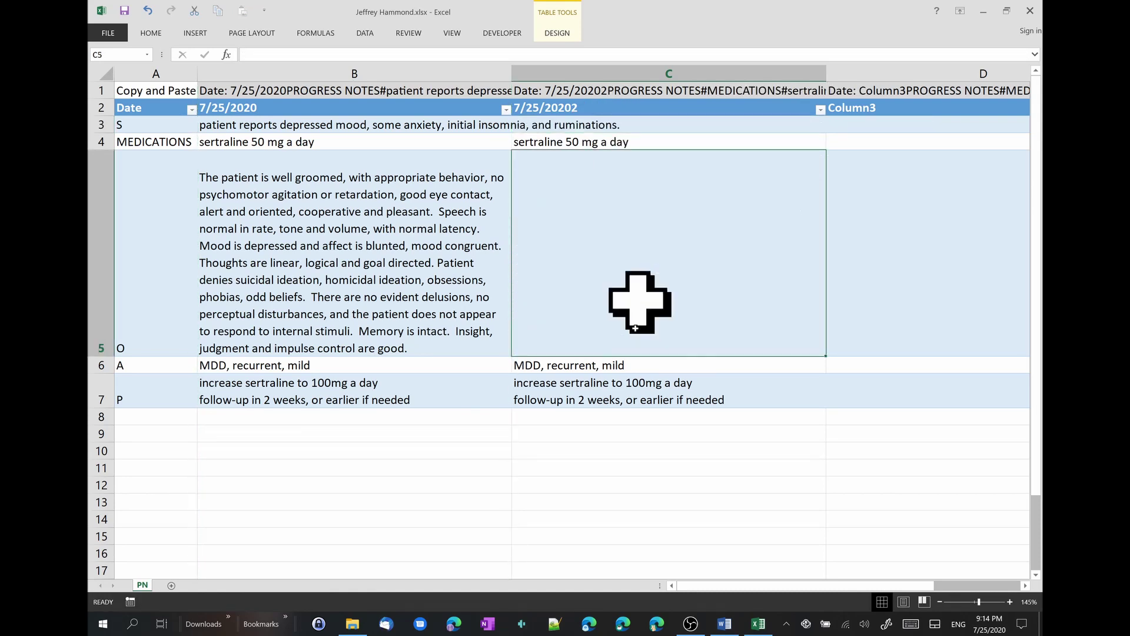
left_click(623, 386)
key("Delete")
left_click(643, 285)
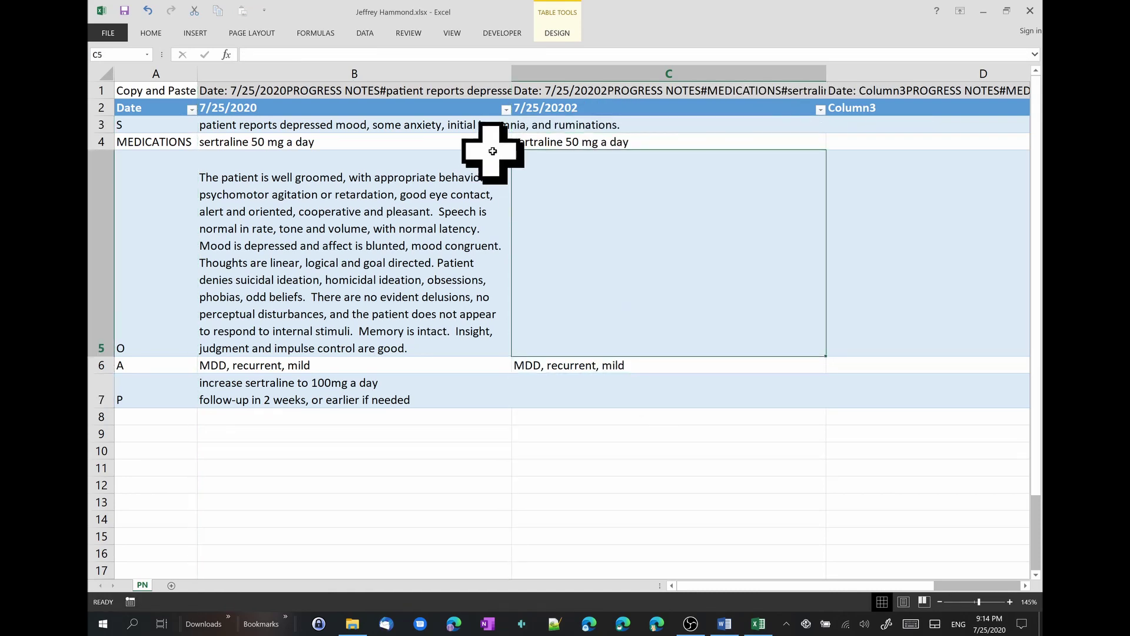